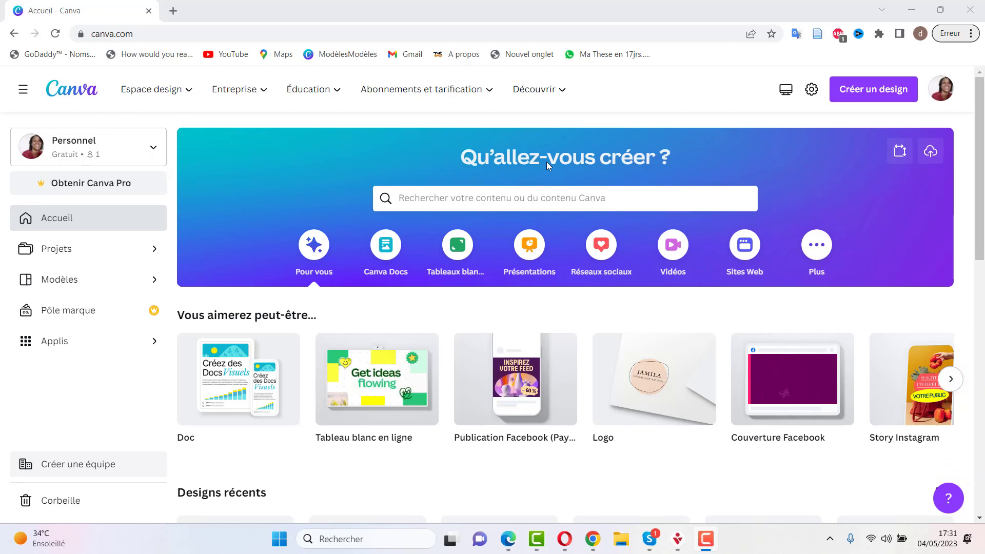
- Find the logo templates through the recent "logo" search and start a blank logo design
left_click(457, 198)
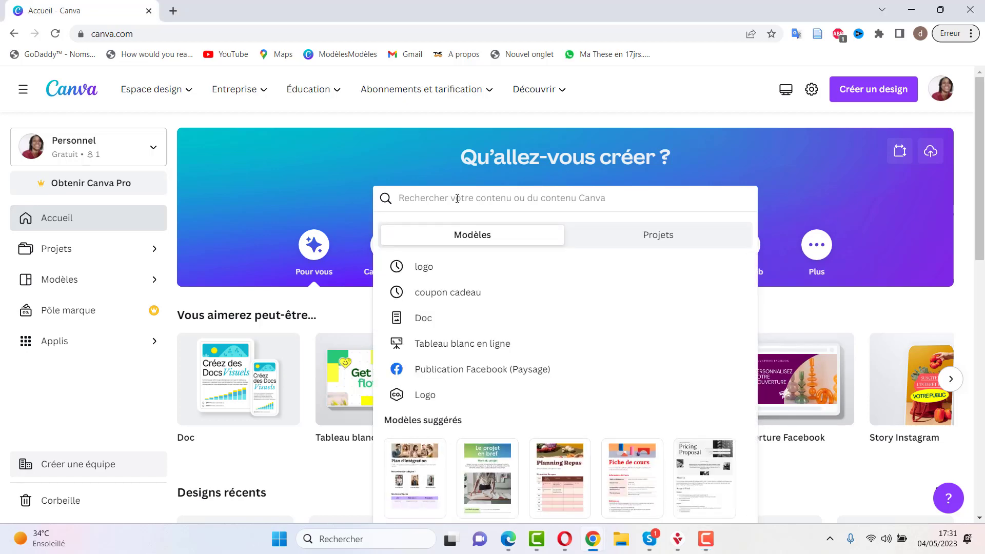
left_click(436, 268)
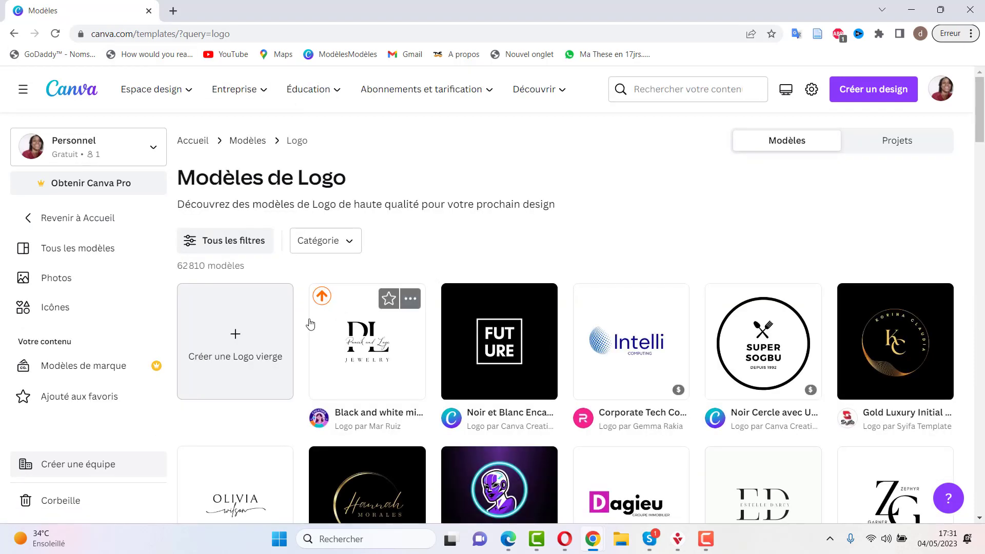
left_click(236, 336)
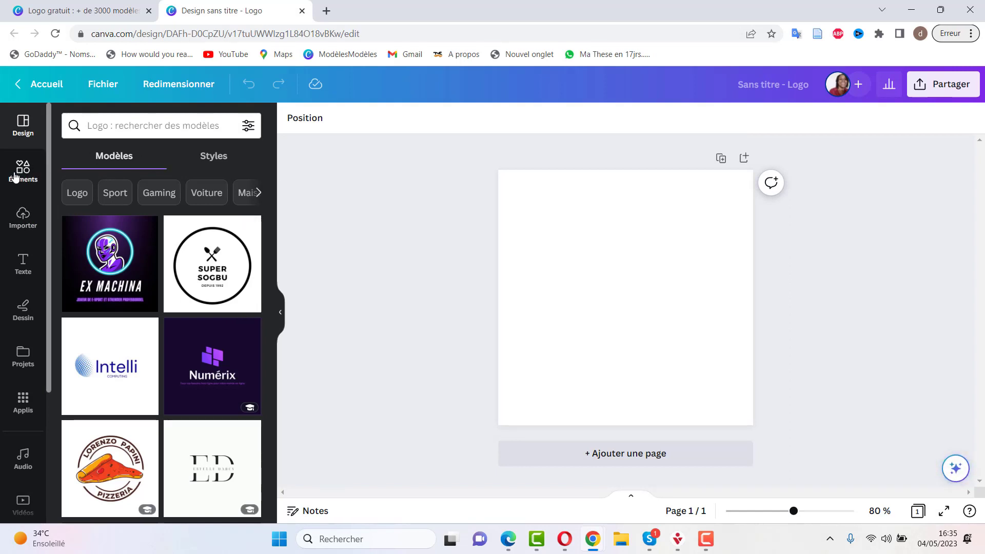
- Add the text "HBC" to the blank page at about size 153, widening its box to fit one line
left_click(609, 281)
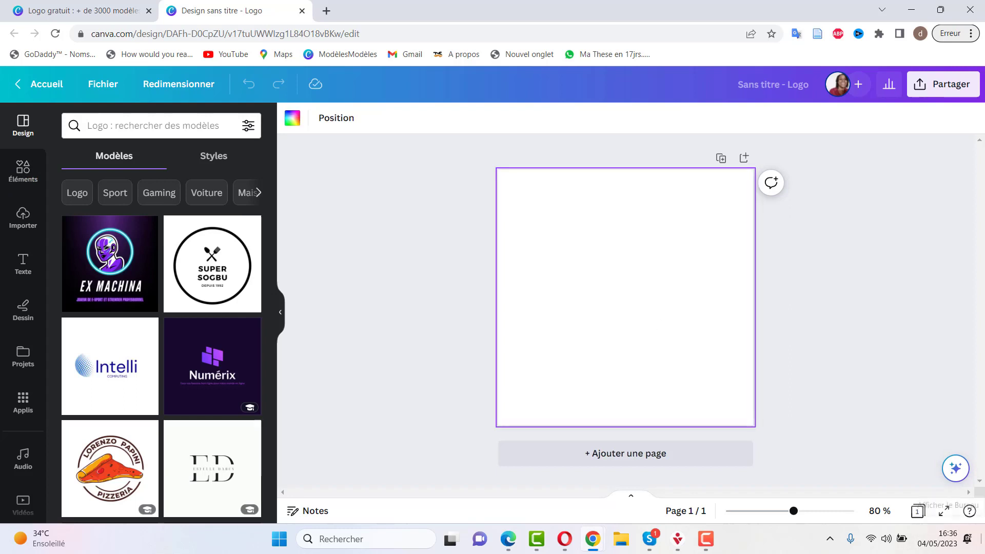
key("t")
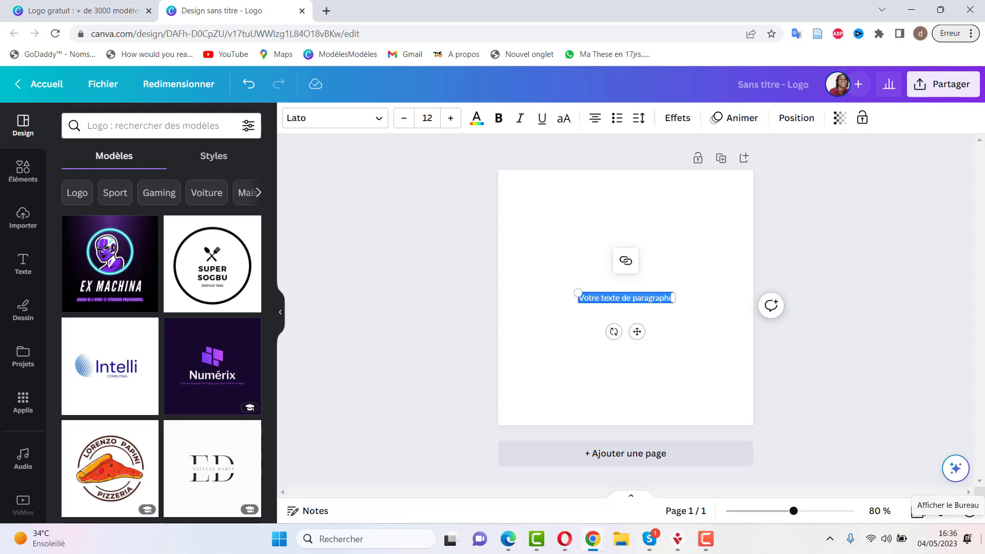
type("H")
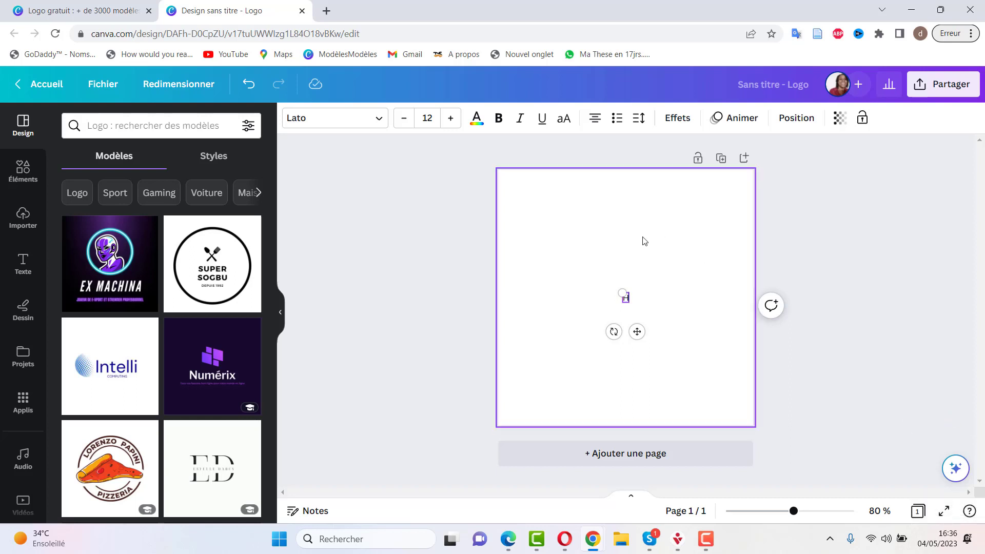
left_click_drag(606, 288, 494, 215)
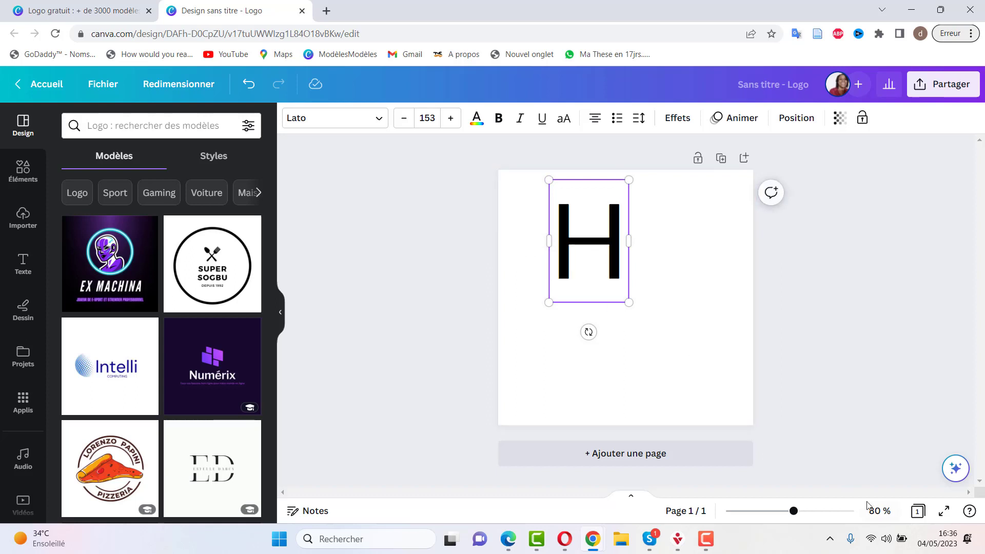
type("B")
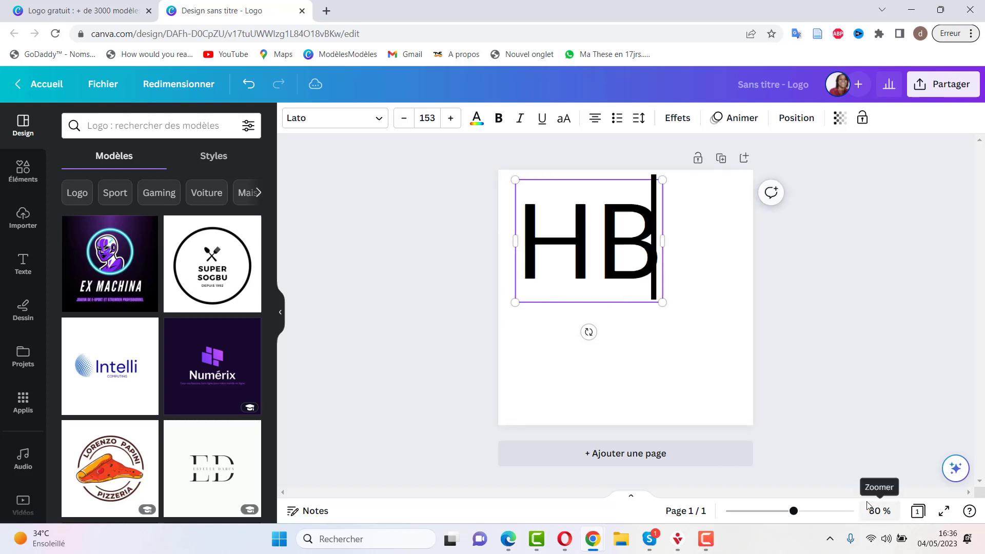
key("Return")
type("d")
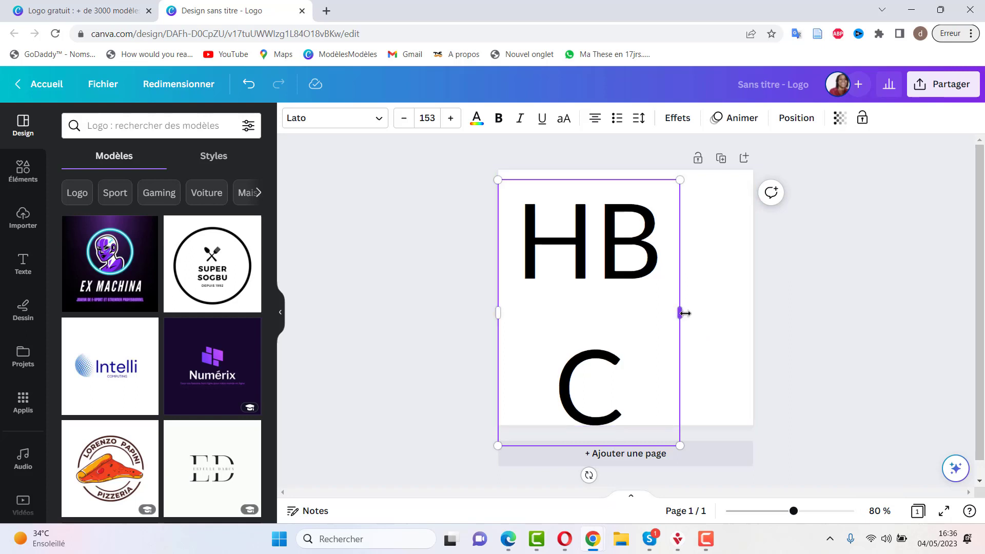
left_click_drag(683, 312, 746, 312)
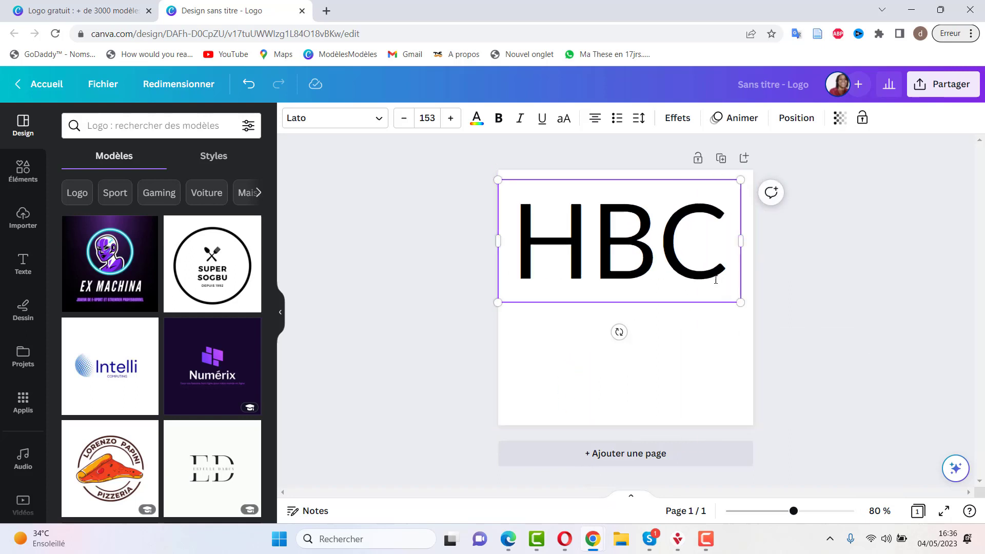
- Search the fonts for "tan mon" and apply TAN Mon Cheri to the HBC text
left_click(378, 120)
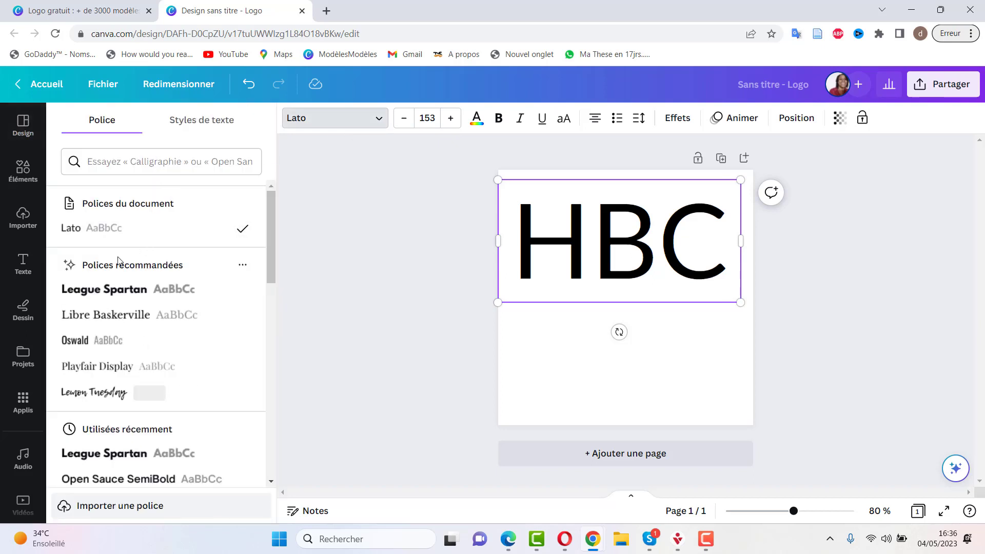
left_click(104, 162)
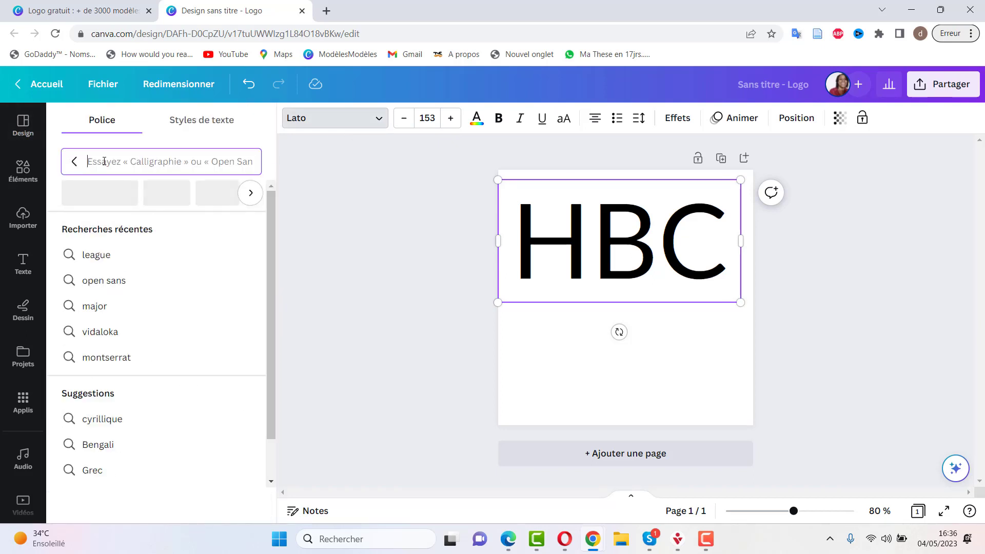
type("tan")
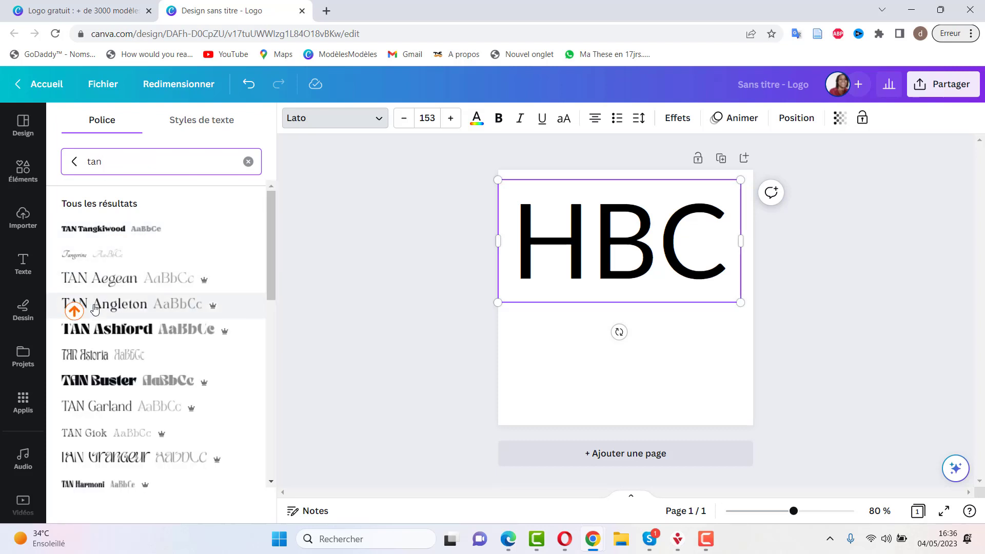
type(" mon")
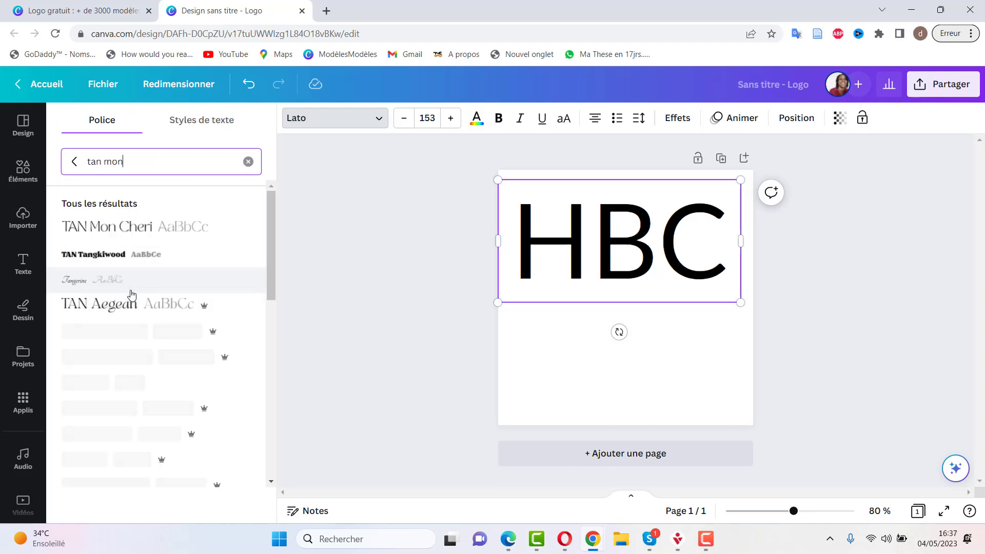
left_click(123, 228)
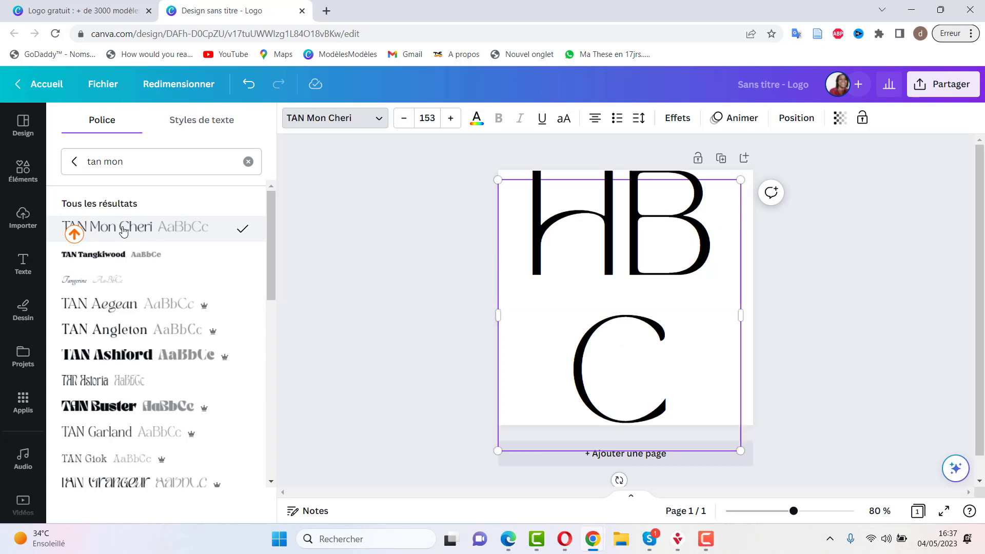
- Resize the HBC text to about size 103 on one line and centre it horizontally on the page
left_click_drag(740, 316, 696, 262)
left_click(629, 302)
left_click_drag(589, 217, 614, 270)
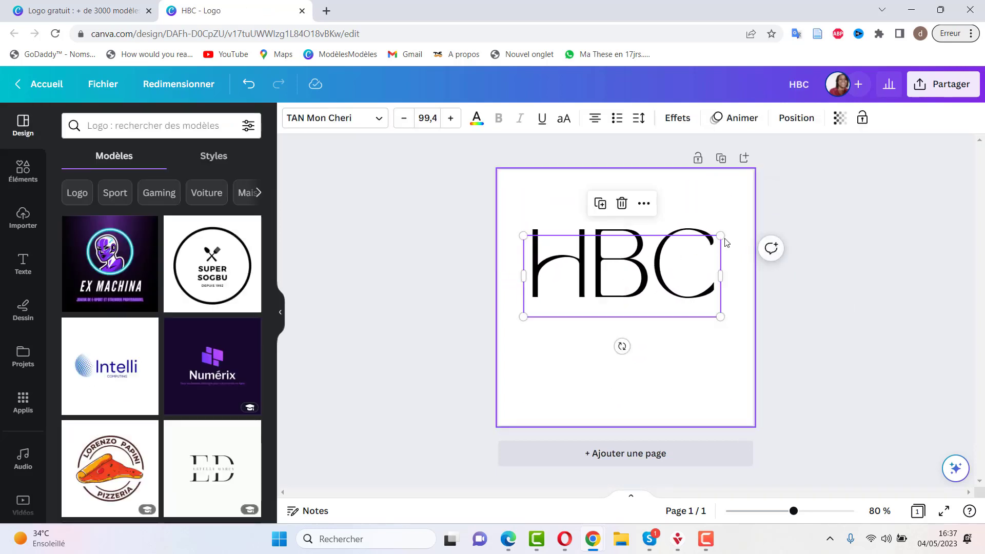
left_click_drag(721, 235, 728, 232)
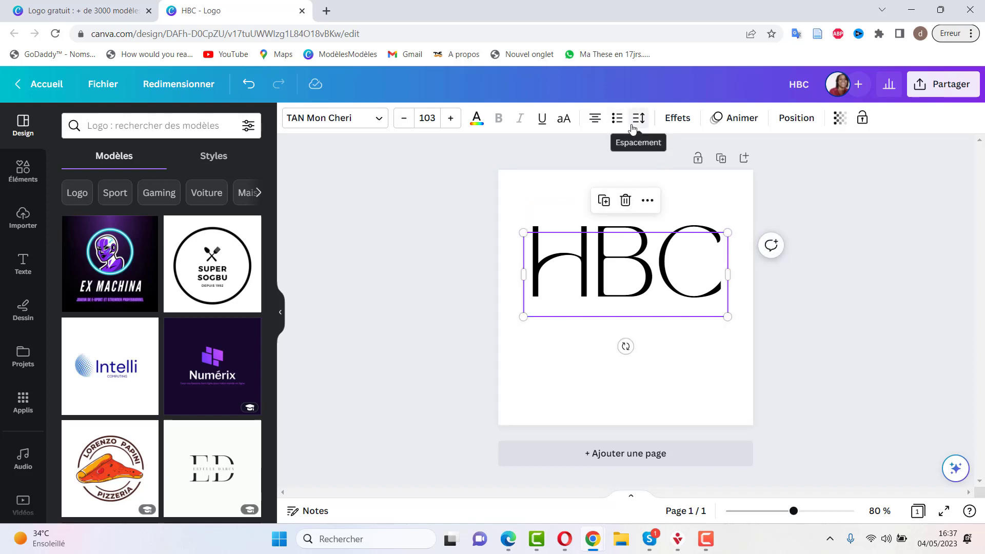
- Tighten the letter spacing of the HBC text to -163 so the letters touch
left_click(617, 118)
left_click(616, 118)
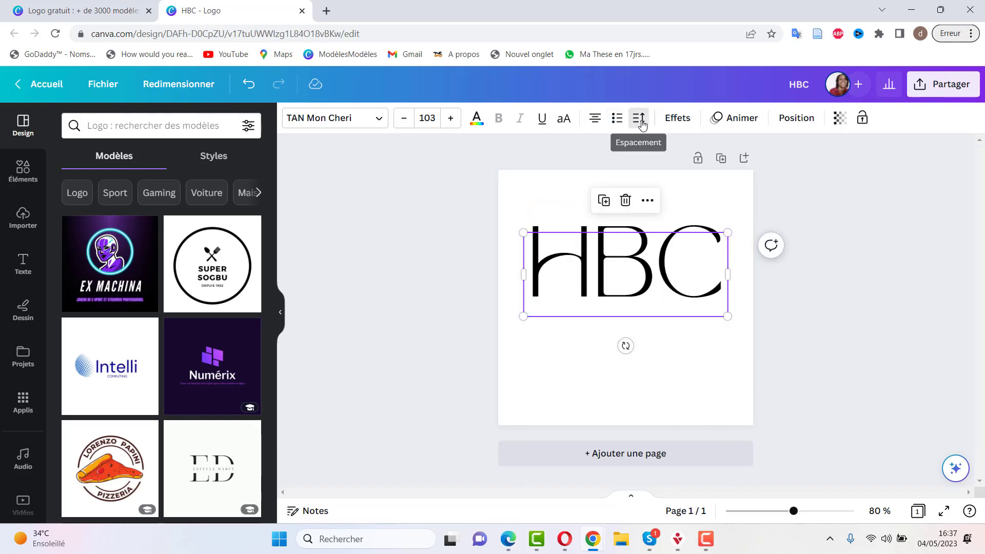
left_click(639, 117)
left_click_drag(685, 175, 662, 183)
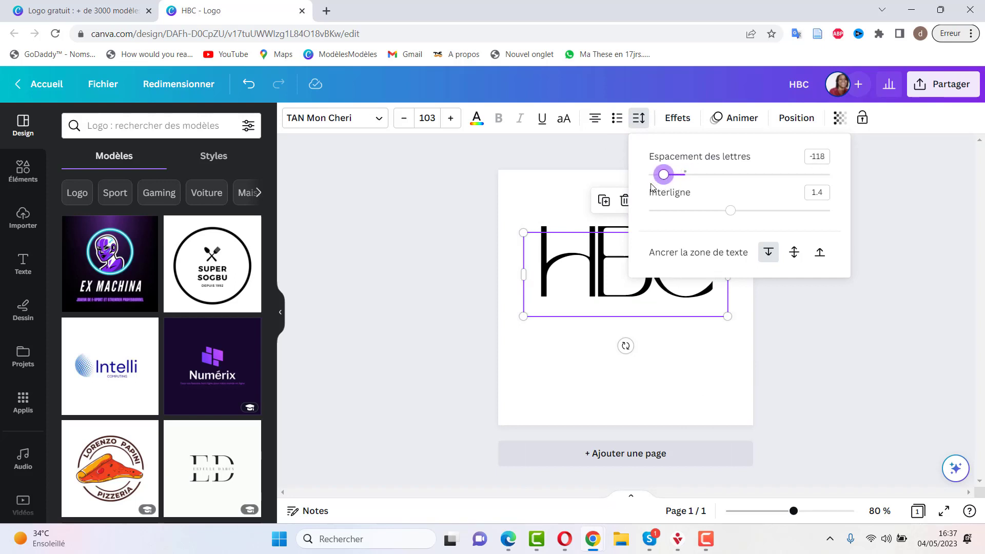
left_click_drag(663, 177, 656, 177)
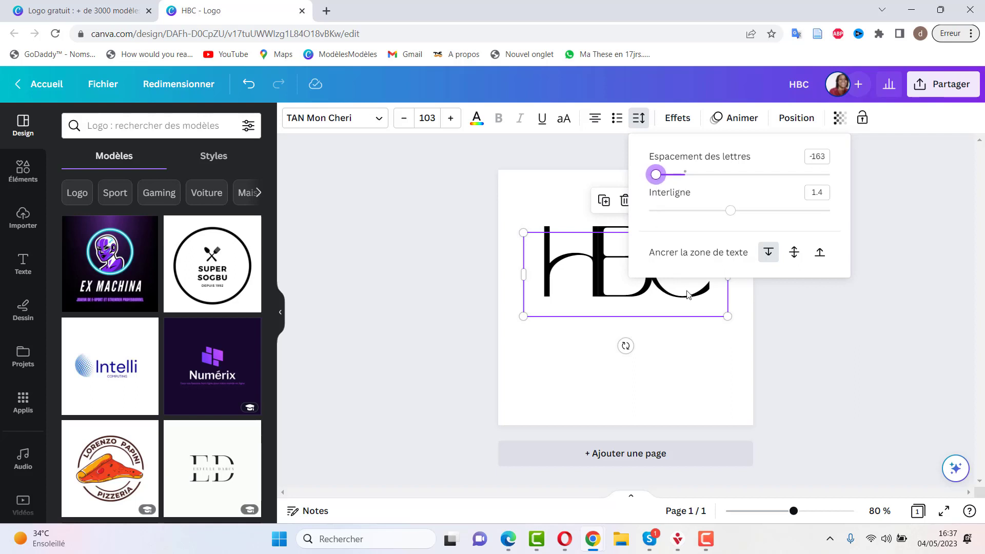
left_click(670, 356)
- Enlarge the HBC text to about size 125, narrow its box around the letters and move it to the middle of the page
left_click(536, 241)
left_click_drag(523, 233, 506, 225)
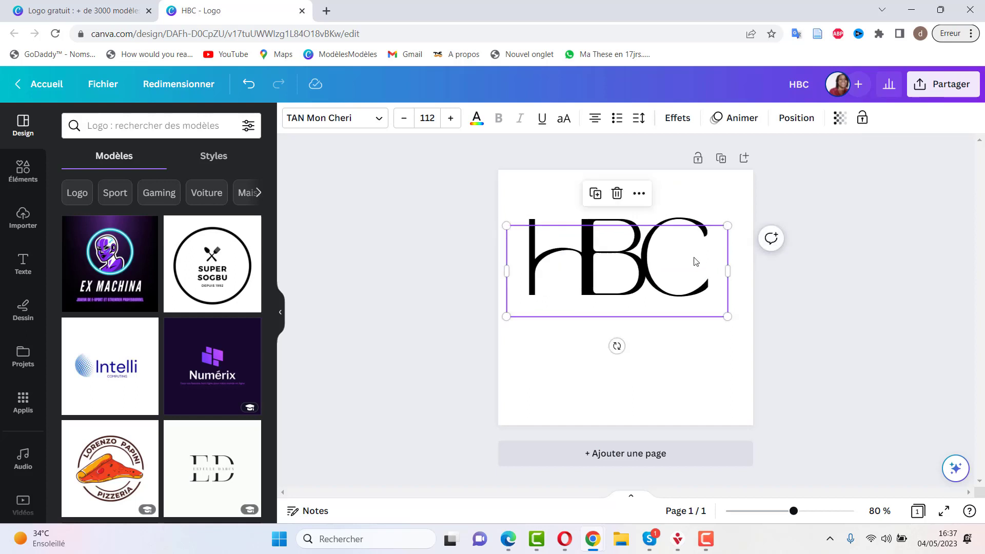
left_click_drag(728, 270, 690, 274)
mouse_move(625, 280)
left_mouse_down()
mouse_move(658, 280)
mouse_move(642, 289)
left_mouse_up()
left_click_drag(706, 233, 724, 223)
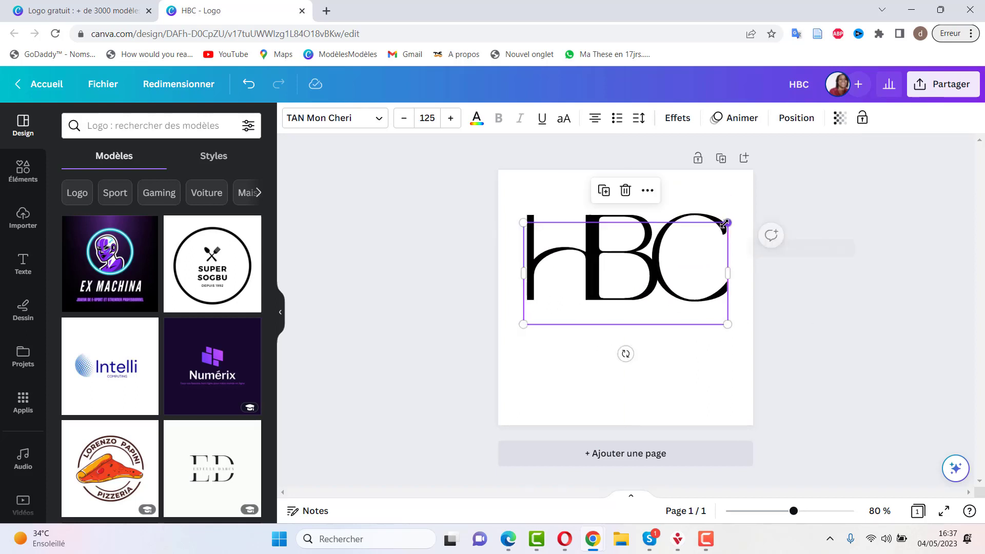
left_click_drag(660, 263, 660, 288)
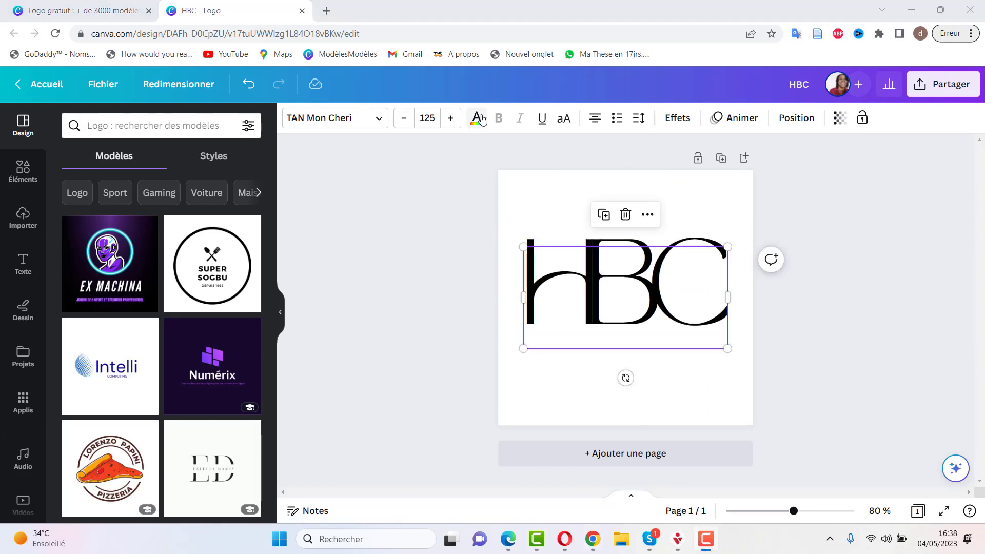
- Recolour the HBC text with the light orange default solid colour
left_click(477, 118)
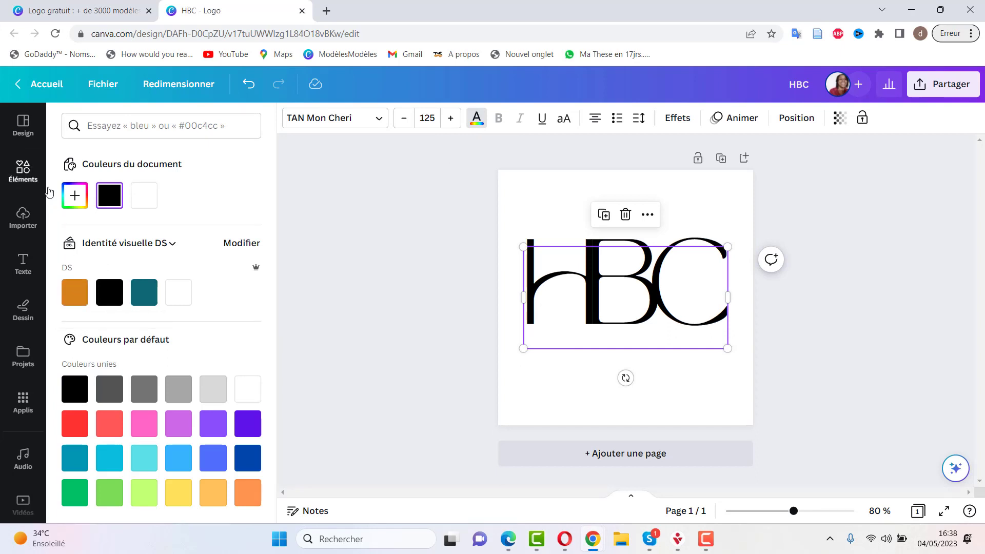
scroll(191, 458, "down", 1)
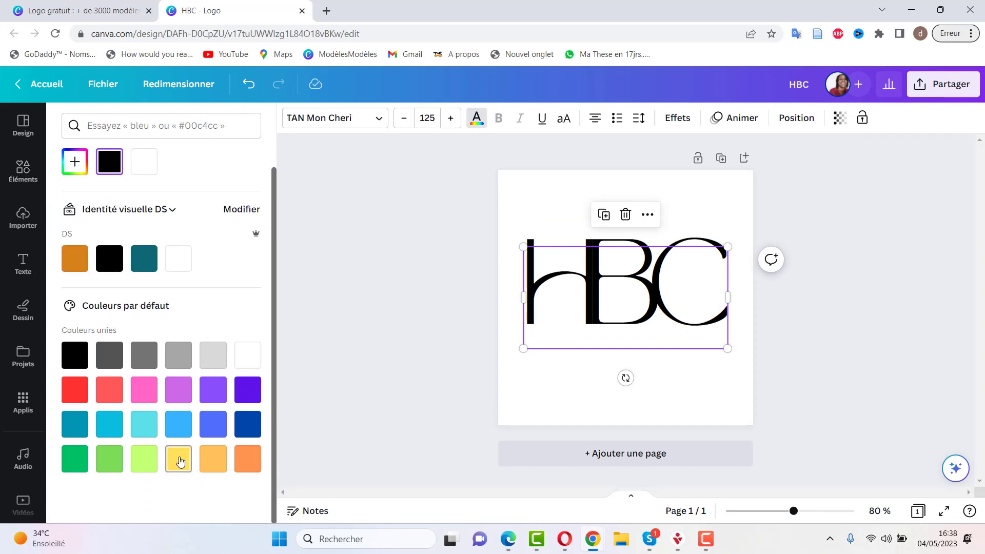
left_click(179, 461)
left_click(208, 462)
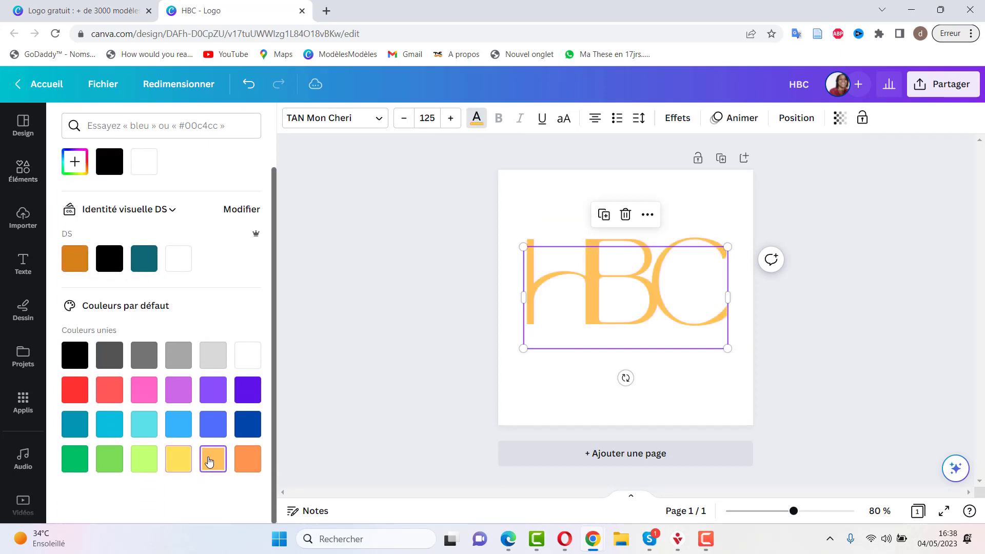
left_click(573, 383)
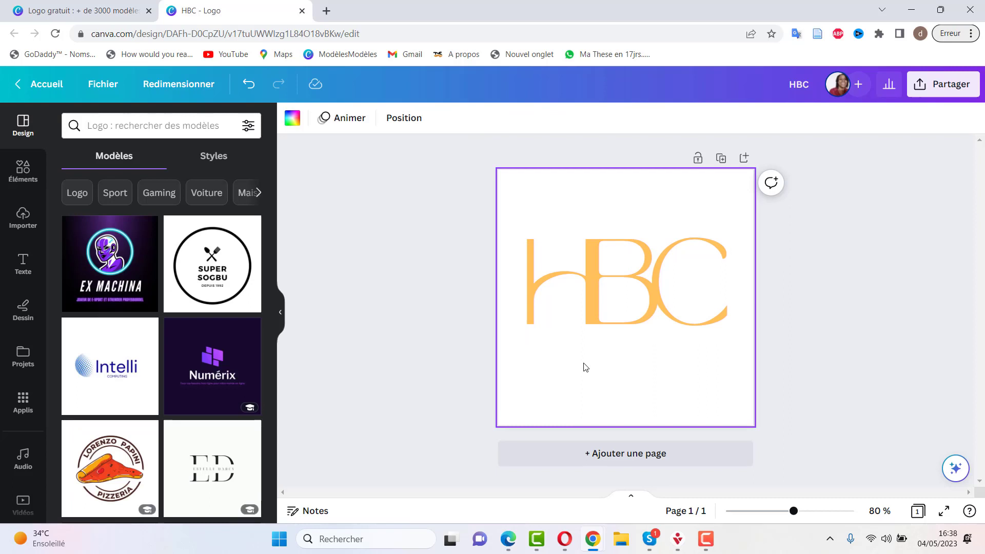
- Add a second text element reading "Hair Beautiful Care"
key("t")
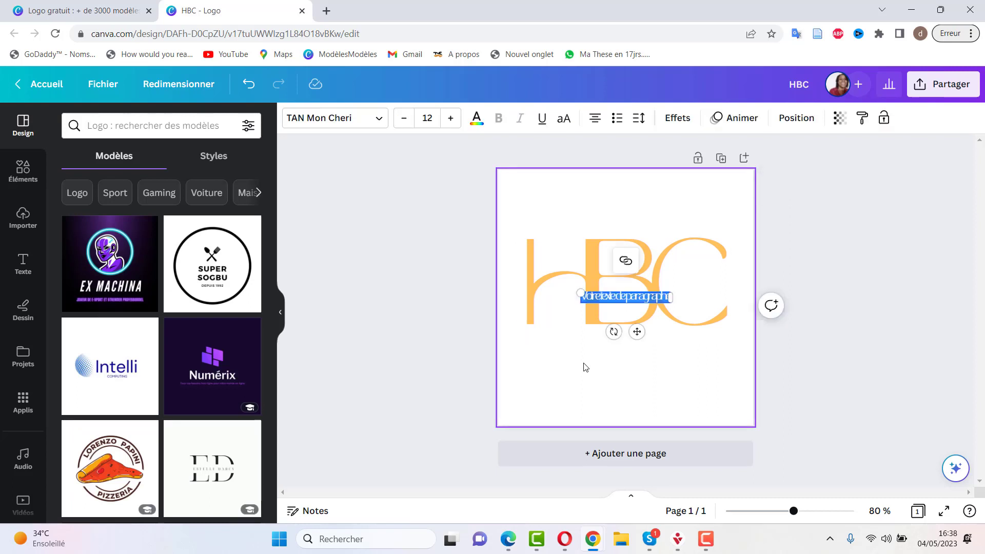
type("Hair Beauty")
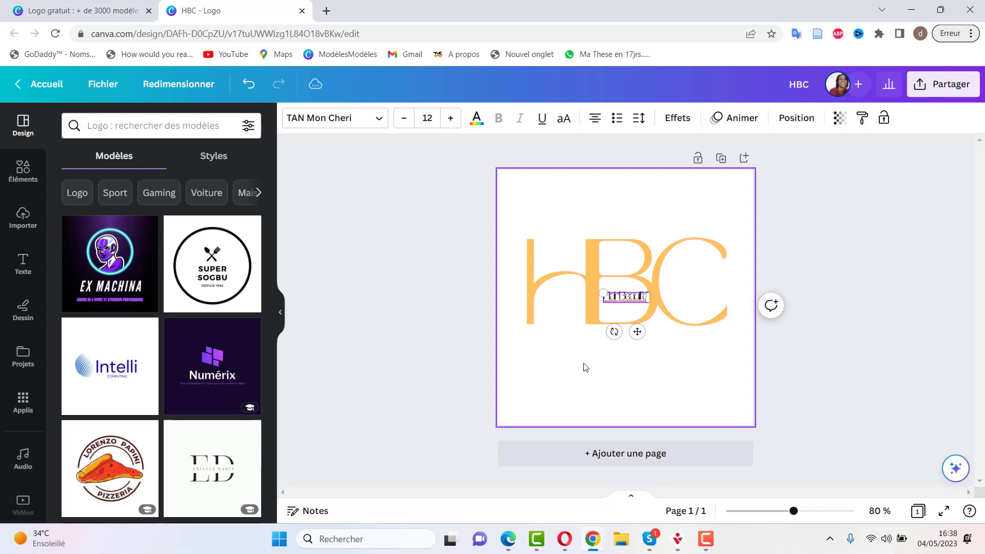
key("BackSpace")
key("BackSpace")
key("BackSpace")
key("BackSpace")
key("BackSpace")
key("BackSpace")
key("BackSpace")
key("BackSpace")
key("BackSpace")
type("Beautiful Care")
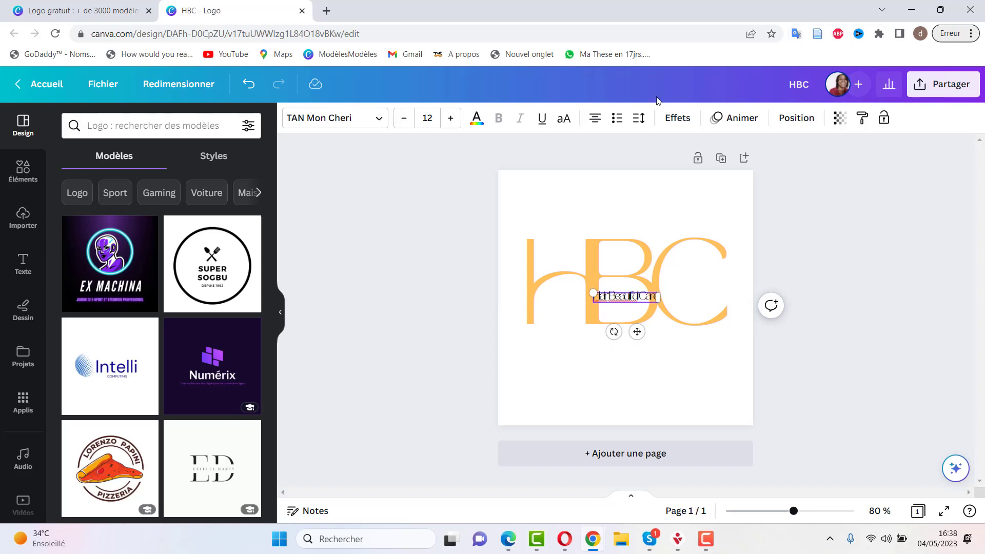
- Set the tagline's letter spacing to 52 and fit it centred just beneath the HBC letters at about size 21
left_click(640, 119)
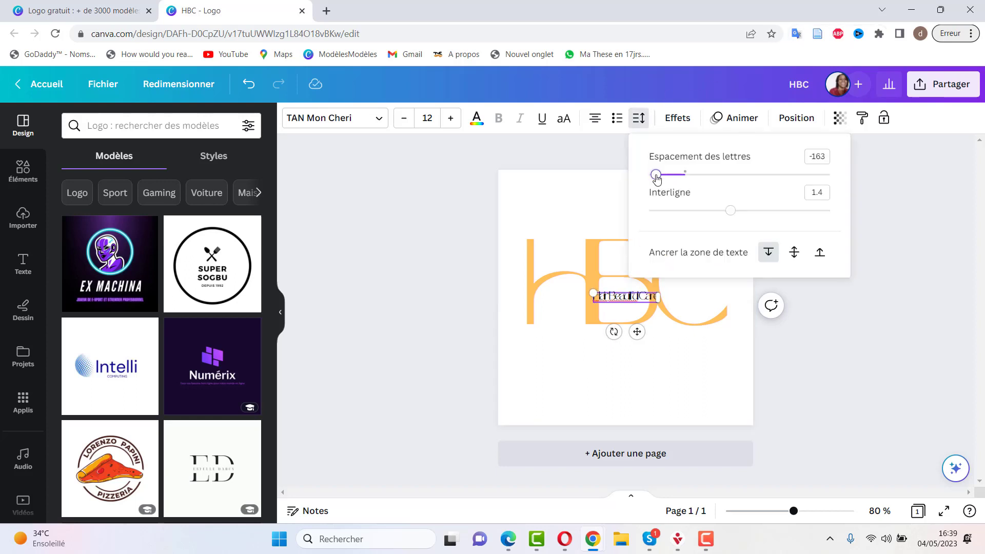
left_click_drag(656, 177, 695, 177)
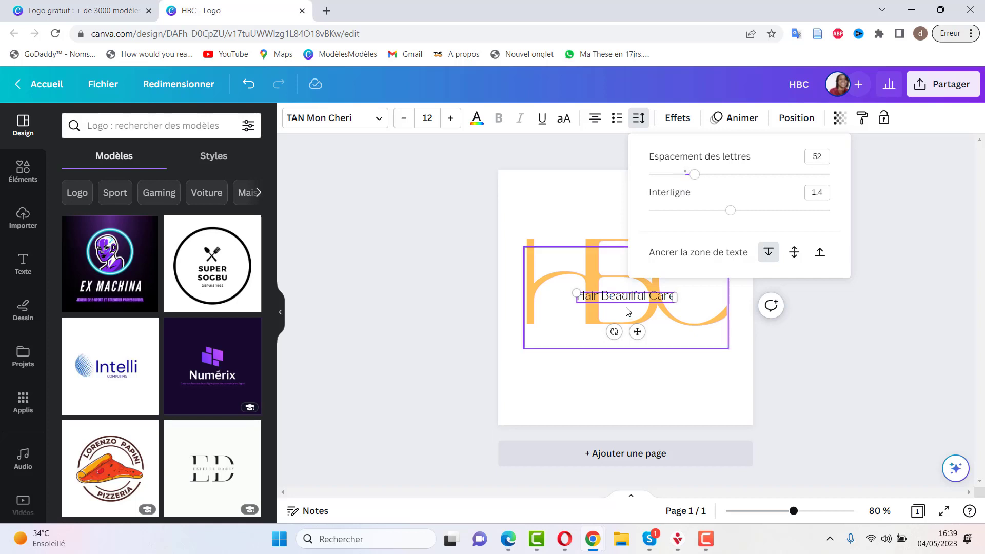
left_click_drag(637, 331, 631, 372)
left_click_drag(570, 335, 498, 327)
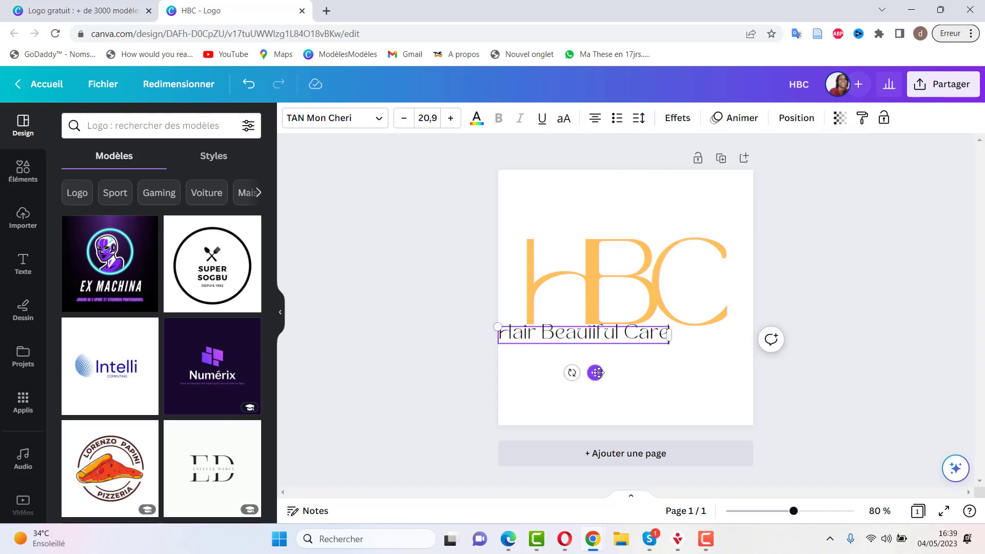
left_click_drag(597, 373, 633, 378)
left_click(675, 390)
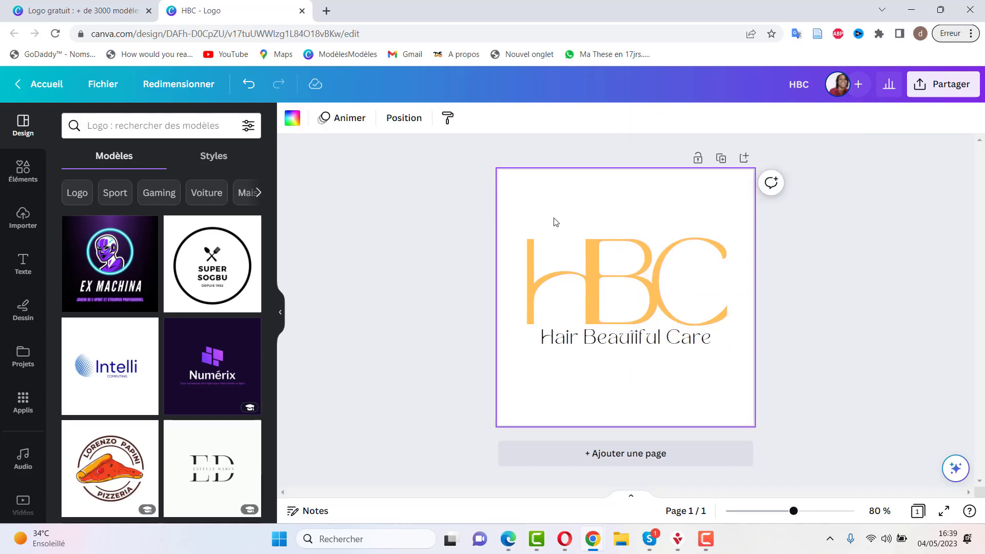
- Undo the last change and group the HBC letters with the "Hair Beautiful Care" tagline
key("ctrl+z")
left_click_drag(558, 286, 770, 429)
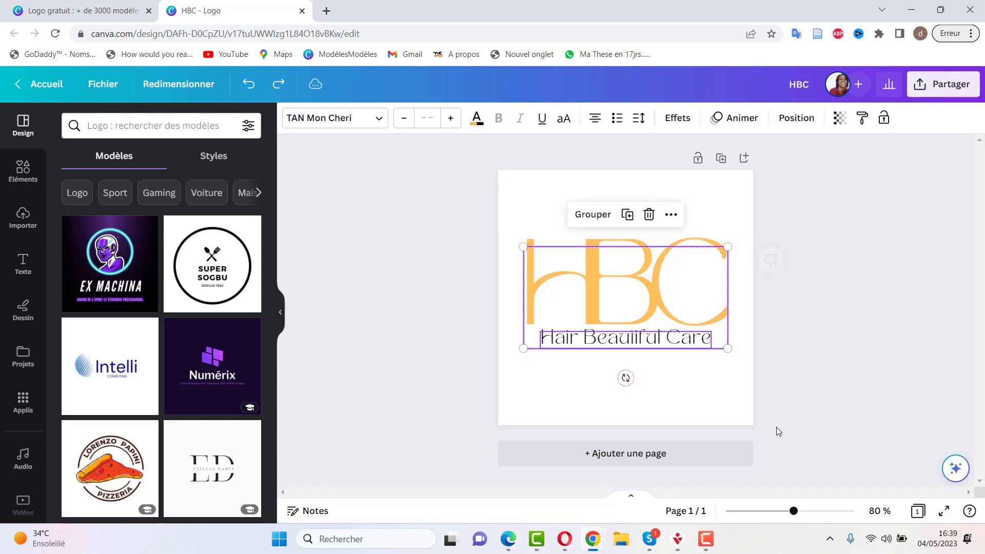
left_click(582, 215)
left_click(485, 245)
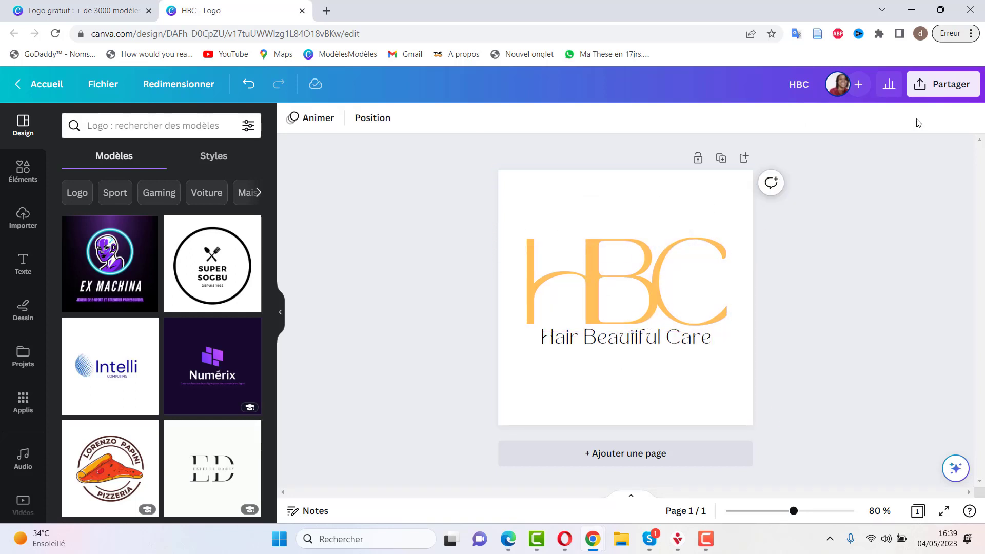
- Download the HBC logo as a PNG with a transparent background
left_click(938, 84)
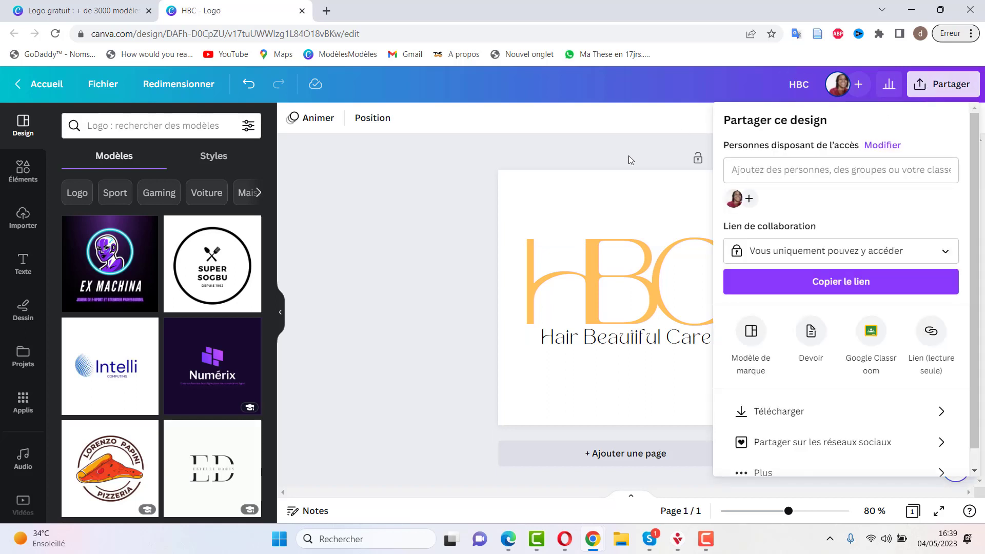
left_click(631, 159)
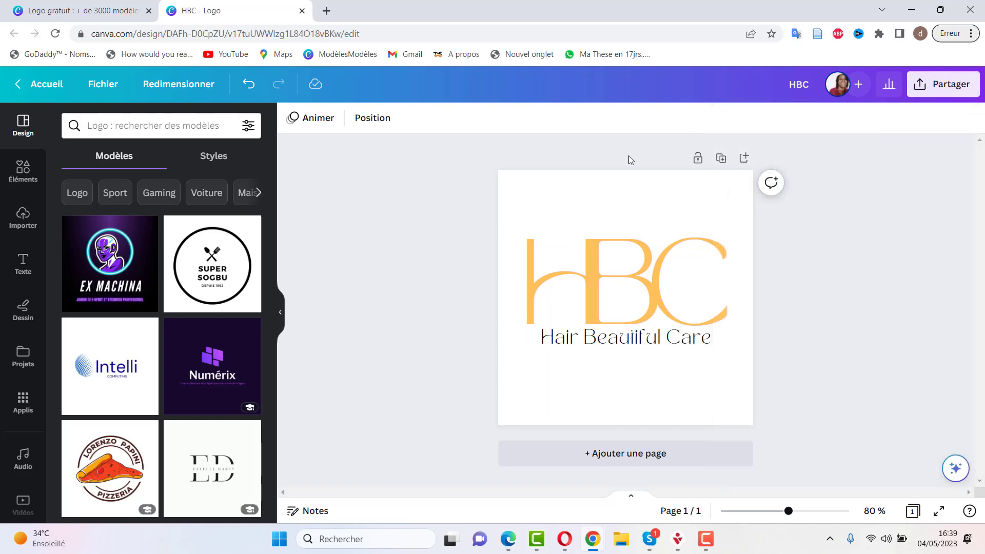
left_click(917, 86)
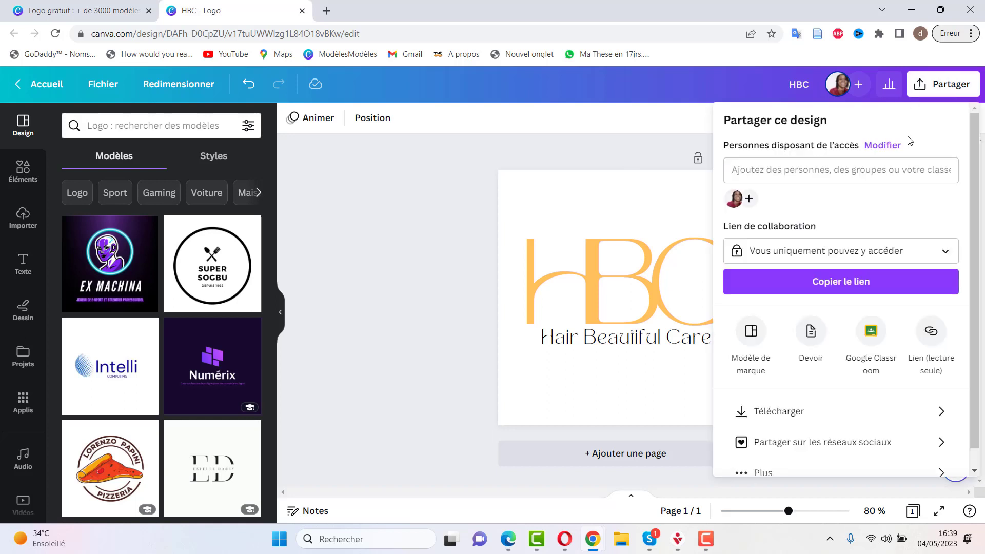
left_click(775, 420)
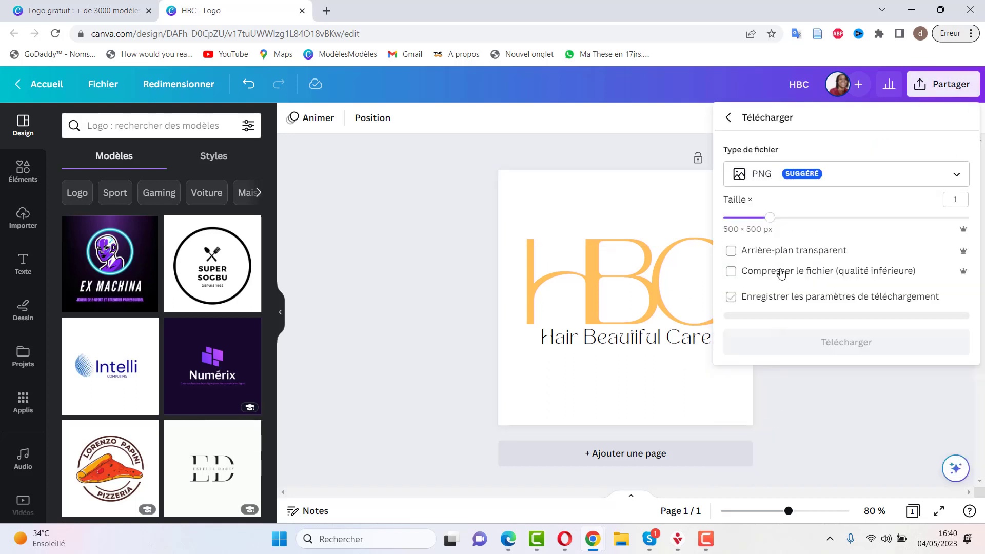
left_click(781, 251)
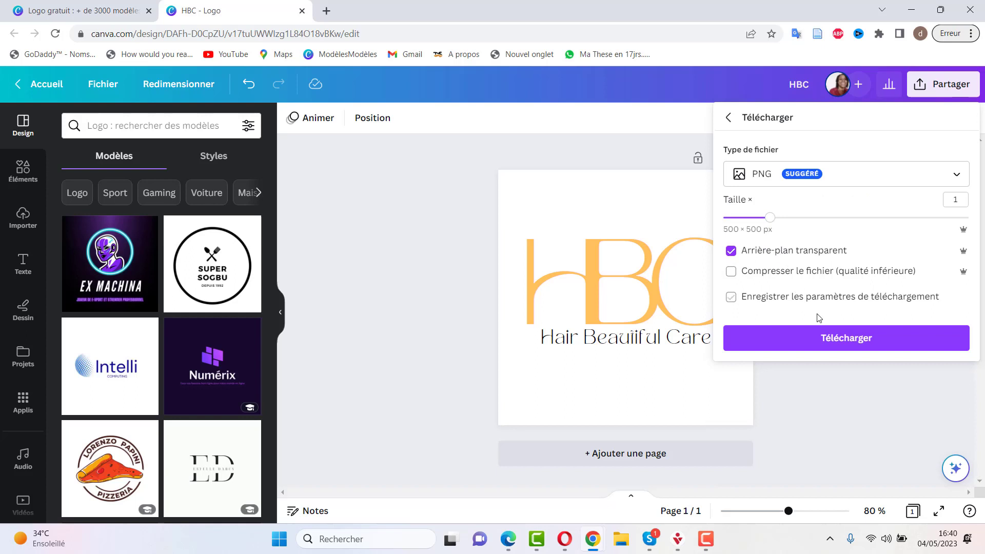
left_click(840, 343)
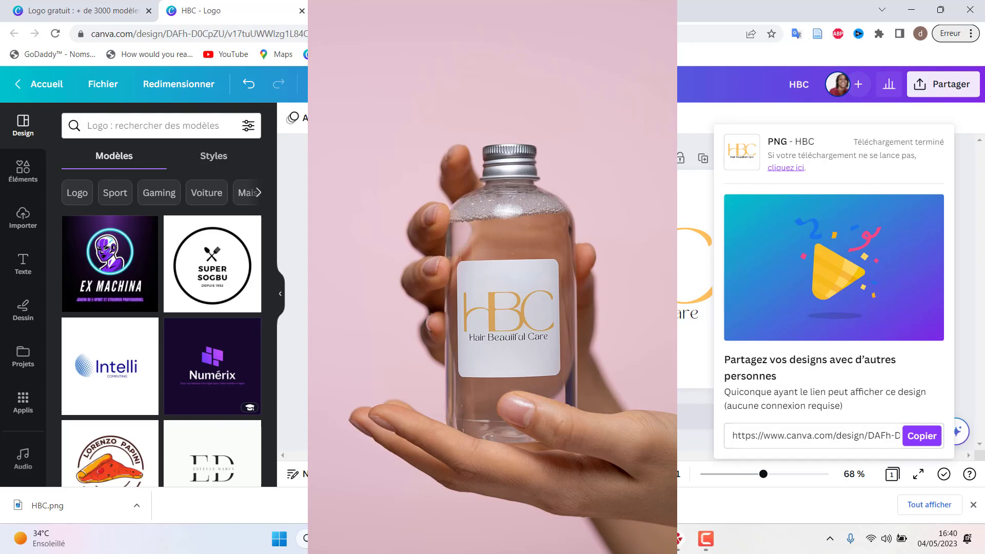
key("Escape")
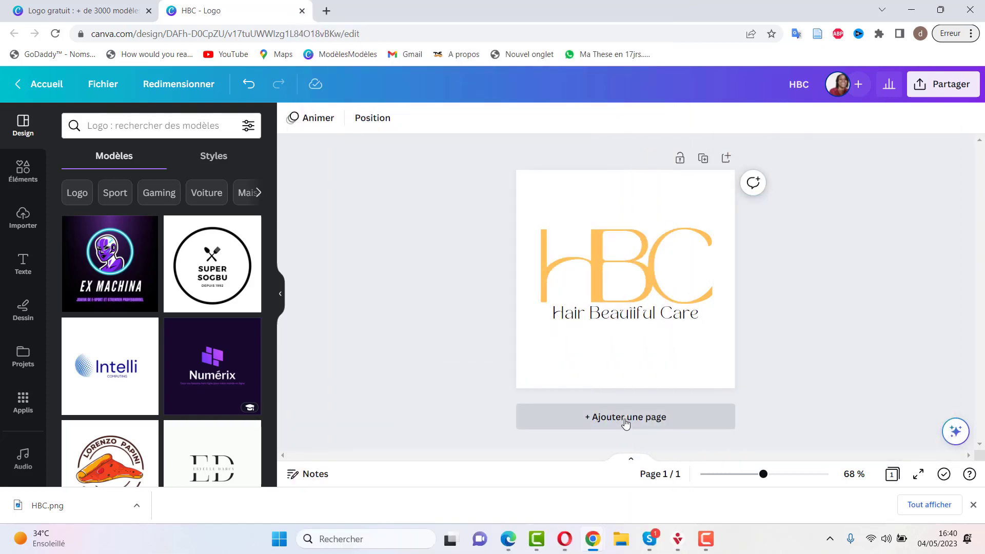
- Add a second blank page with a text element reading "M"
left_click(624, 424)
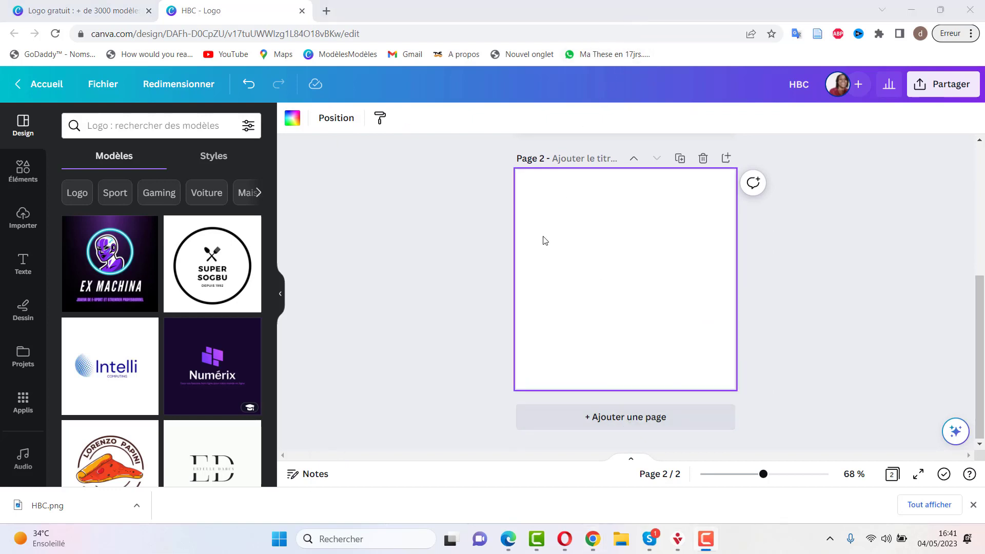
left_click(567, 237)
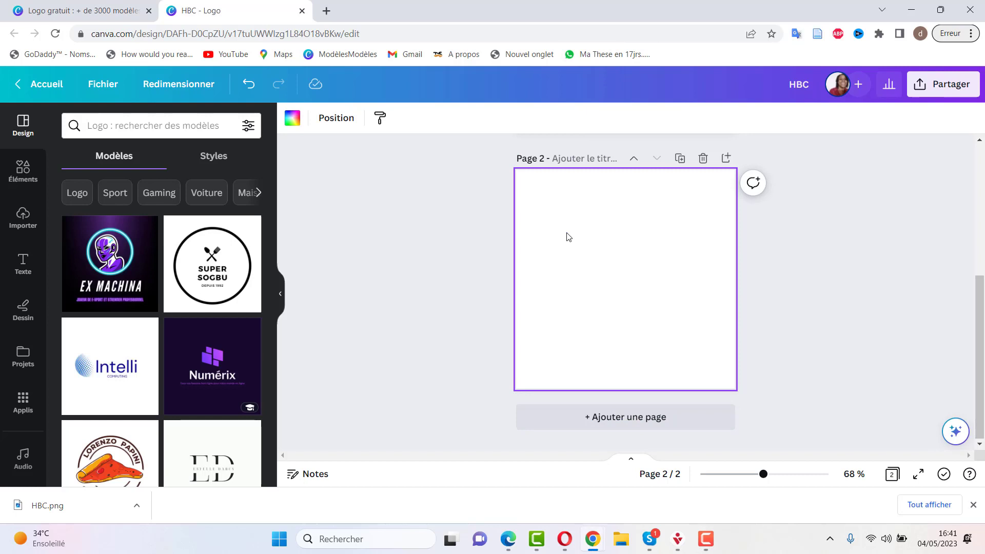
key("t")
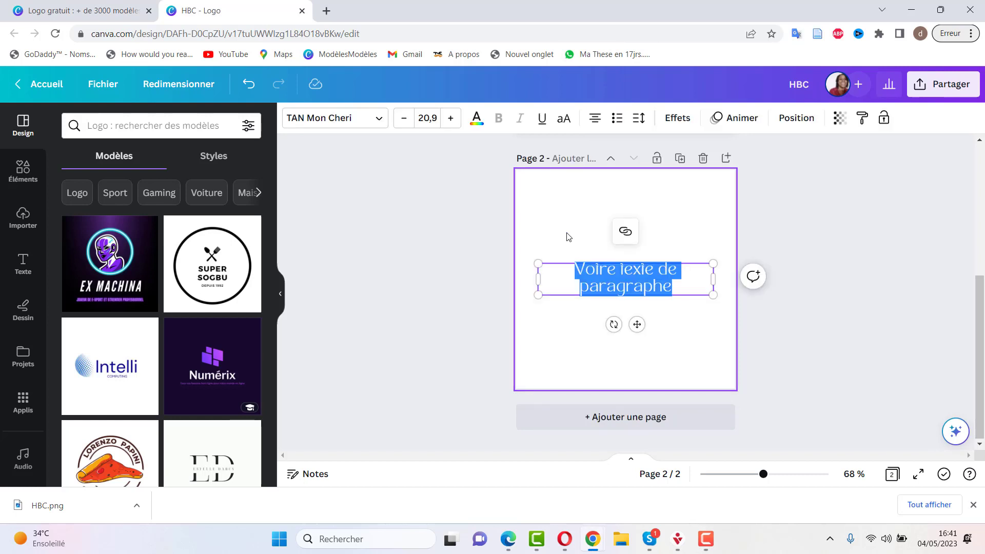
type("M")
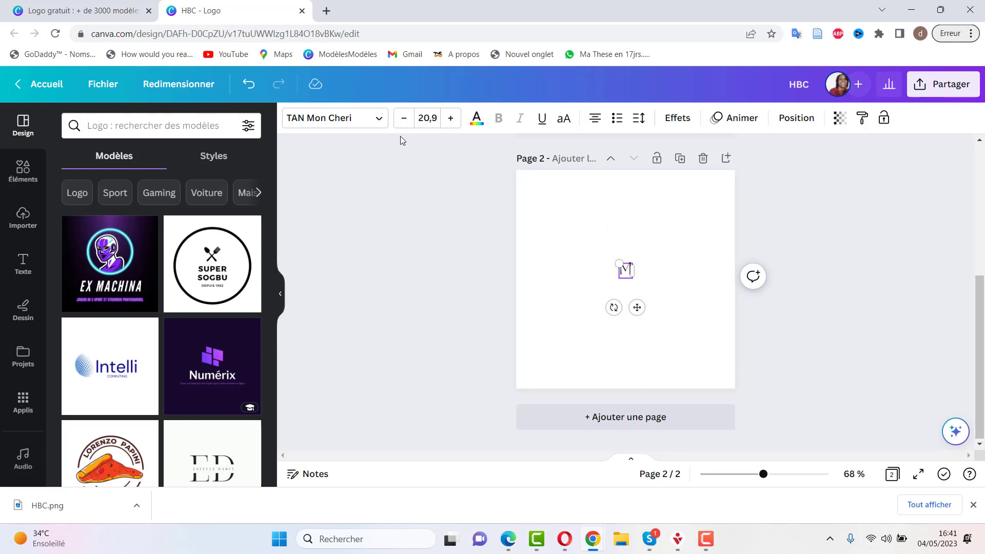
- Set the M in the Major Mono Display font and turn on uppercase
left_click(380, 119)
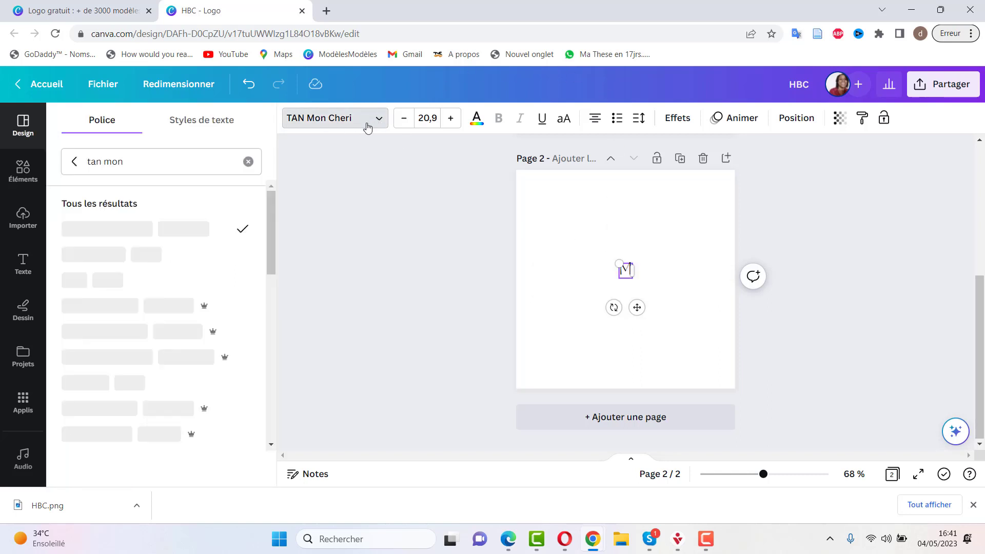
left_click(248, 161)
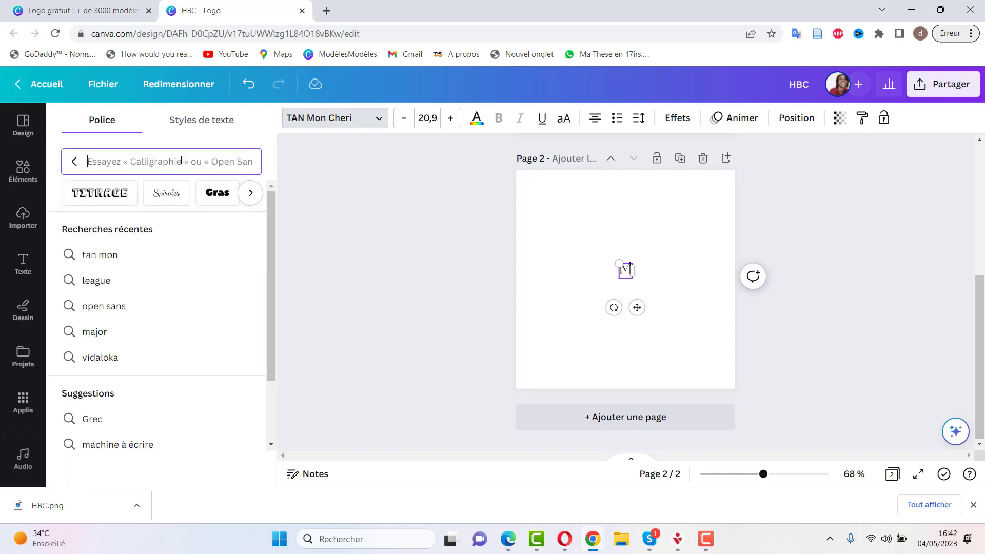
type("major")
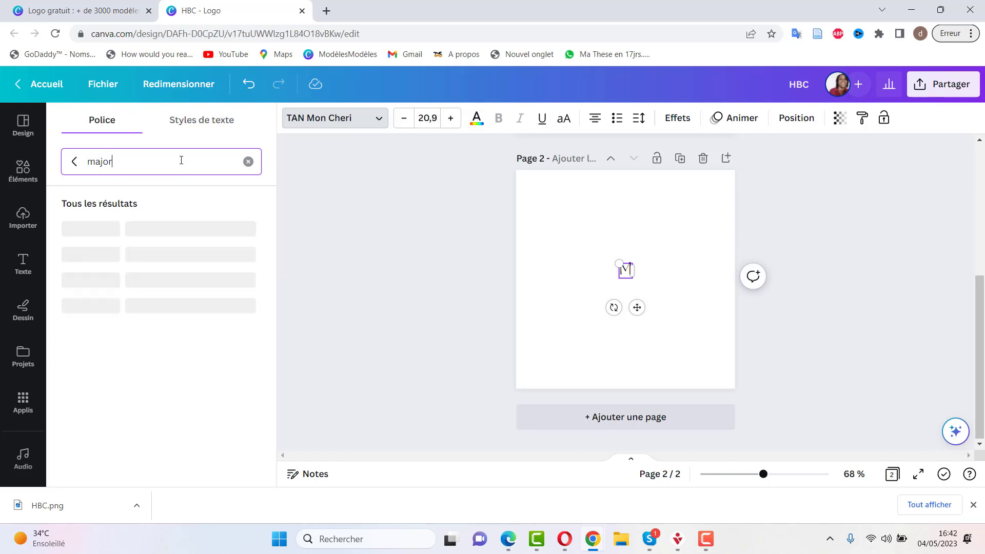
left_click(142, 228)
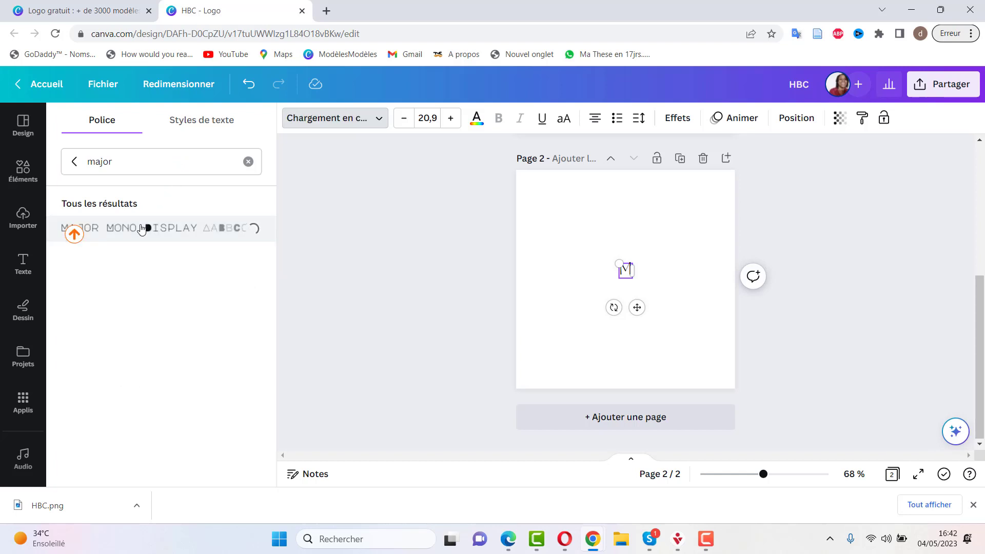
left_click(563, 120)
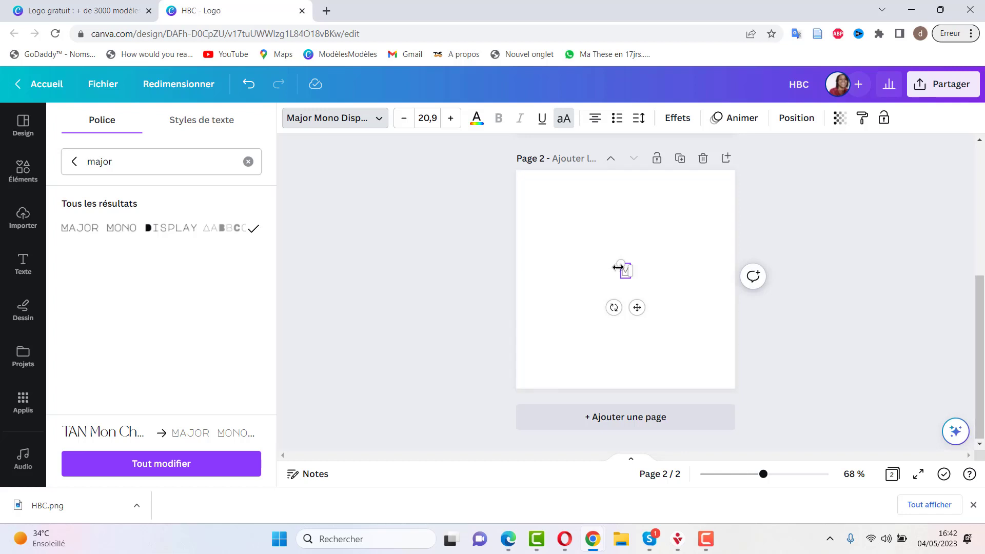
- Widen the M's text box and set its font size to 200
left_click_drag(618, 268, 545, 248)
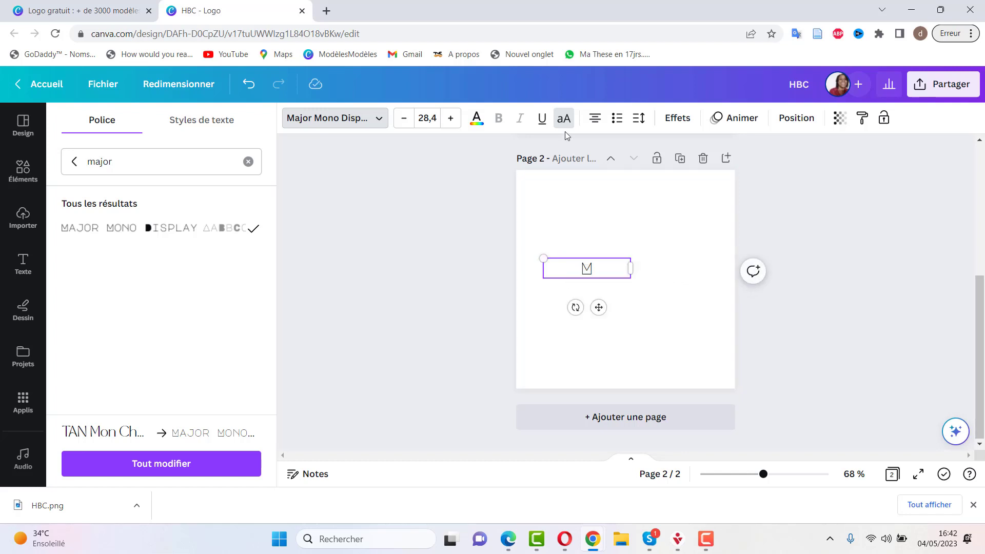
left_click(646, 273)
left_click(585, 267)
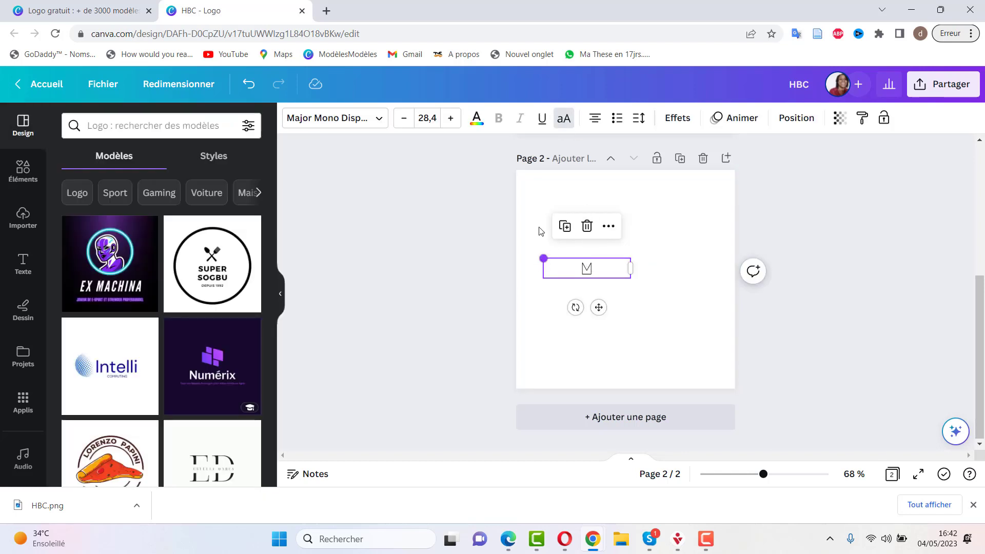
left_click(434, 114)
left_click(433, 113)
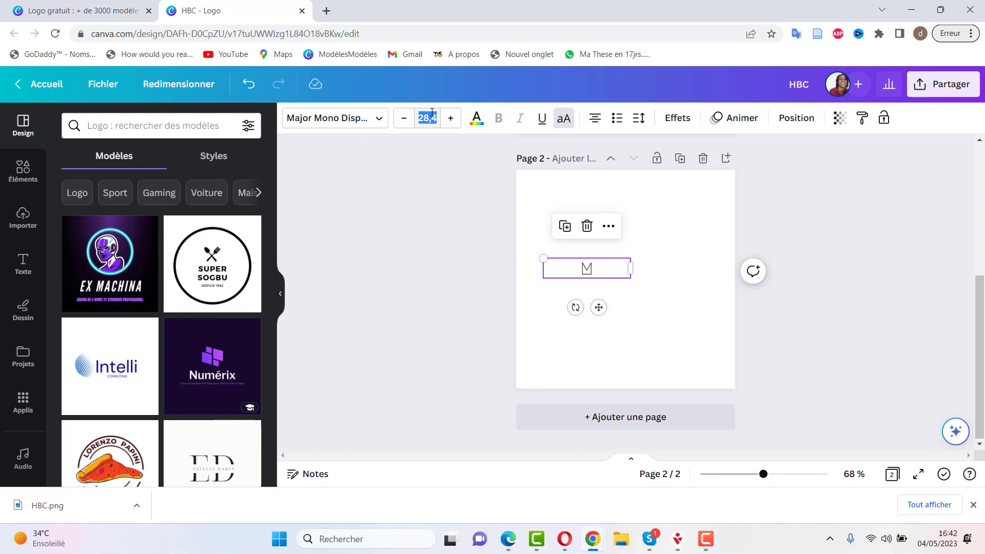
type("200")
key("Return")
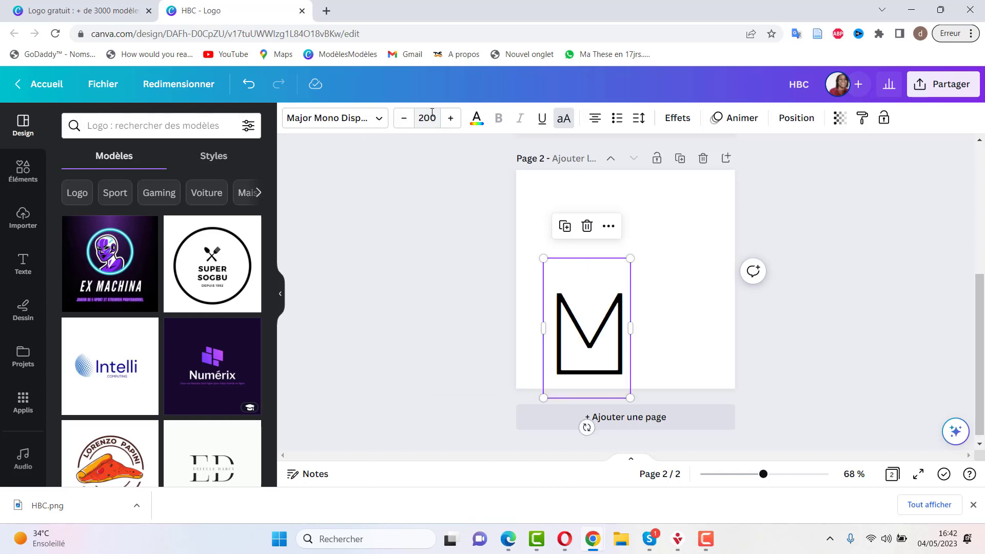
- Move the M up on the page, duplicate it, change the copy to "K" and place it close beside the M
left_click_drag(596, 354, 658, 283)
left_click(567, 174)
double_click(658, 283)
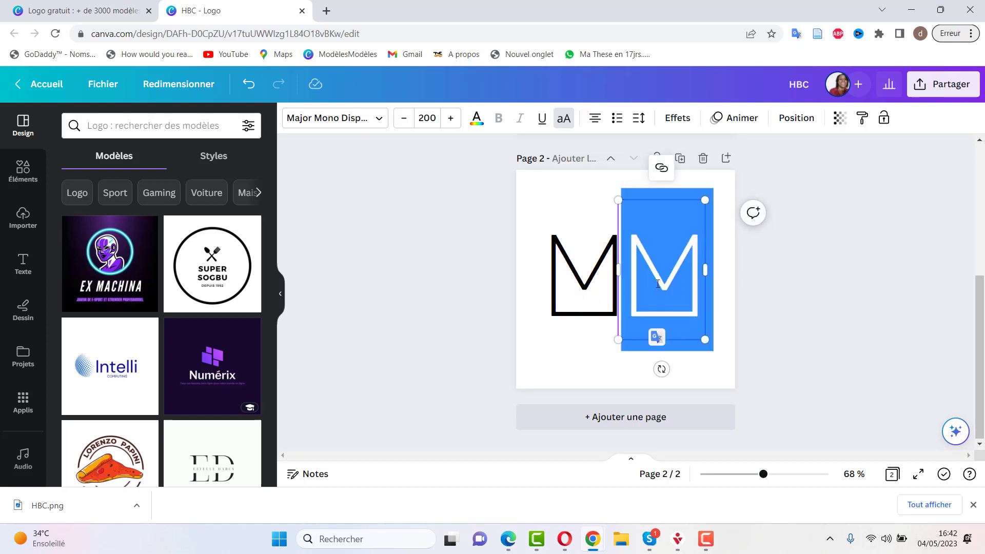
type("K")
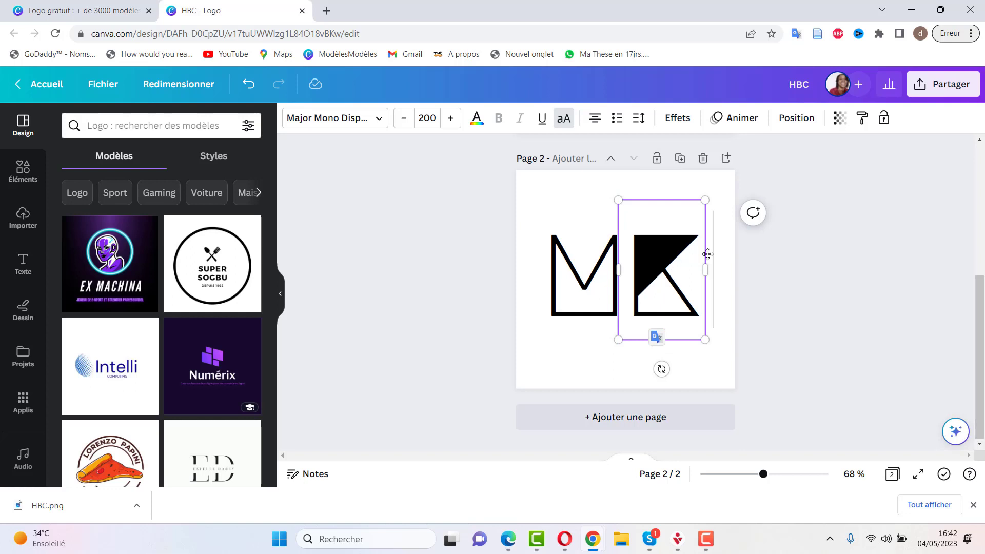
left_click(728, 315)
left_click_drag(660, 277, 649, 277)
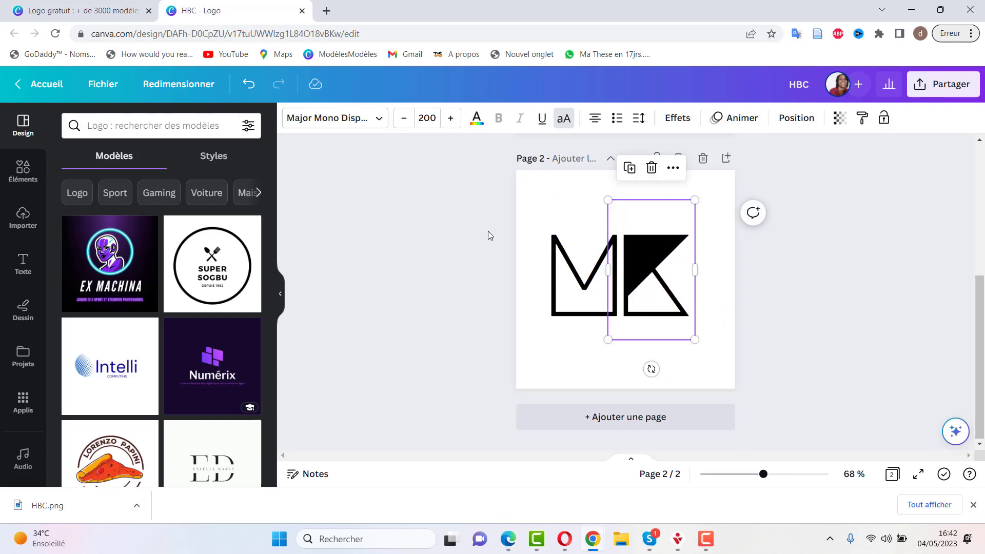
- Recolour the K and the M with purple #6001D2
left_click(476, 119)
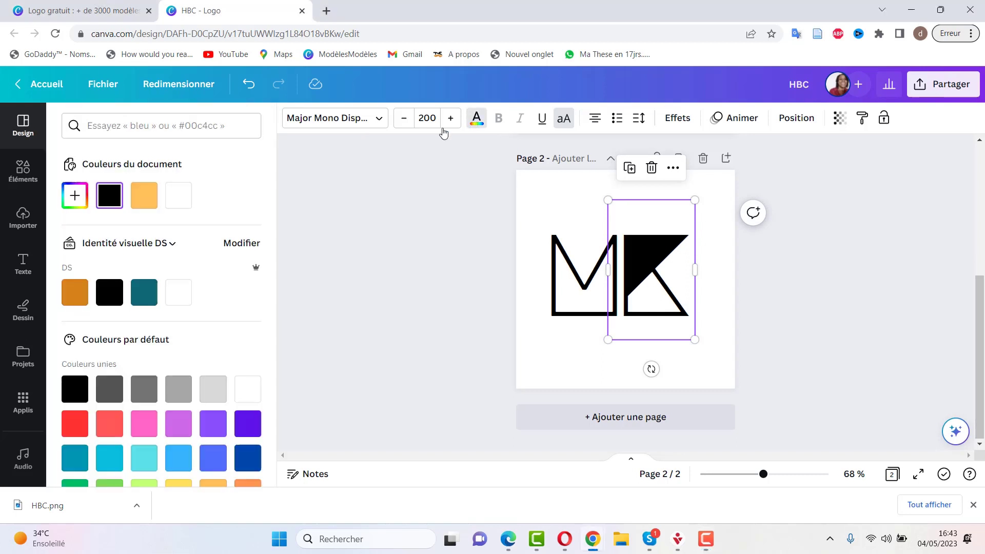
left_click(152, 126)
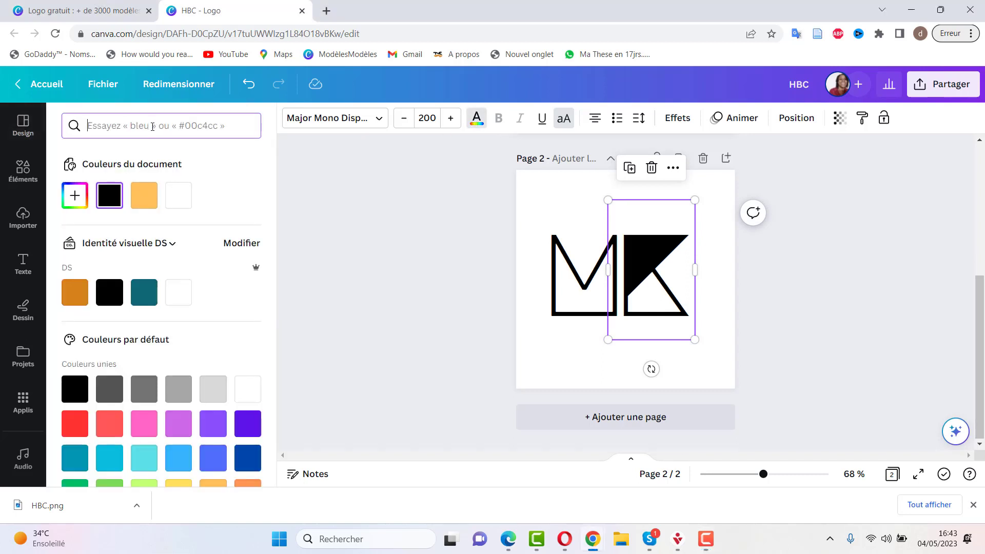
type("#6001D2")
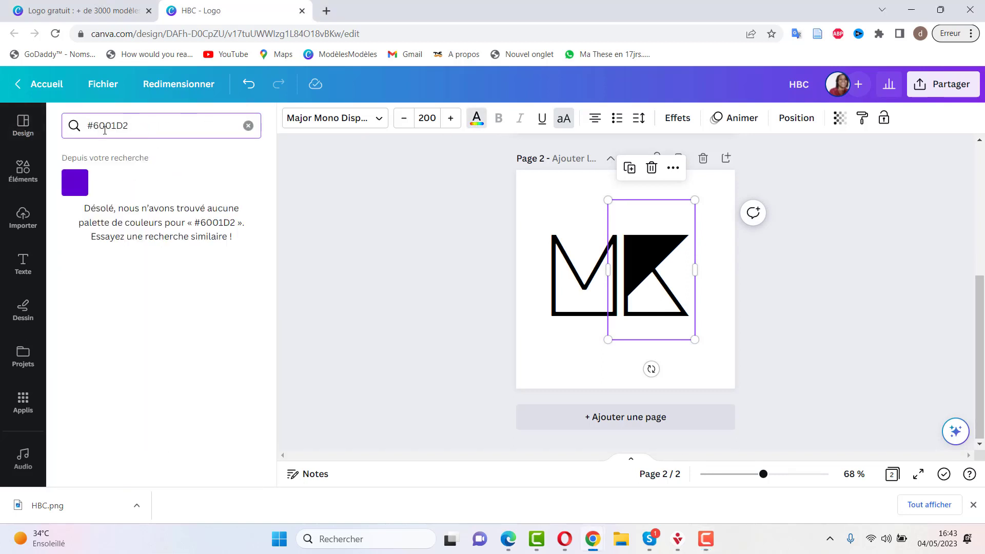
left_click(84, 193)
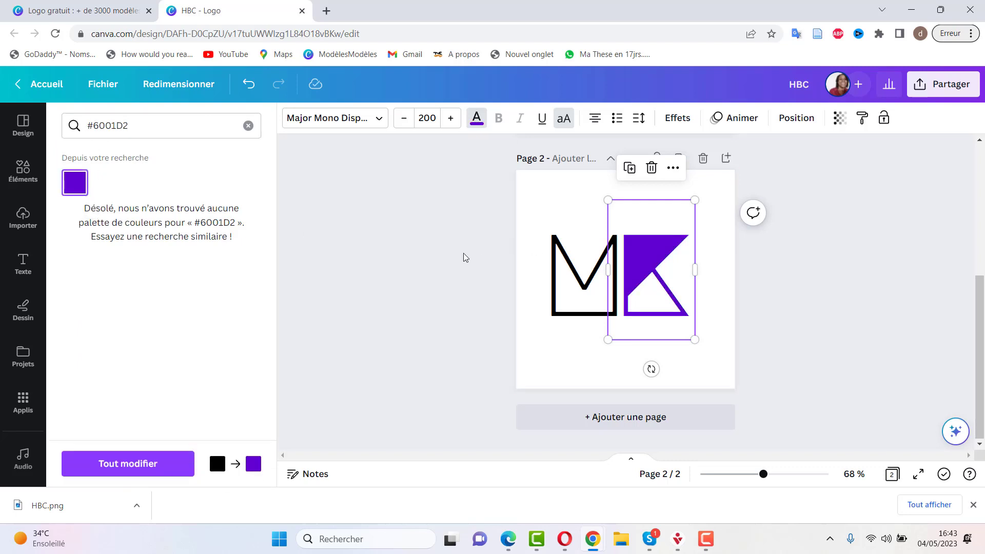
left_click(569, 267)
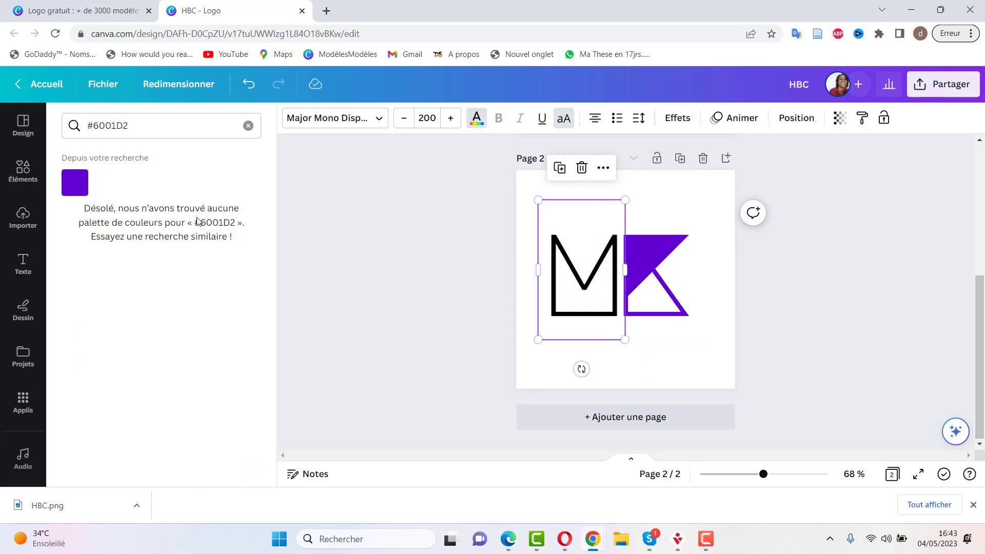
left_click(85, 191)
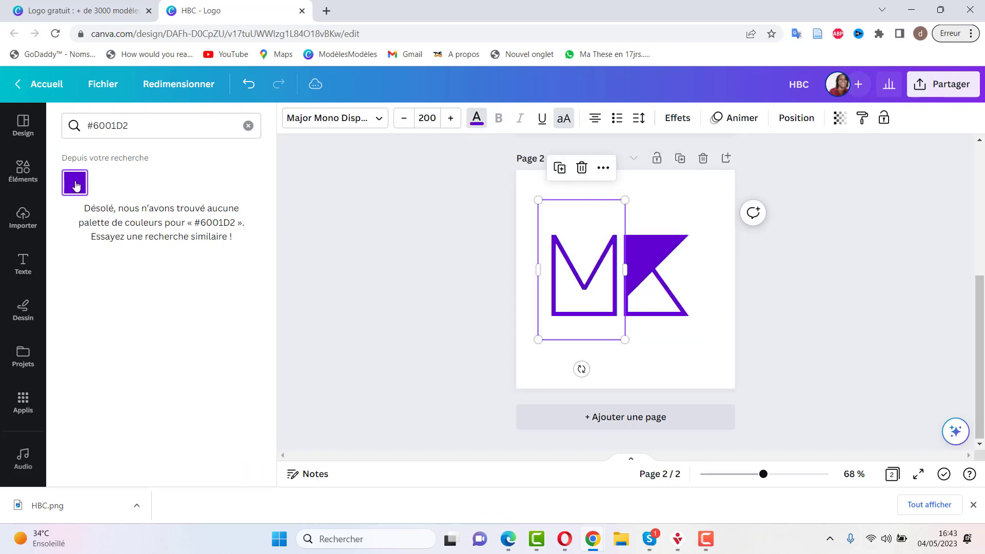
left_click(705, 272)
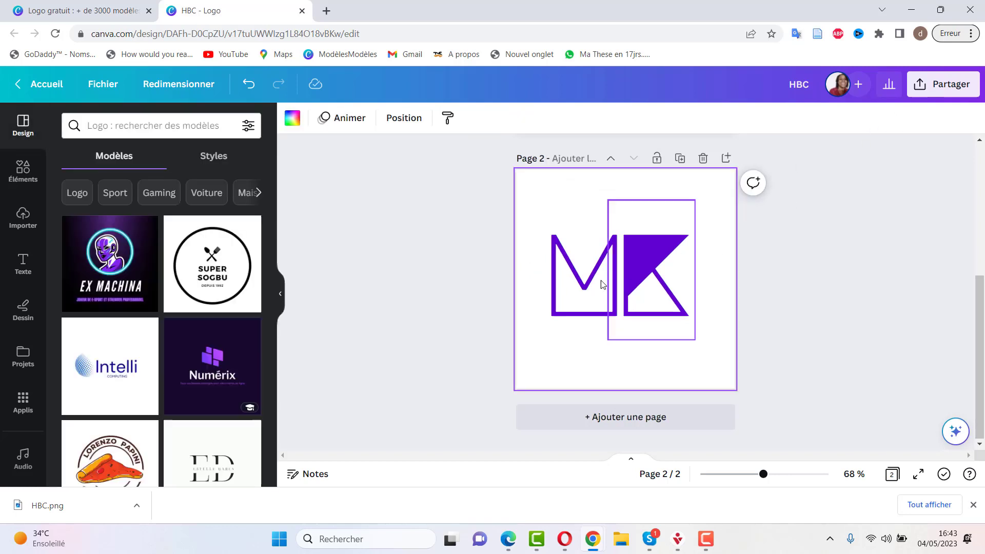
- Download only page 2, the MK monogram, as a PNG with a transparent background
key("ctrl+a")
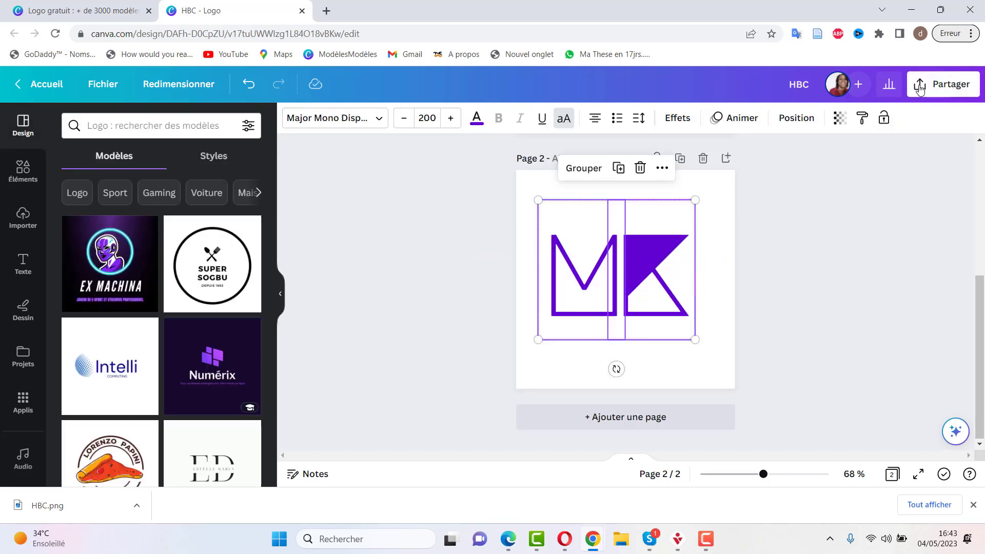
left_click(919, 87)
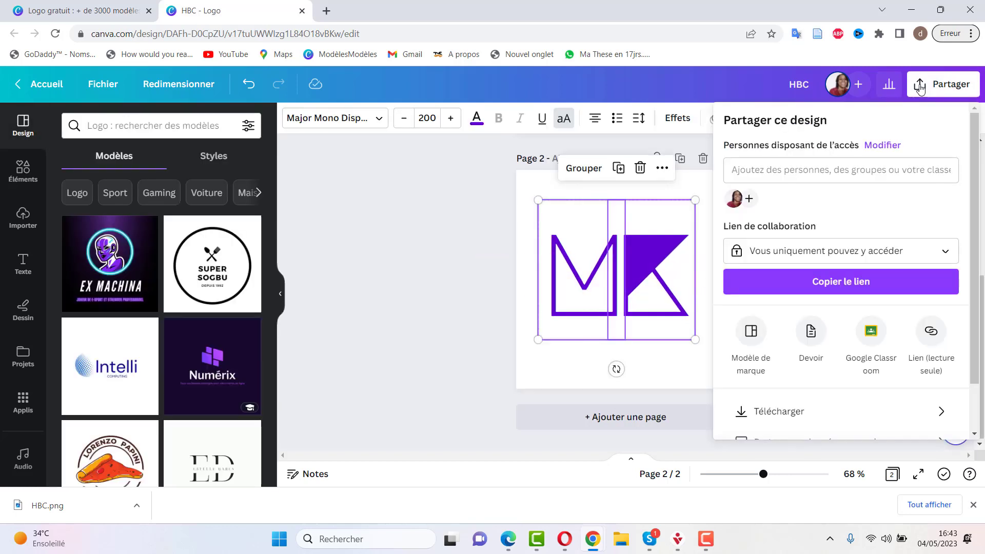
left_click(784, 411)
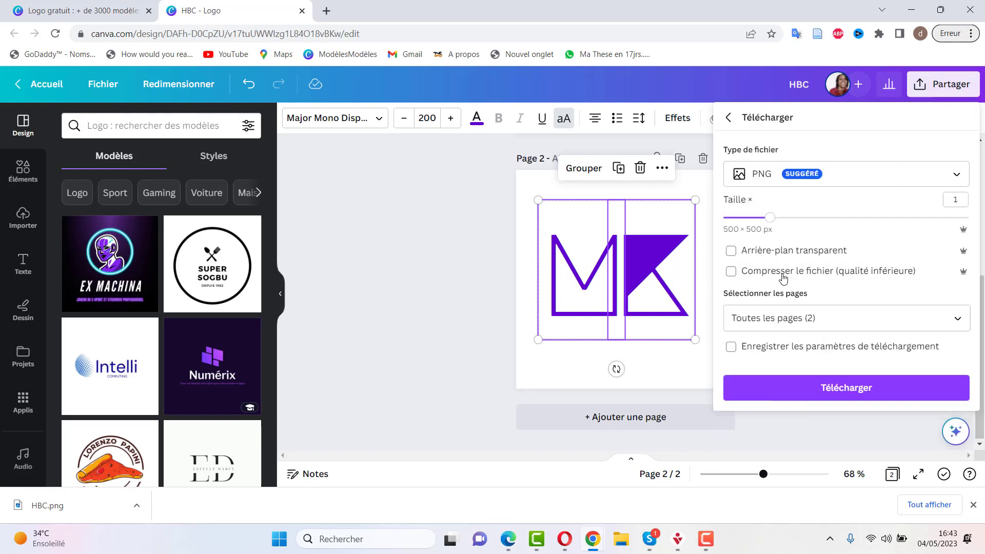
left_click(732, 251)
left_click(957, 318)
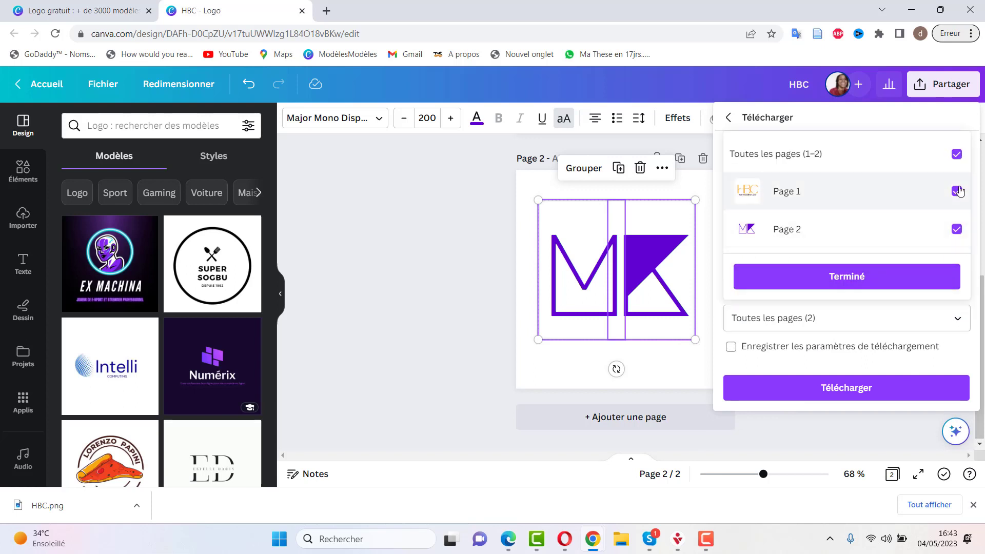
left_click(955, 154)
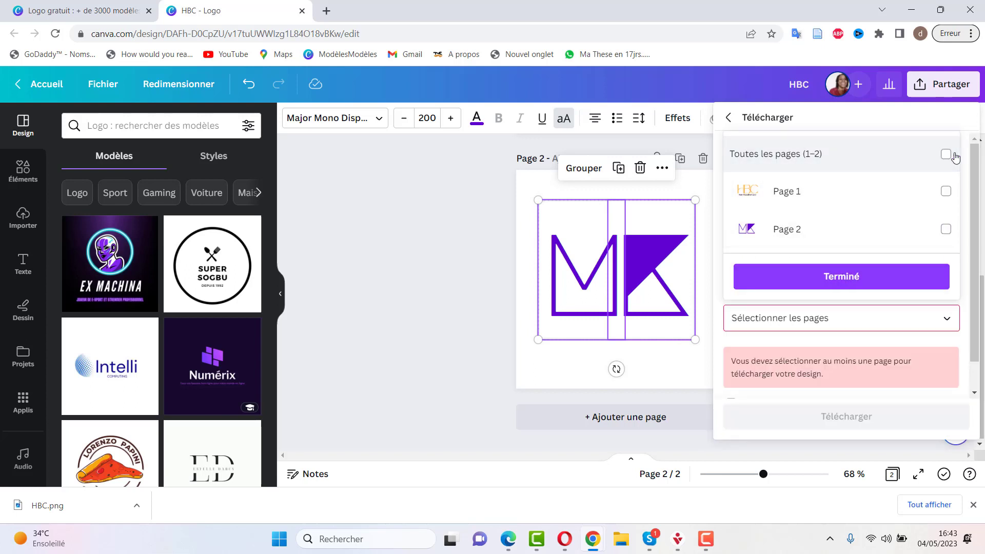
left_click(946, 230)
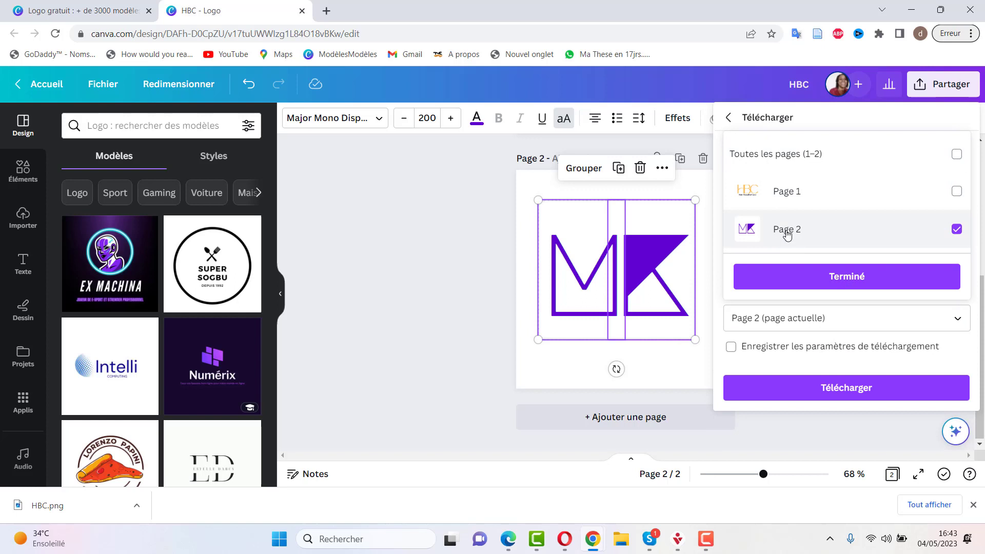
left_click(820, 278)
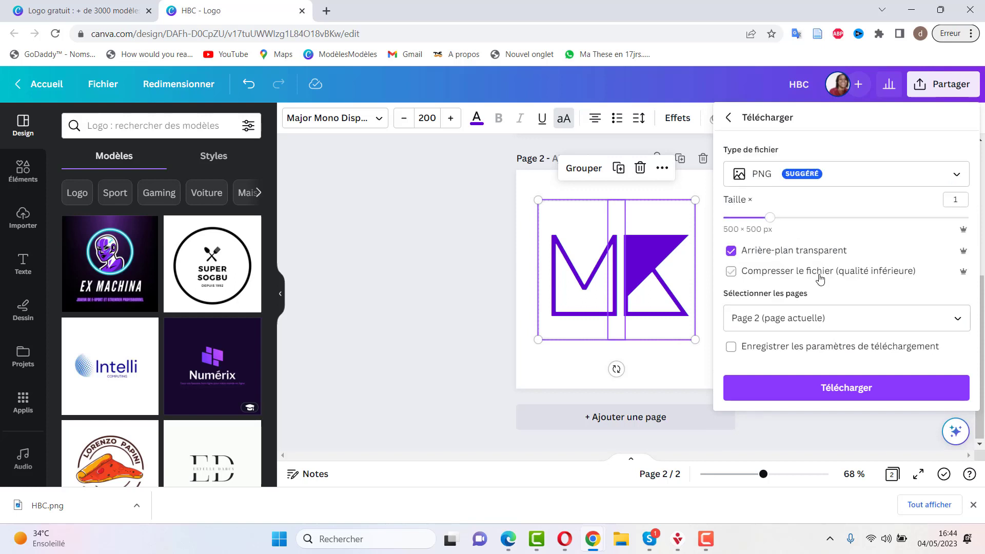
left_click(819, 394)
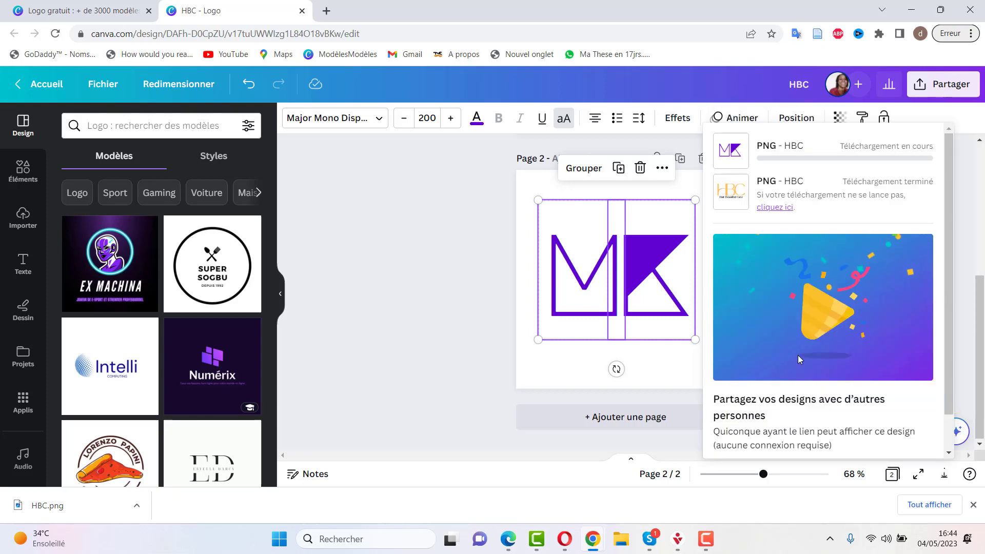
- Import the downloaded HBC (1).png into the uploads and place it on page 2
left_click(646, 283)
left_click_drag(38, 507, 125, 286)
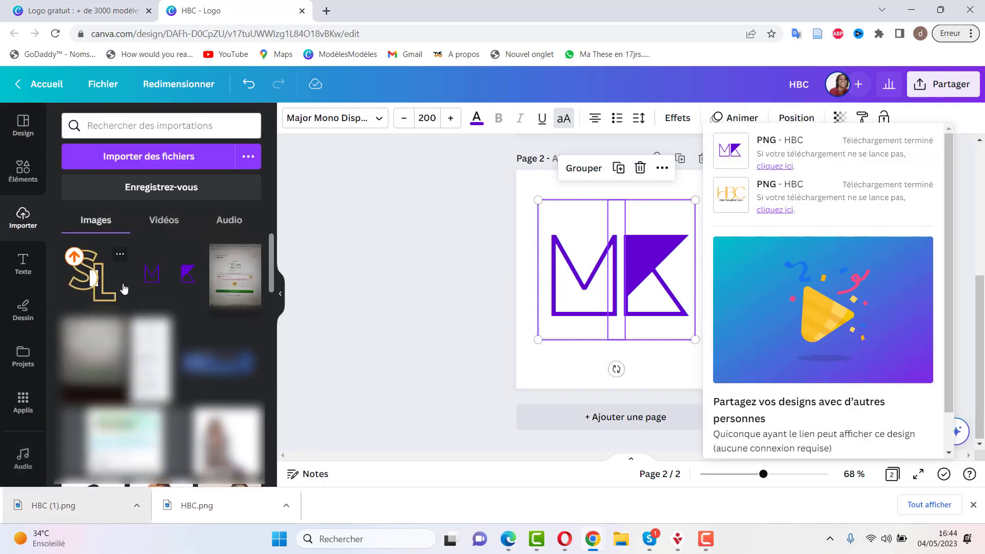
left_click(510, 272)
left_click_drag(85, 267, 601, 293)
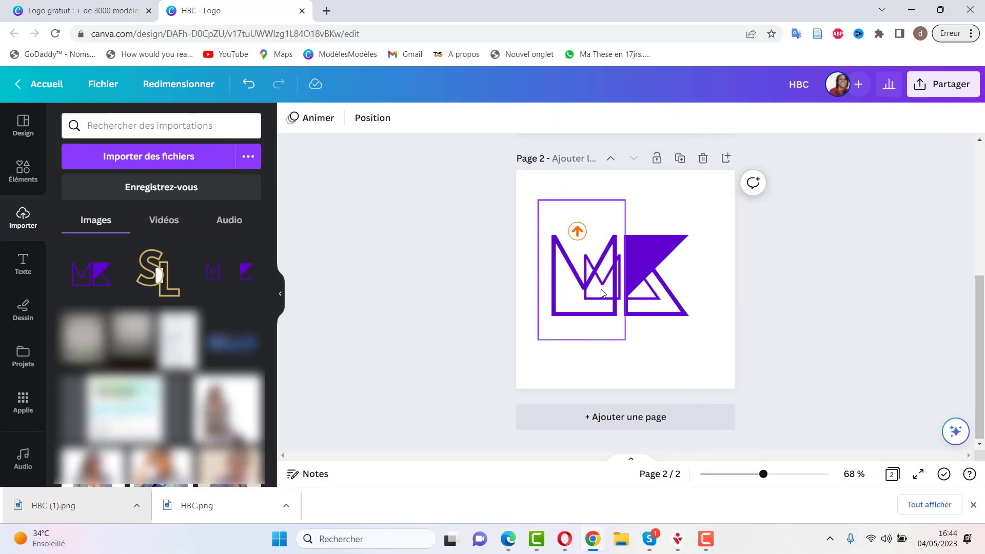
- Select the imported MK image in the layer list and enlarge it to roughly match the MK lettering
left_click(557, 290)
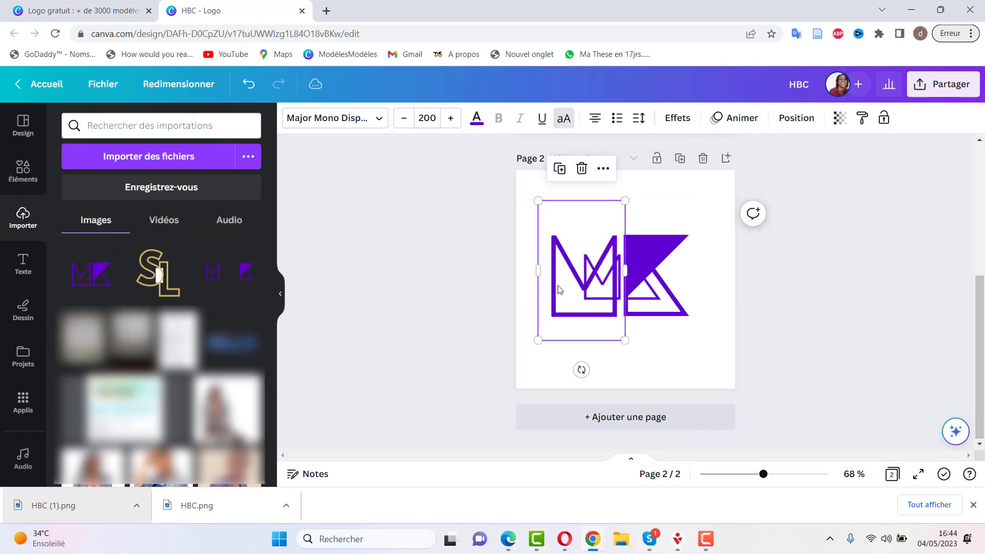
left_click(783, 127)
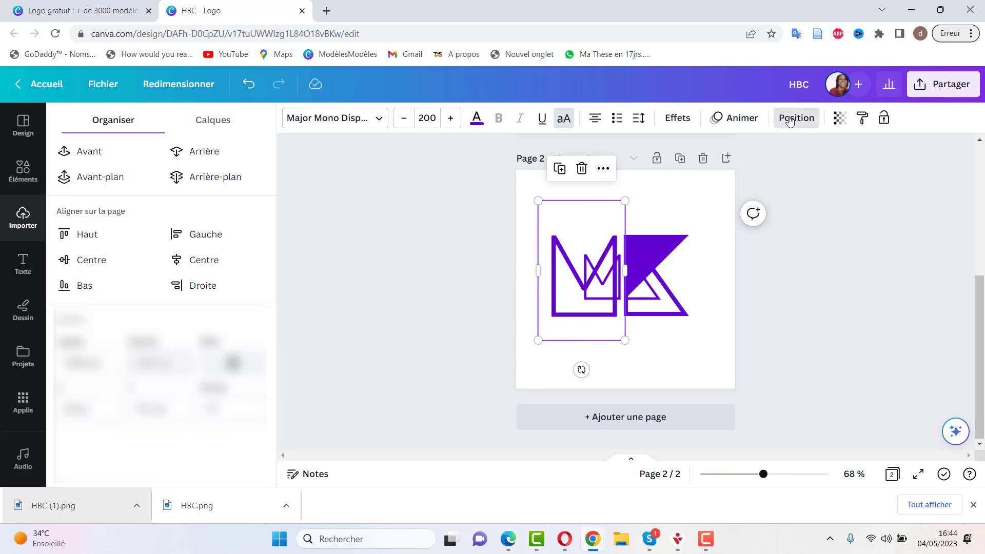
left_click(213, 121)
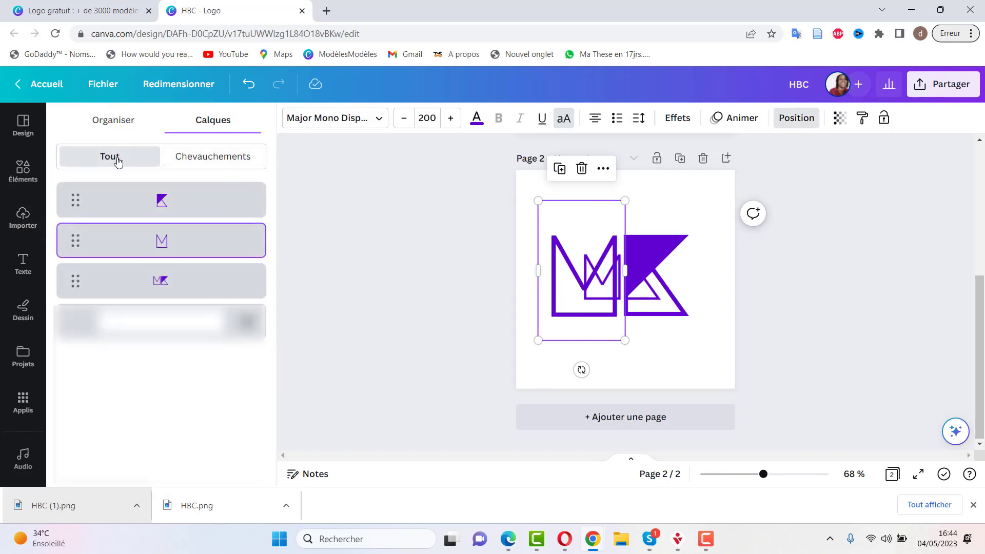
left_click(183, 285)
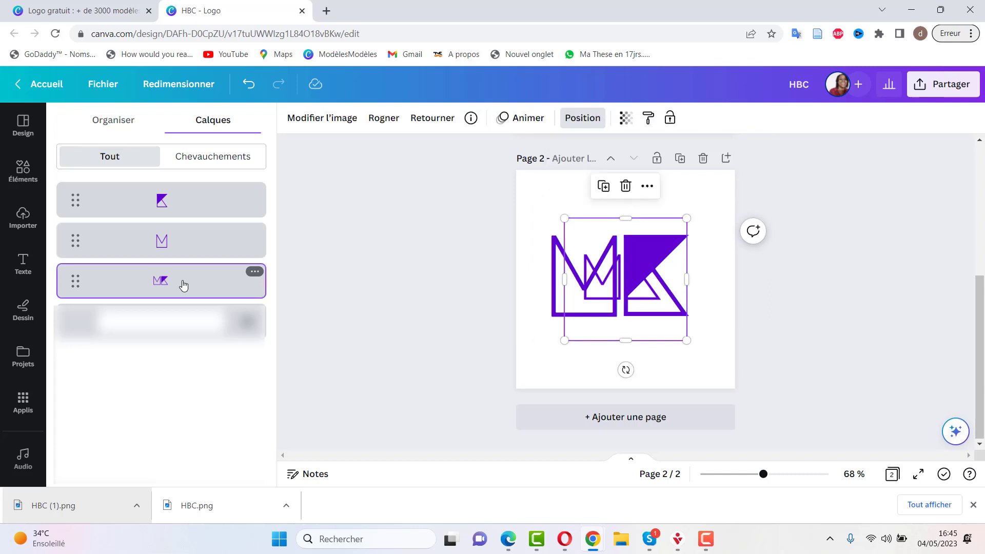
left_click(572, 228)
left_click_drag(563, 217, 501, 203)
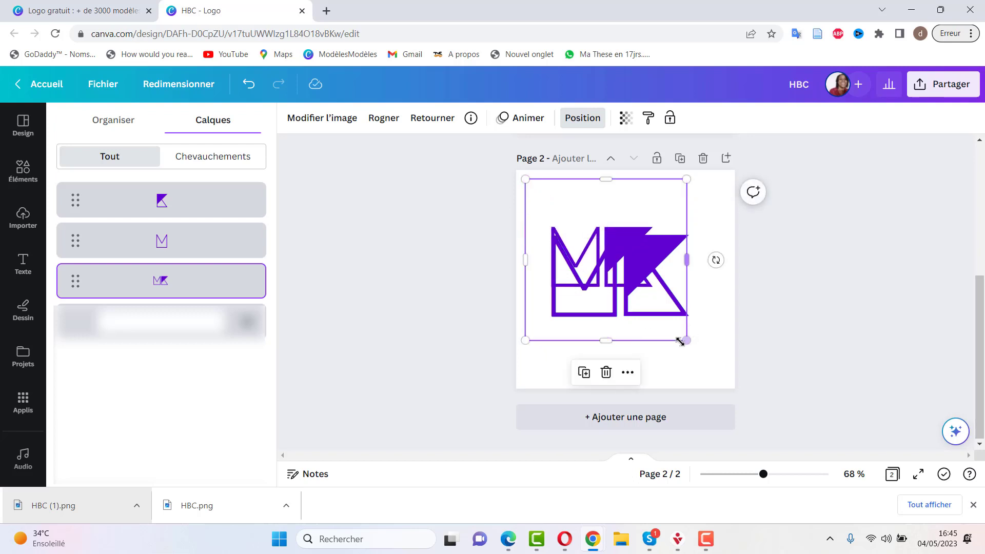
left_click_drag(686, 340, 716, 378)
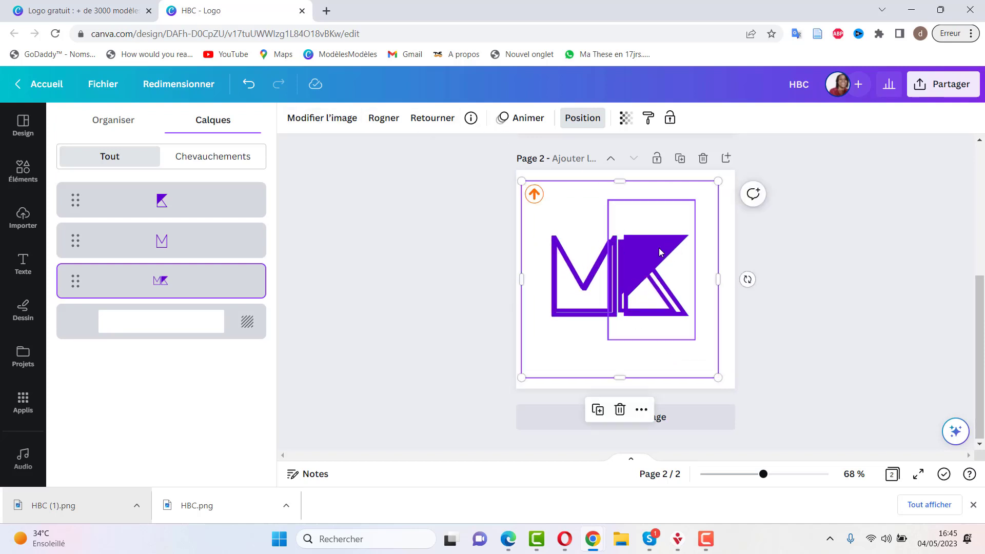
- Duplicate the MK image, move the copy to the page's upper-left corner and crop its empty lower margin
left_click(597, 409)
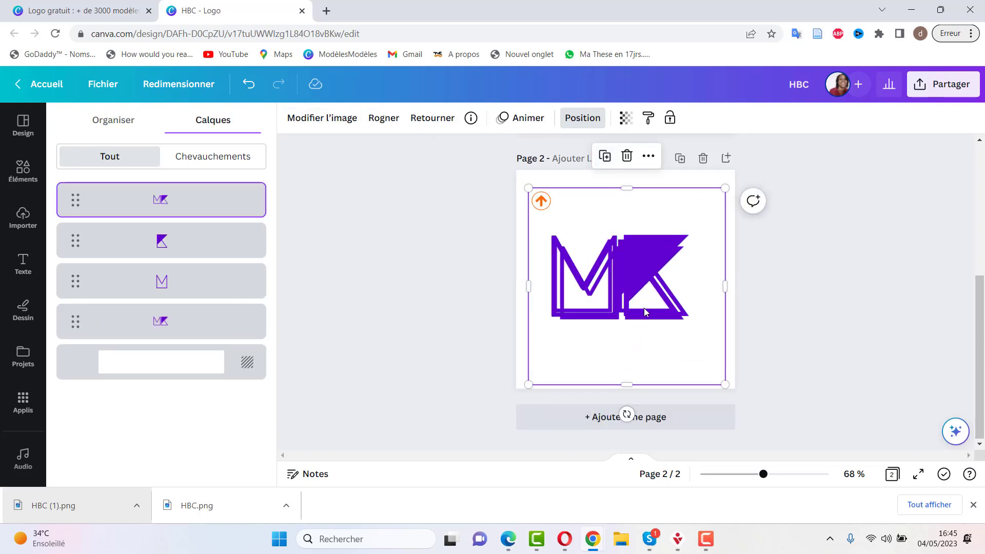
left_click_drag(644, 308, 552, 170)
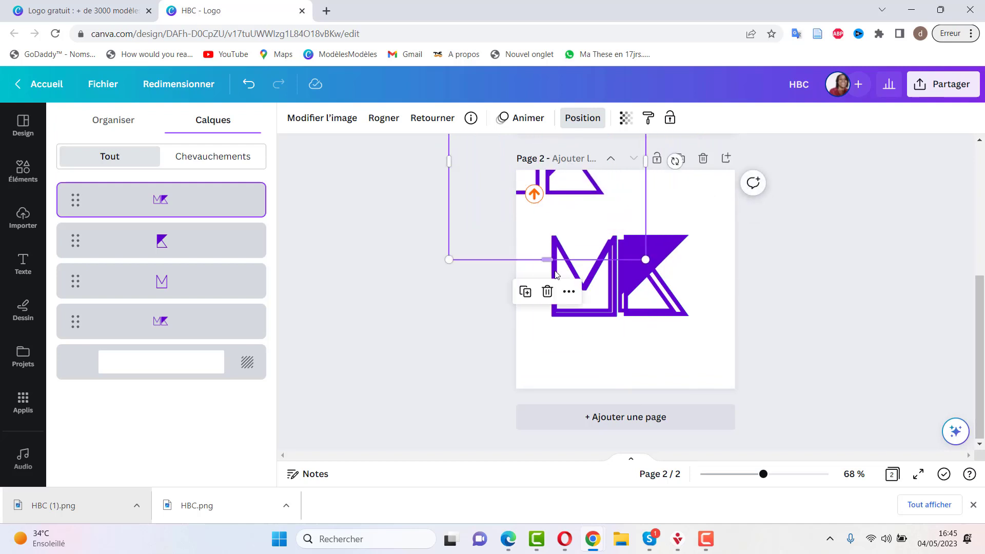
left_click_drag(547, 259, 548, 200)
- Crop the original MK image at its upper, lower and right edges so only the M remains
left_click(647, 375)
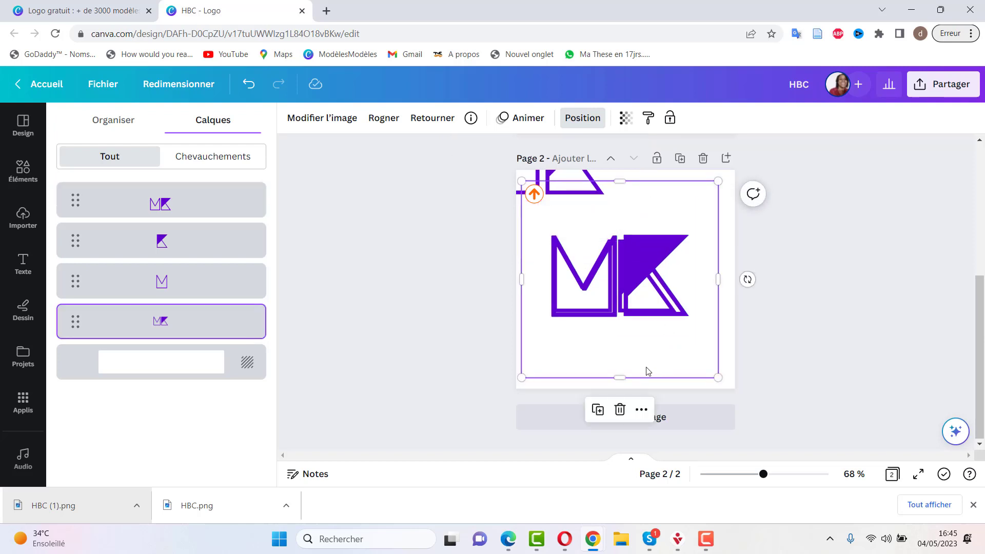
left_click_drag(619, 181, 617, 222)
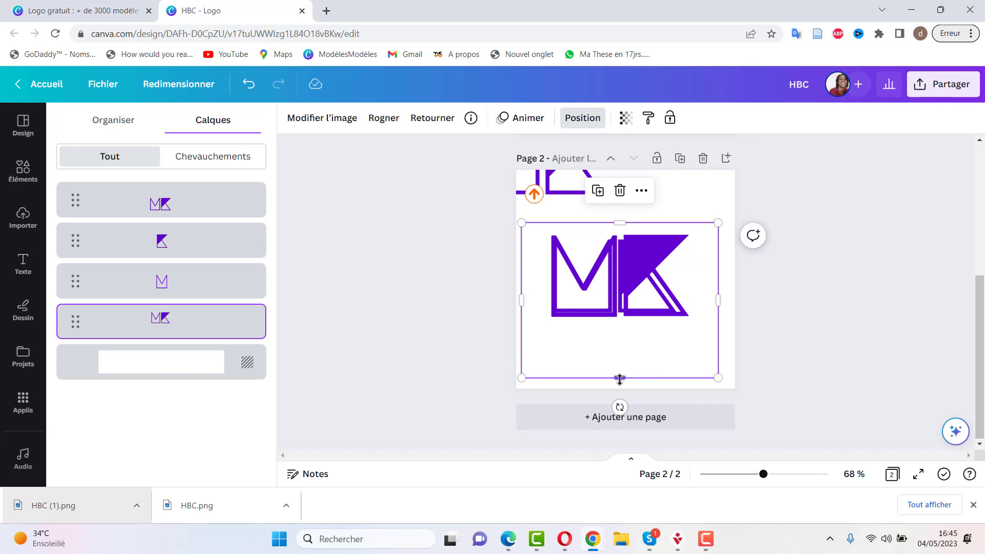
left_click_drag(619, 378, 619, 341)
left_click_drag(718, 281, 619, 291)
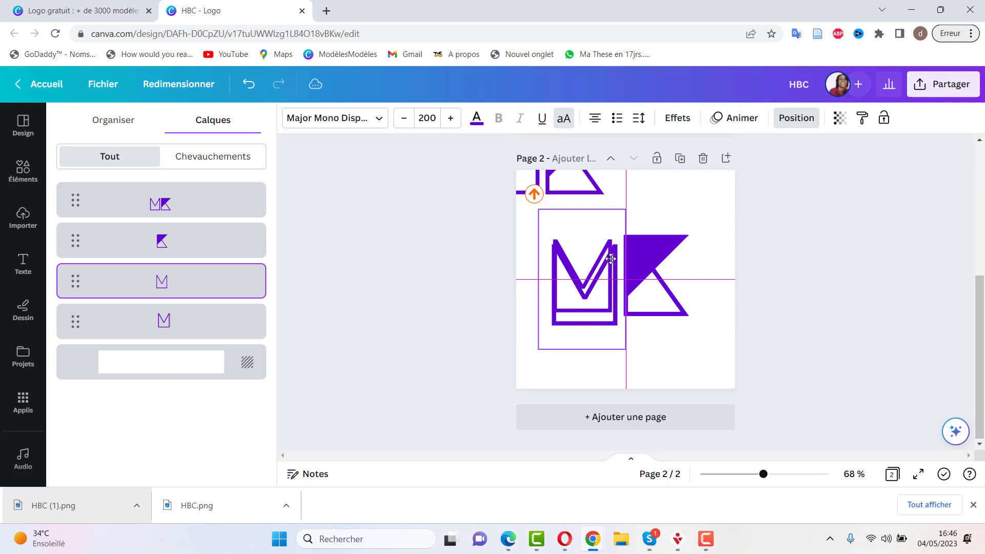
- Shift the text M slightly down and bring the cropped M image in front of it in the layer order
mouse_move(611, 259)
left_mouse_down()
mouse_move(611, 250)
mouse_move(610, 262)
left_mouse_up()
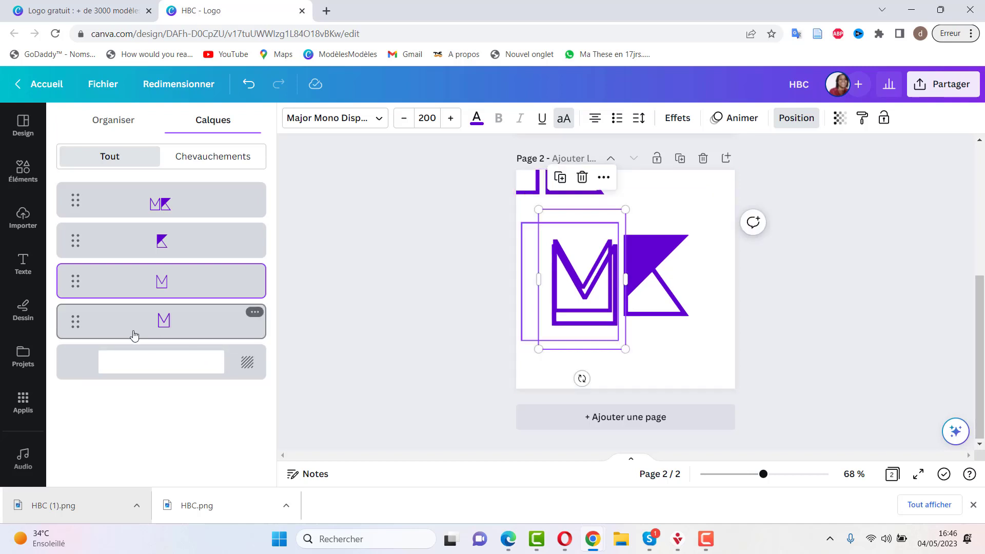
left_click_drag(137, 328, 137, 272)
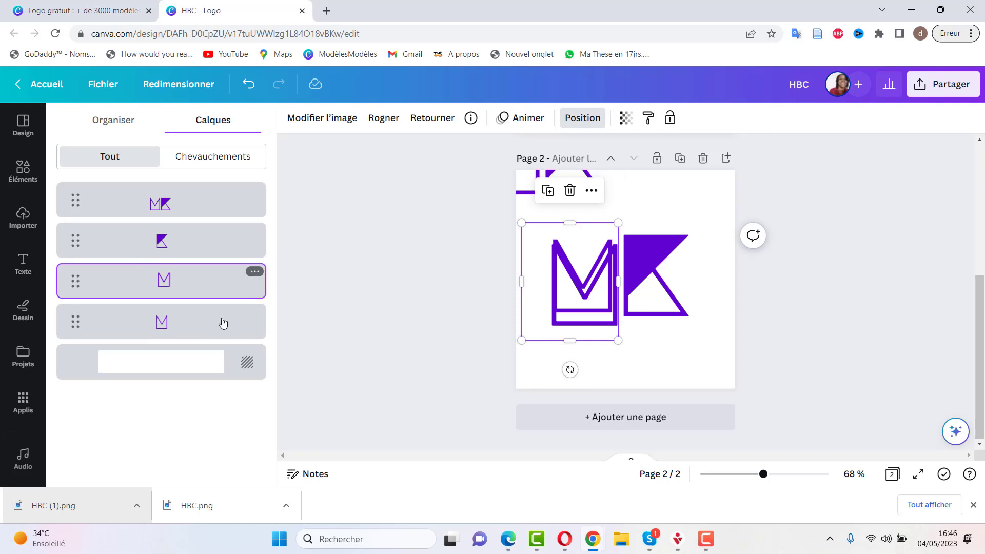
left_click(667, 375)
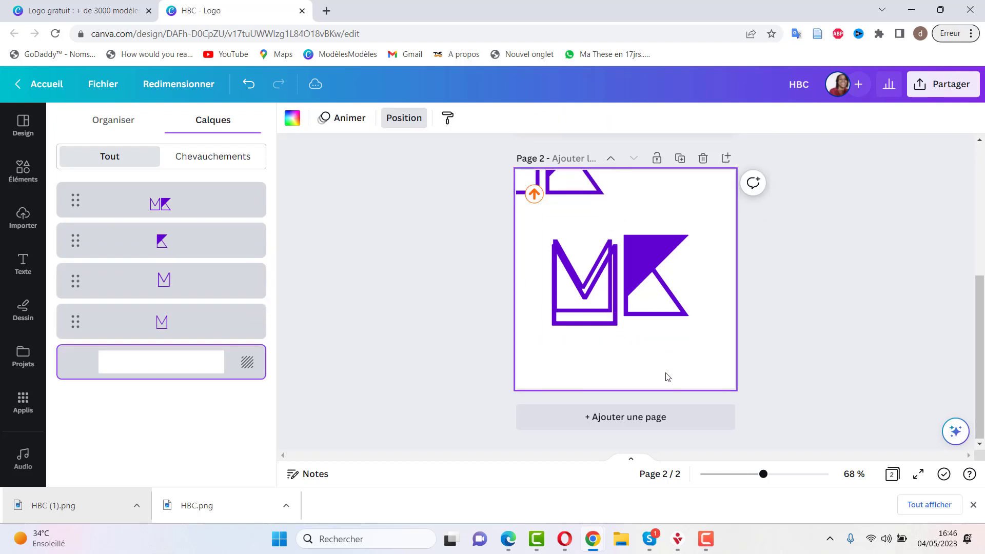
- Lower the cropped M image onto the text M, trim its empty left and lower margins and enlarge it slightly
left_click(564, 293)
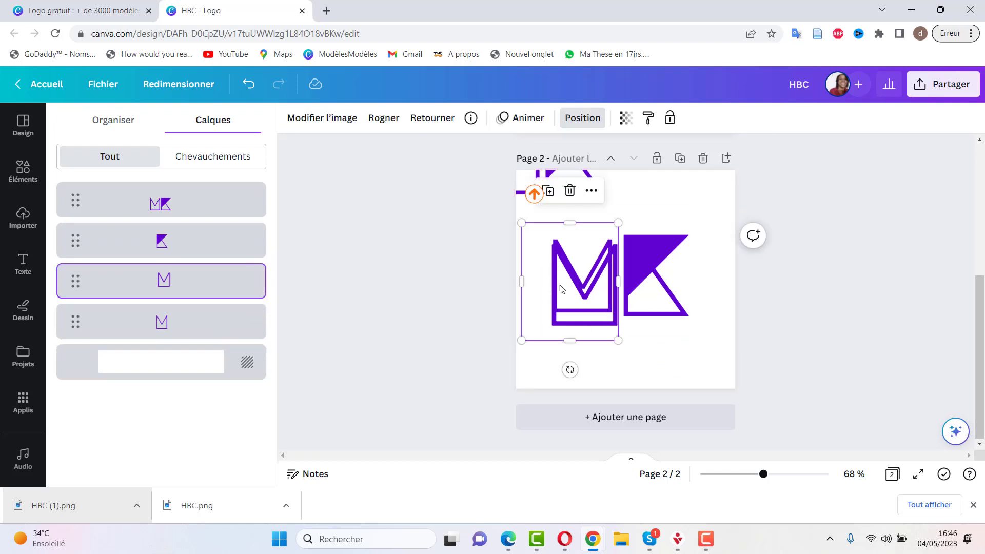
left_click_drag(579, 254, 578, 257)
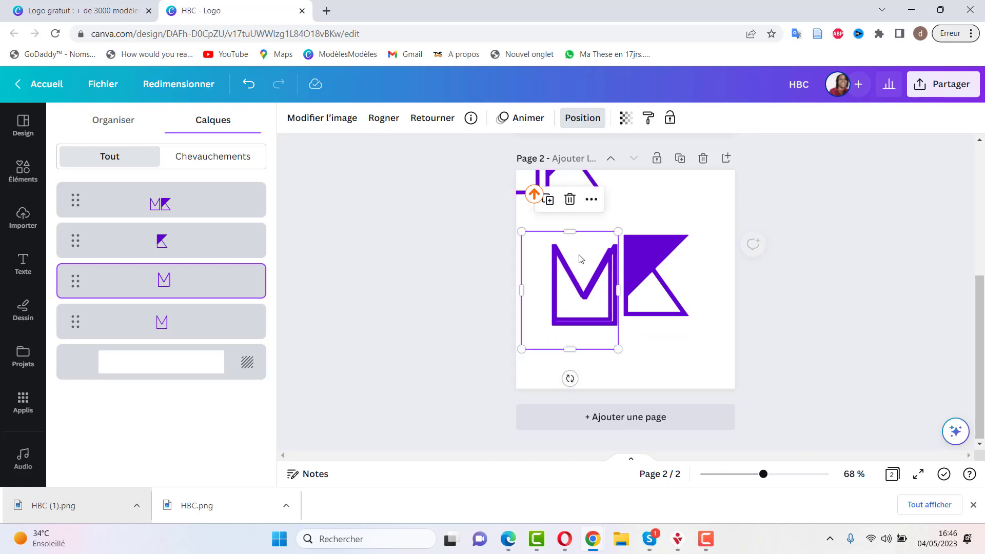
left_click_drag(522, 292, 546, 289)
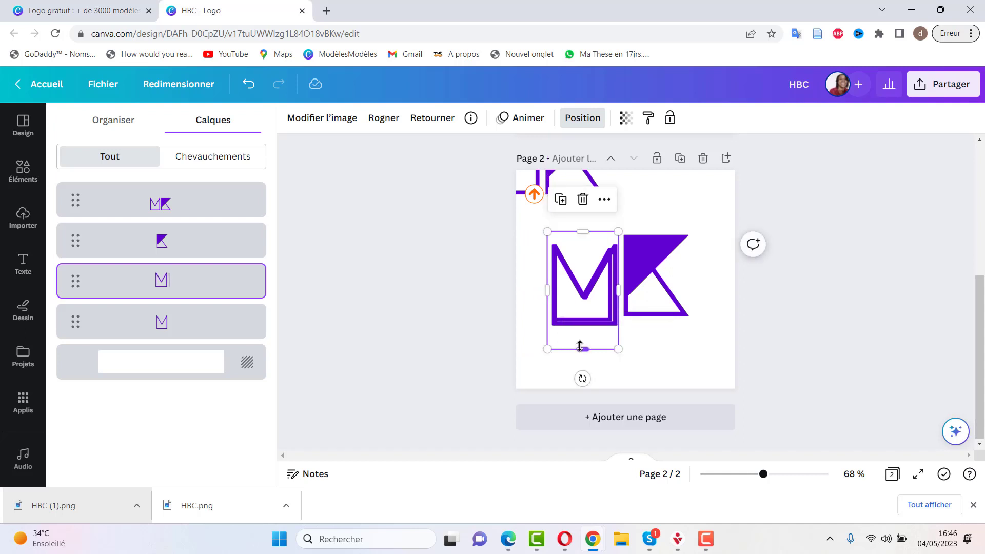
left_click_drag(582, 348, 583, 332)
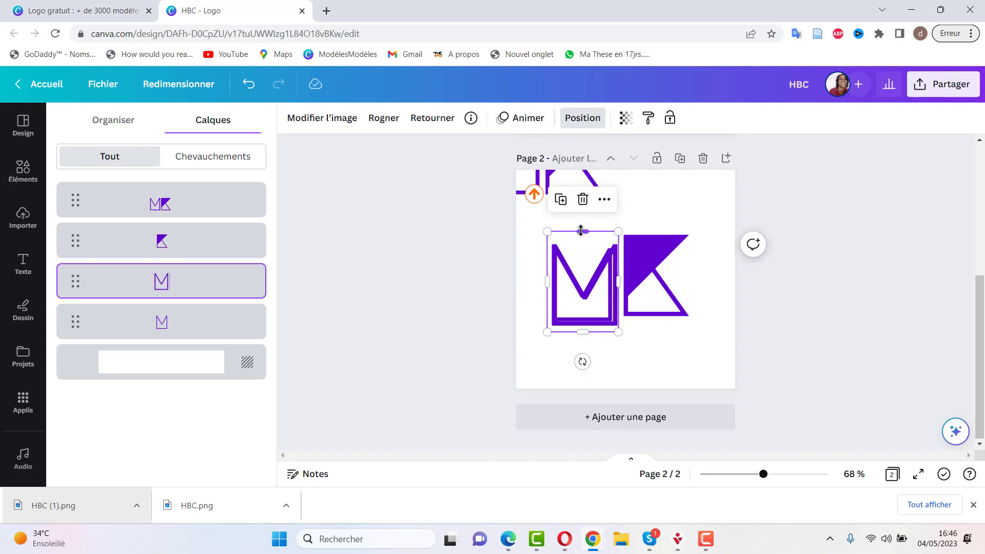
left_click_drag(618, 232, 623, 234)
left_click_drag(587, 279, 587, 281)
- Delete the text M layer behind the M image
left_click_drag(778, 474, 752, 474)
left_click(77, 332)
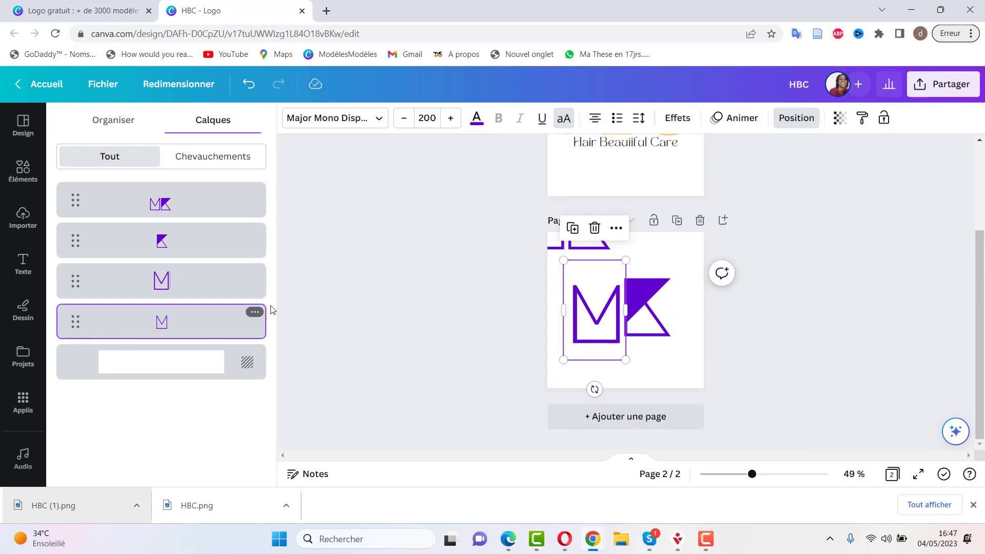
left_click(254, 313)
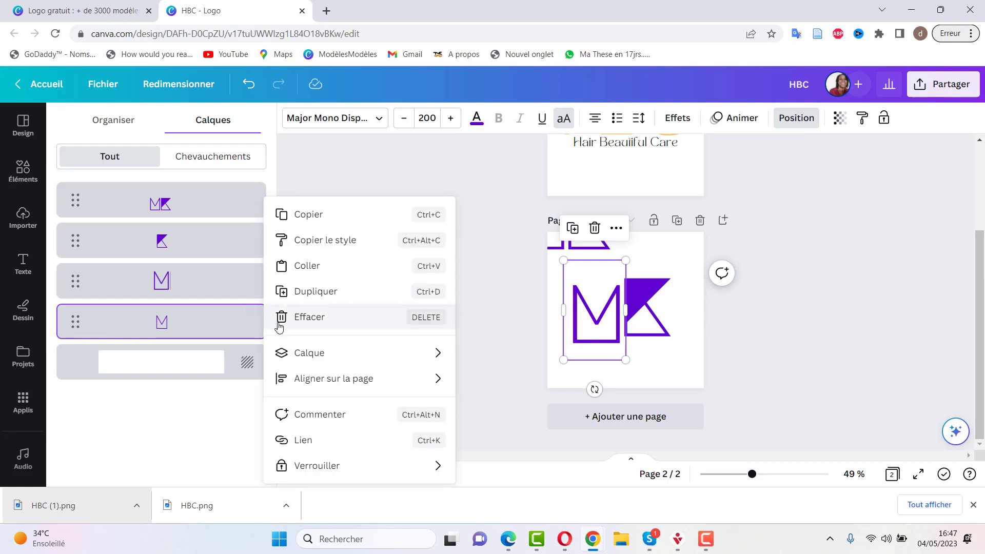
left_click(308, 318)
- Adjust the M image's position and scale beside the K and trim its empty upper margin
left_click(595, 336)
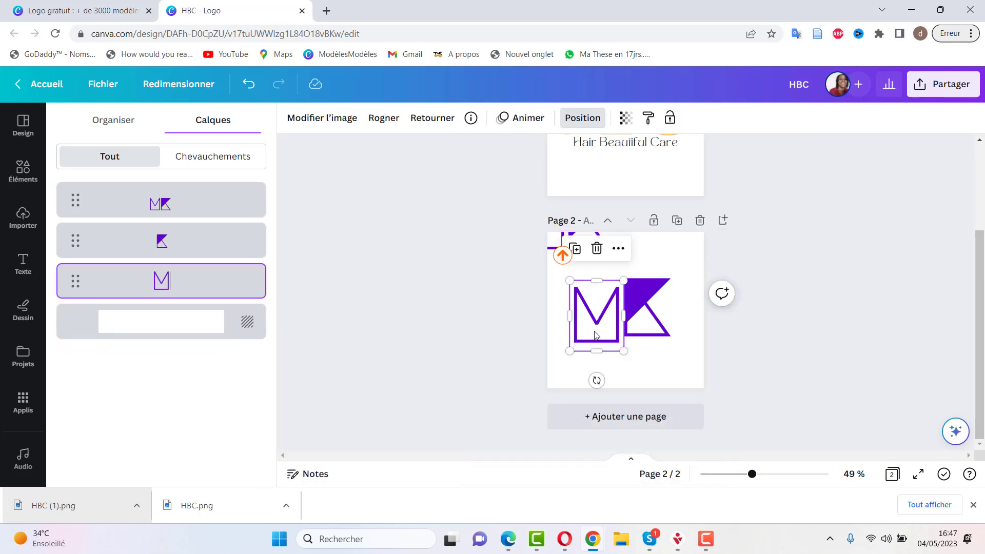
left_click_drag(593, 329, 593, 325)
left_click_drag(624, 276, 627, 273)
left_click_drag(593, 325, 593, 323)
left_click_drag(597, 273, 596, 280)
left_click_drag(626, 281, 630, 277)
- Align the M image with the K and fit its size so both letters have the same height
left_click_drag(600, 318, 593, 338)
left_click_drag(594, 320, 594, 322)
left_click_drag(622, 339, 620, 337)
left_click(597, 363)
left_click(580, 333)
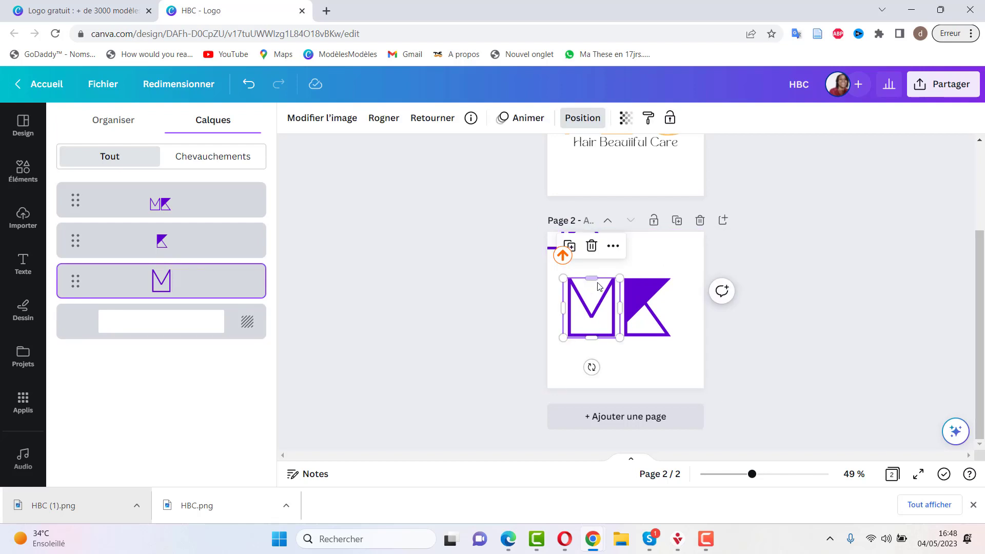
left_click_drag(593, 280, 630, 278)
left_click(688, 288)
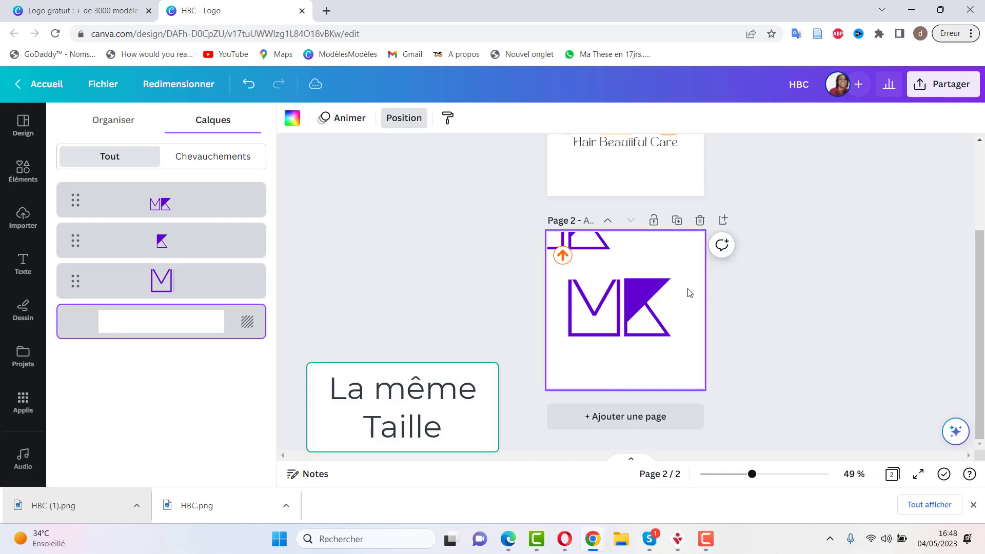
- Duplicate the M image, centre the copy over the original and crop off the copy's base bar
left_click(592, 307)
left_click(574, 250)
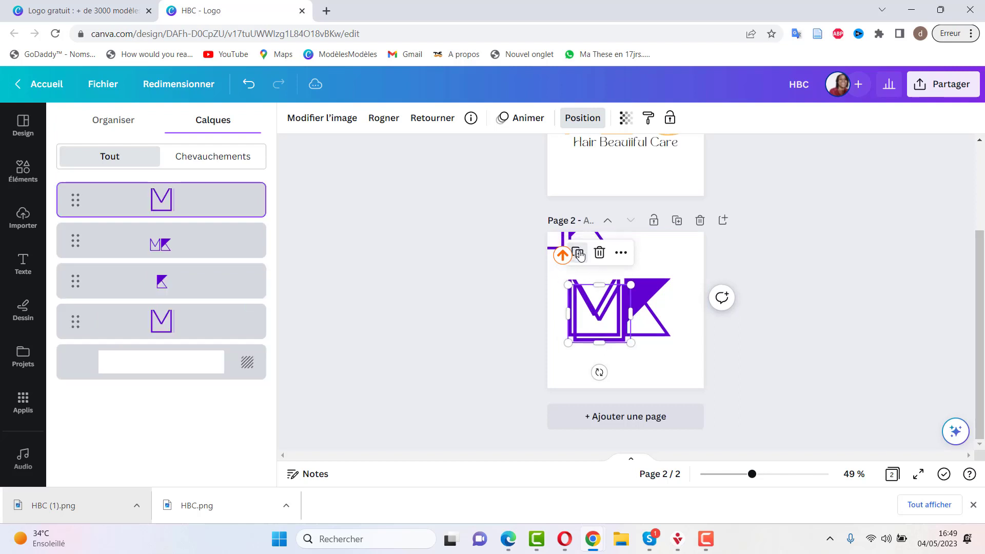
mouse_move(603, 320)
left_mouse_down()
mouse_move(595, 331)
mouse_move(598, 321)
left_mouse_up()
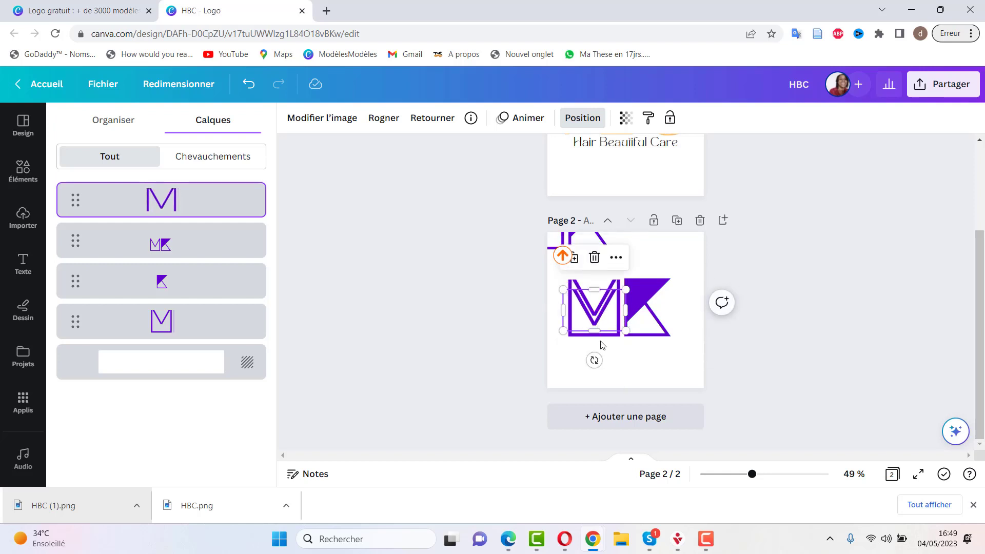
- Move the leftover MK image over the large letters and crop its M off, leaving only the K
left_click(626, 366)
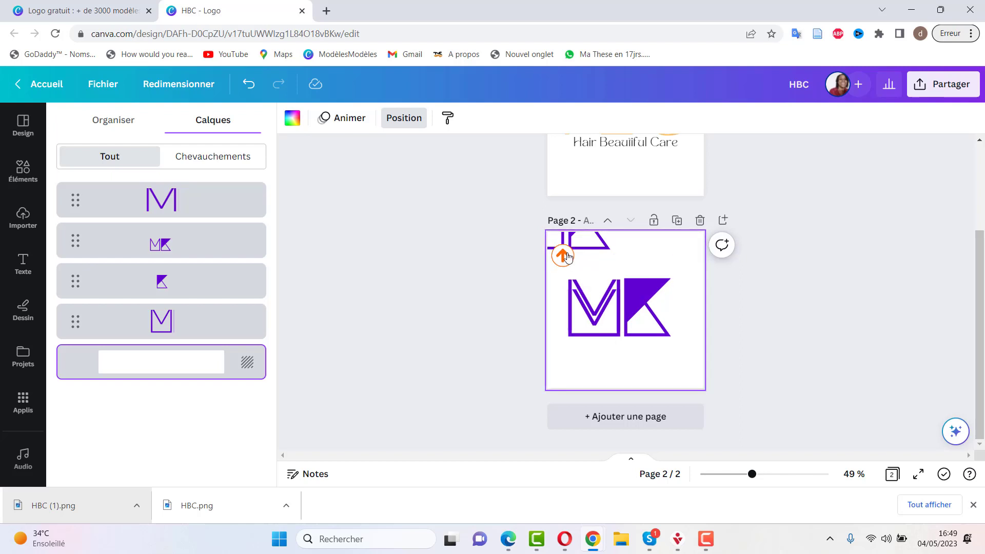
left_click_drag(586, 246, 648, 328)
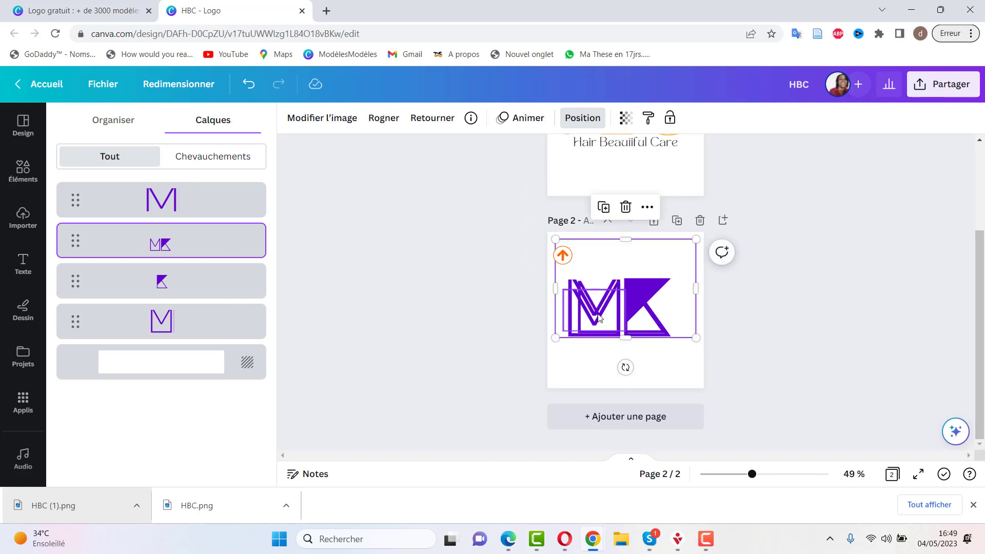
left_click_drag(557, 289, 617, 313)
left_click(771, 474)
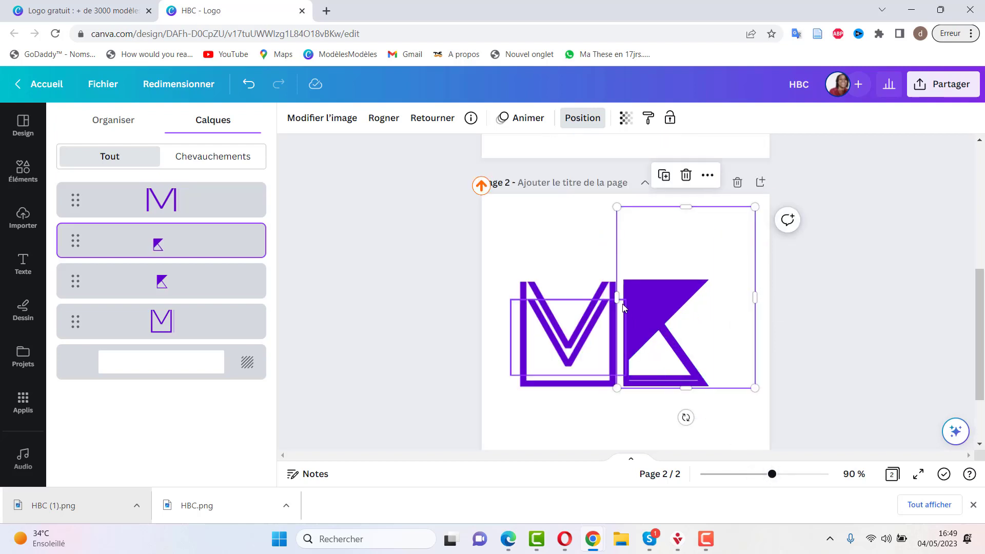
left_click_drag(617, 296, 620, 298)
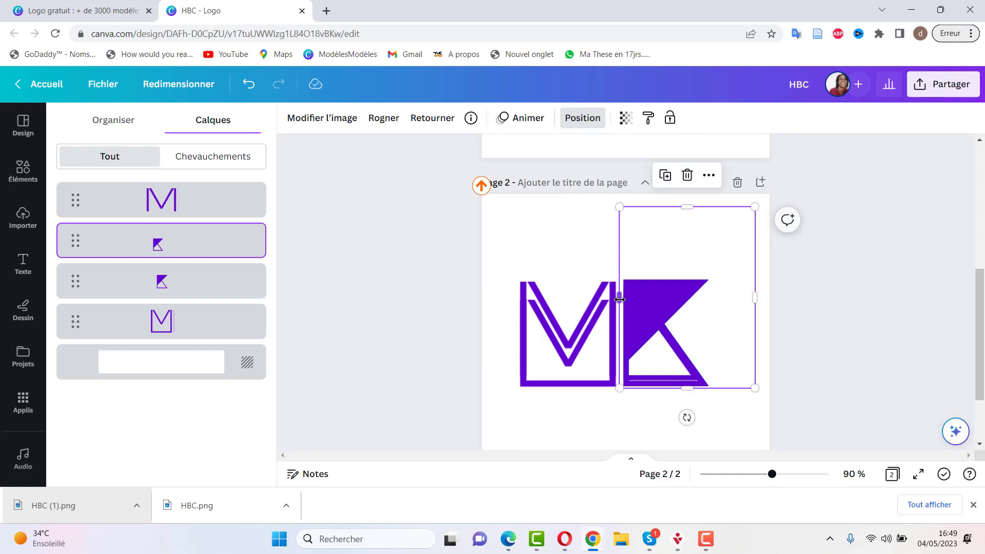
- Trim the K copy's empty upper and right margins, enlarge it slightly and align it over the original K
left_click(733, 434)
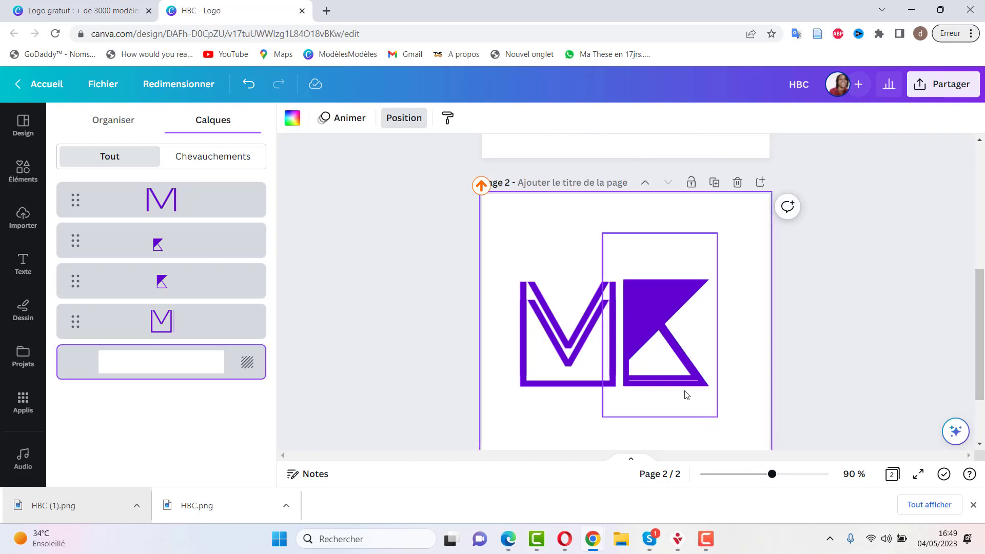
left_click(646, 315)
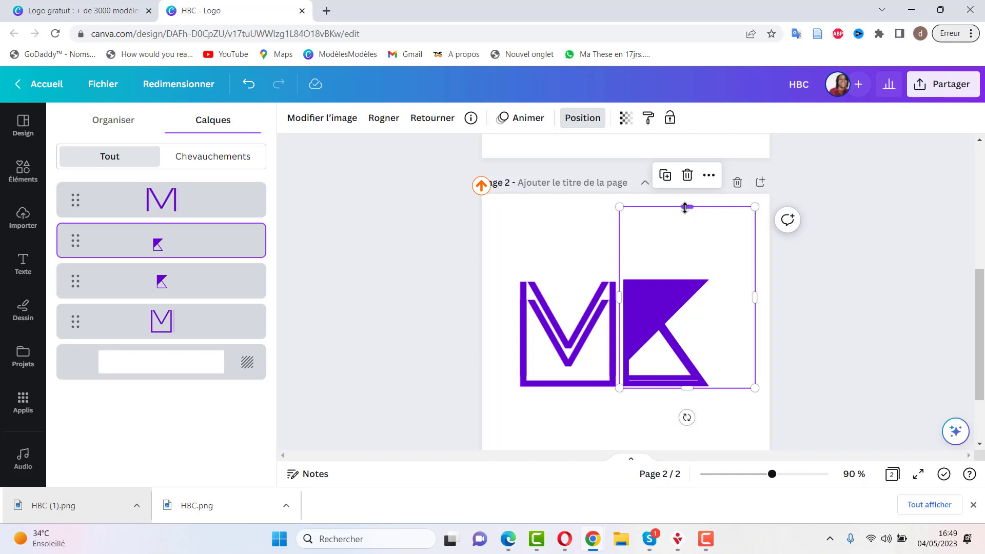
left_click_drag(687, 207, 683, 277)
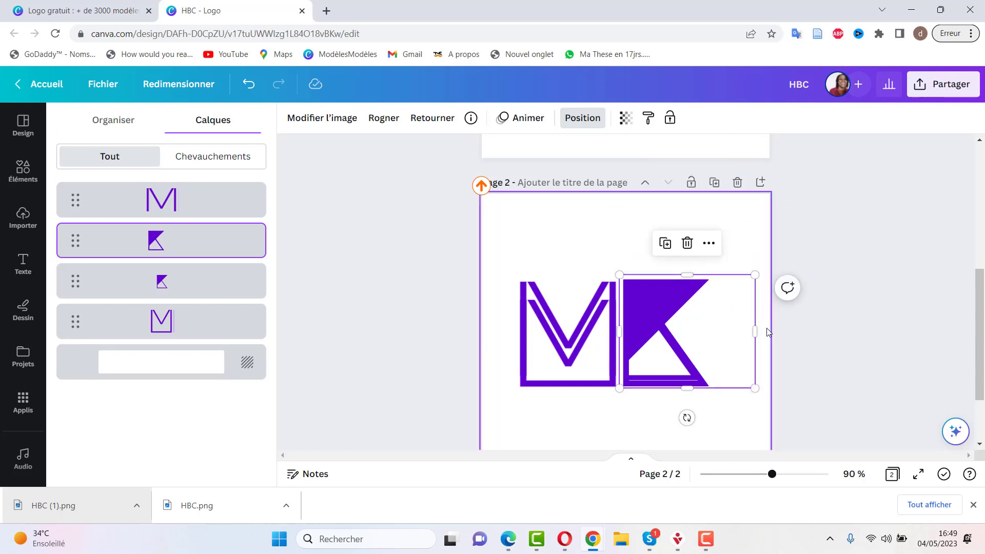
left_click_drag(755, 332, 715, 334)
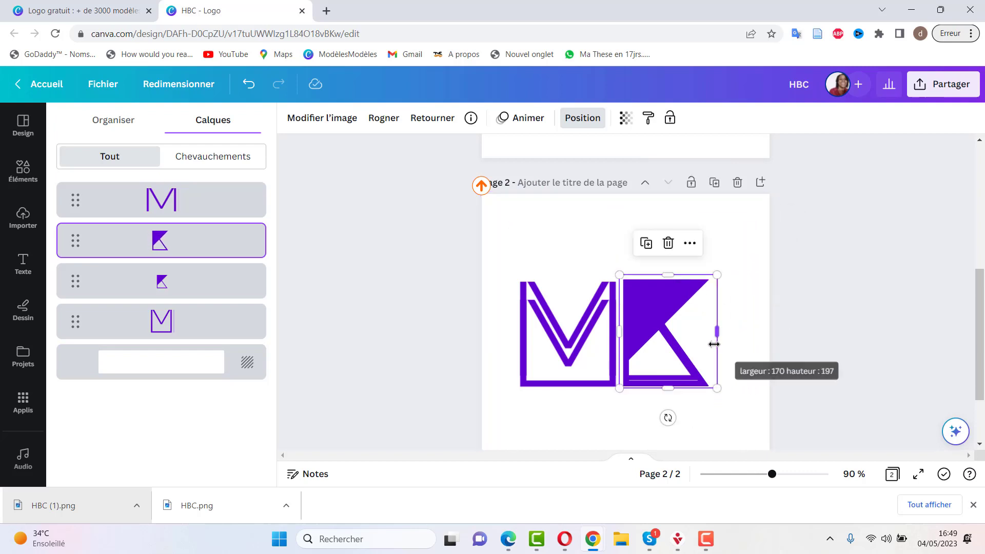
left_click_drag(717, 274, 725, 265)
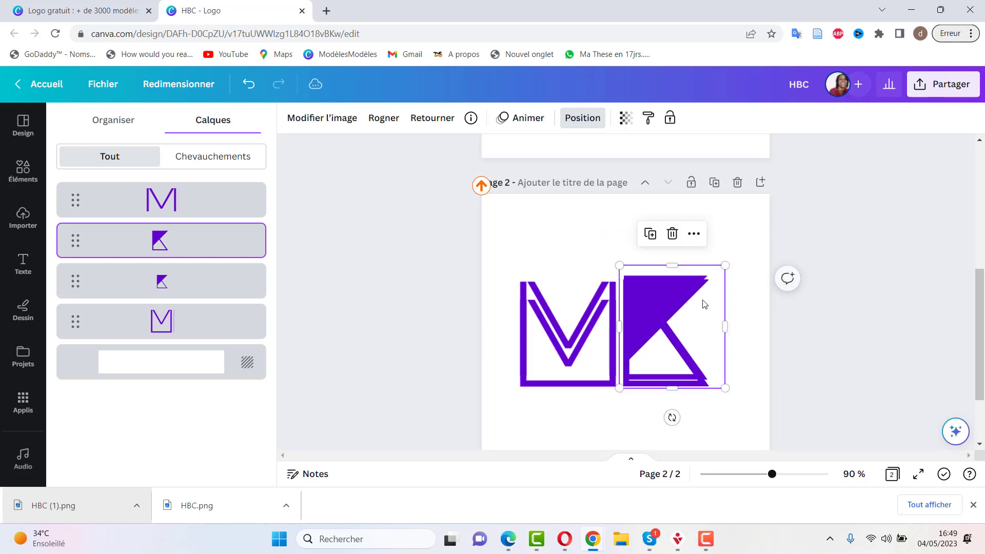
left_click_drag(665, 303, 664, 304)
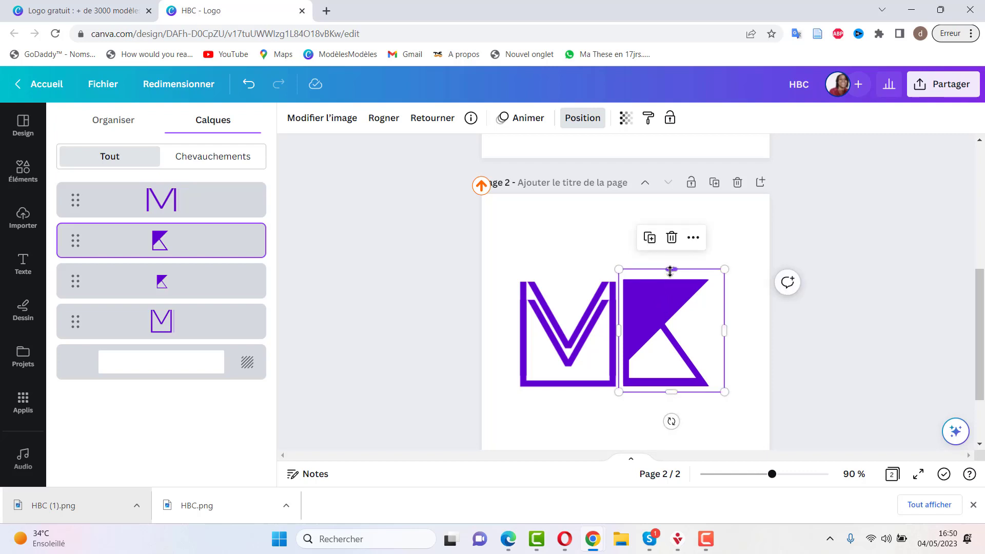
- Crop the K copy to its lower diagonal and base, and place it inside the K as an inner triangle
left_click_drag(670, 271, 667, 337)
left_click_drag(619, 360, 652, 361)
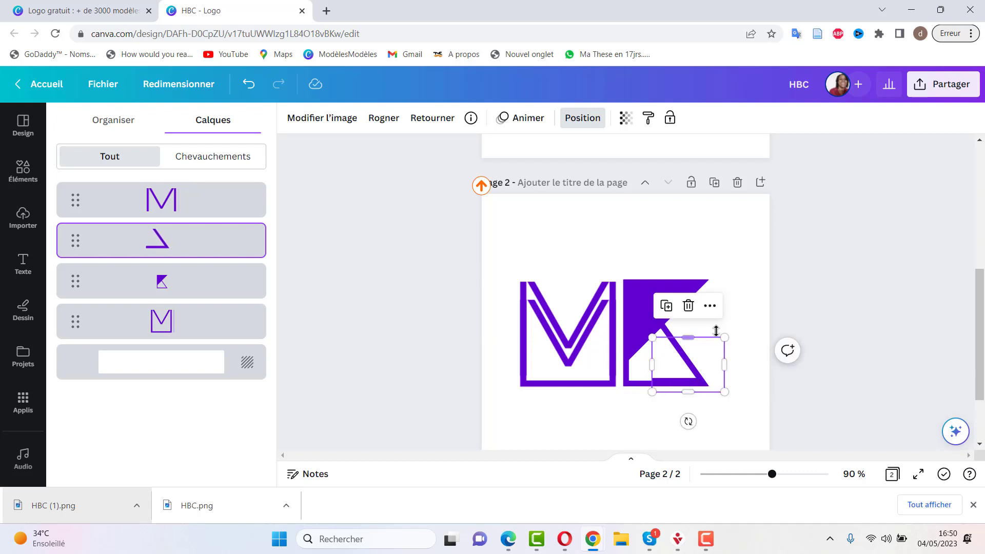
left_click(731, 317)
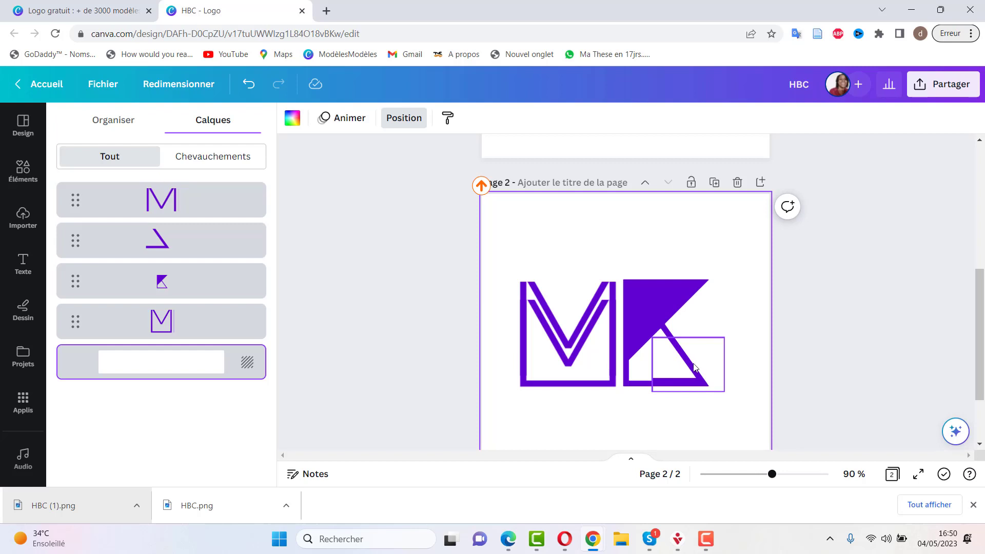
left_click_drag(694, 368, 667, 354)
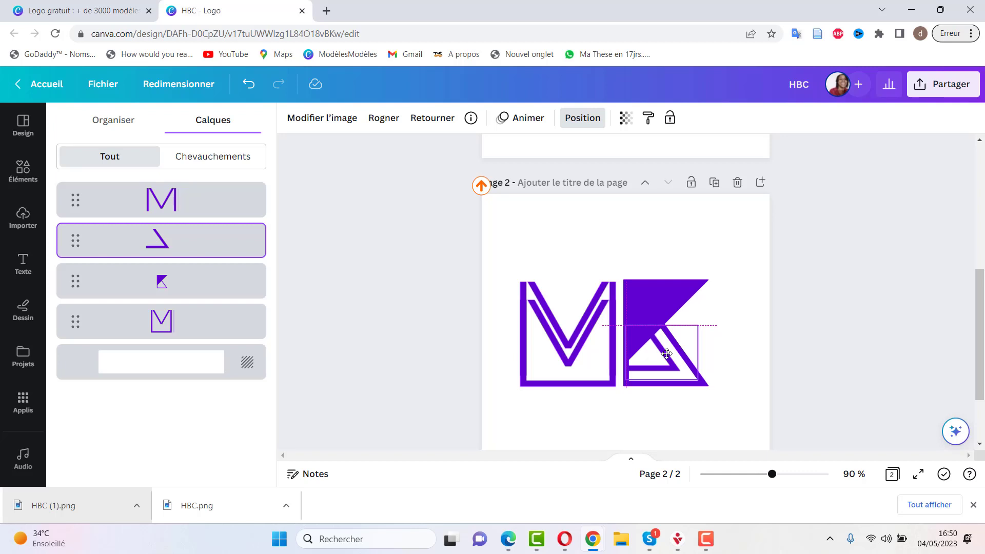
left_click_drag(667, 354, 667, 354)
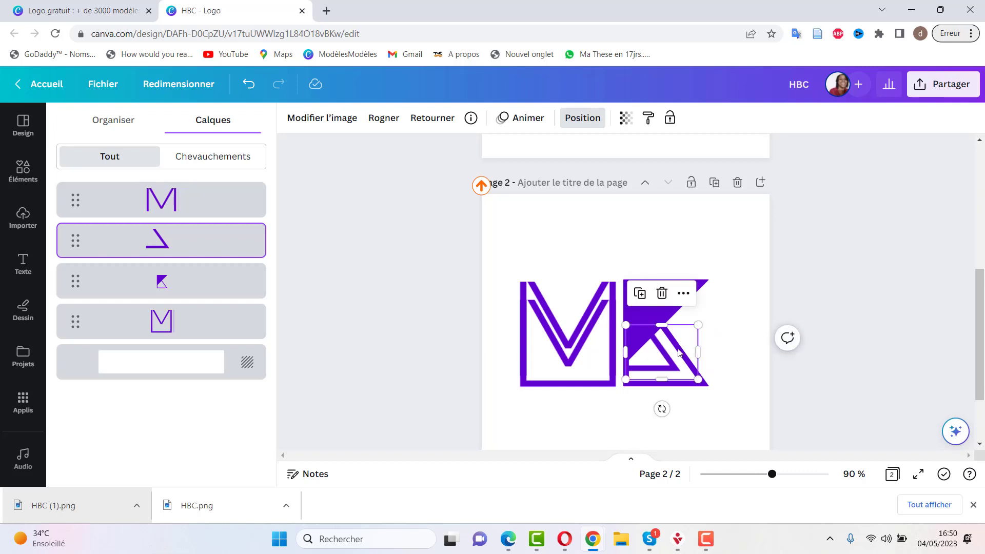
left_click(750, 323)
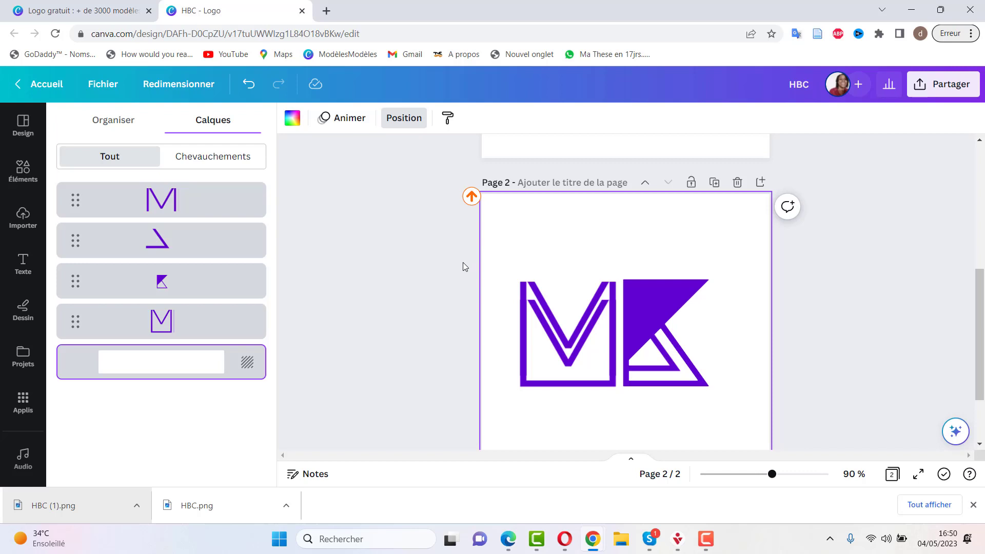
- Scale all the MK letter layers down together to about 304 wide by 271 high
left_click_drag(463, 262, 770, 353)
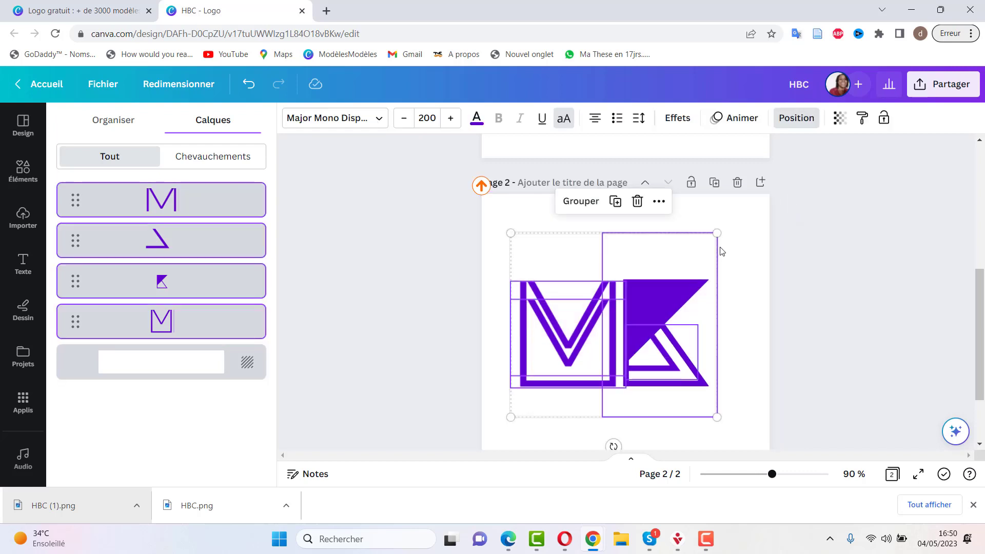
left_click_drag(717, 233, 686, 260)
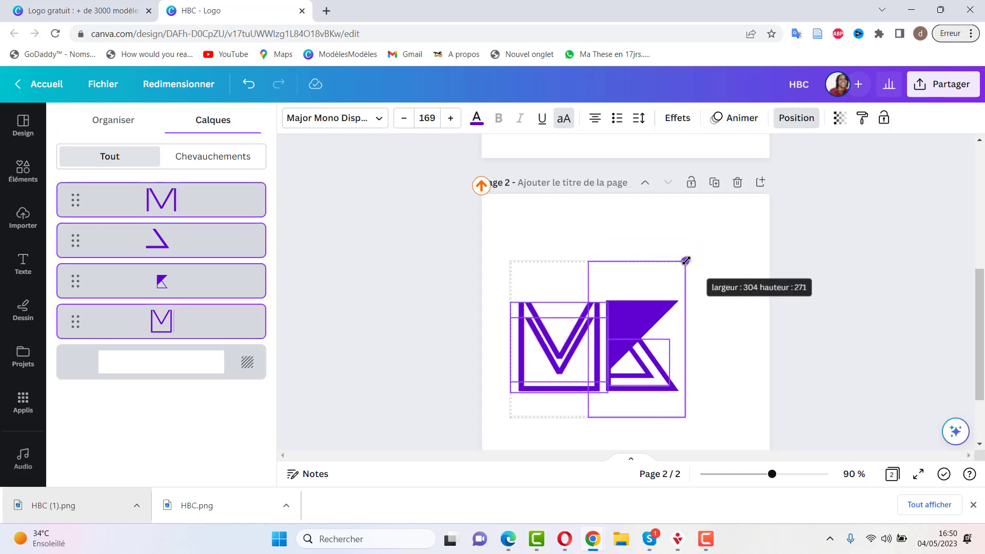
left_click(390, 270)
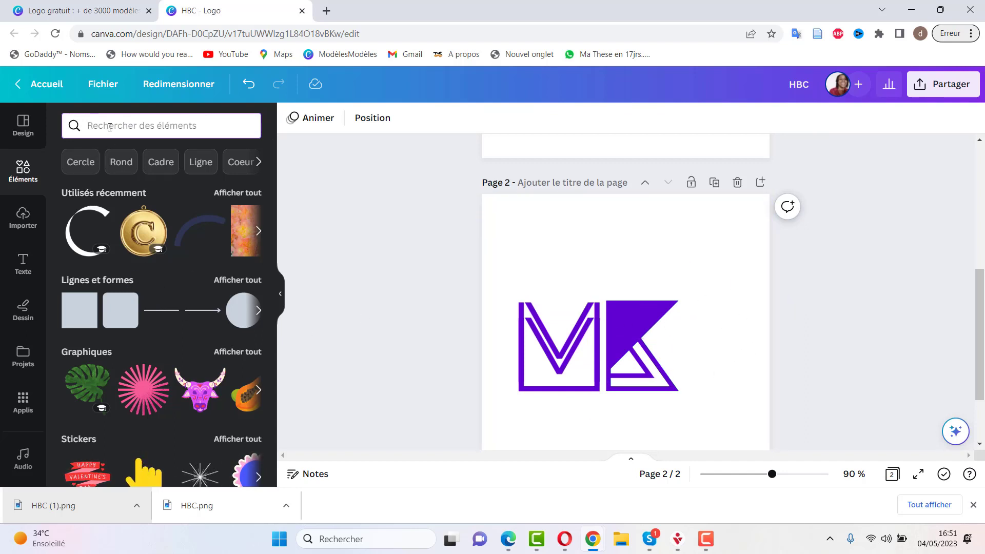
- Search the graphic elements for "c" and add the thin crescent-shaped C to page 2
type("c")
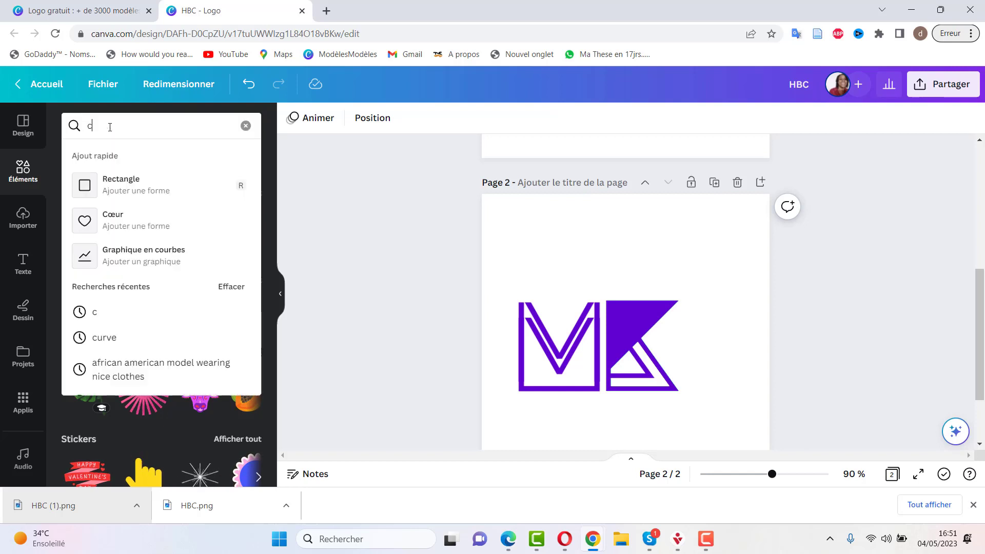
key("Return")
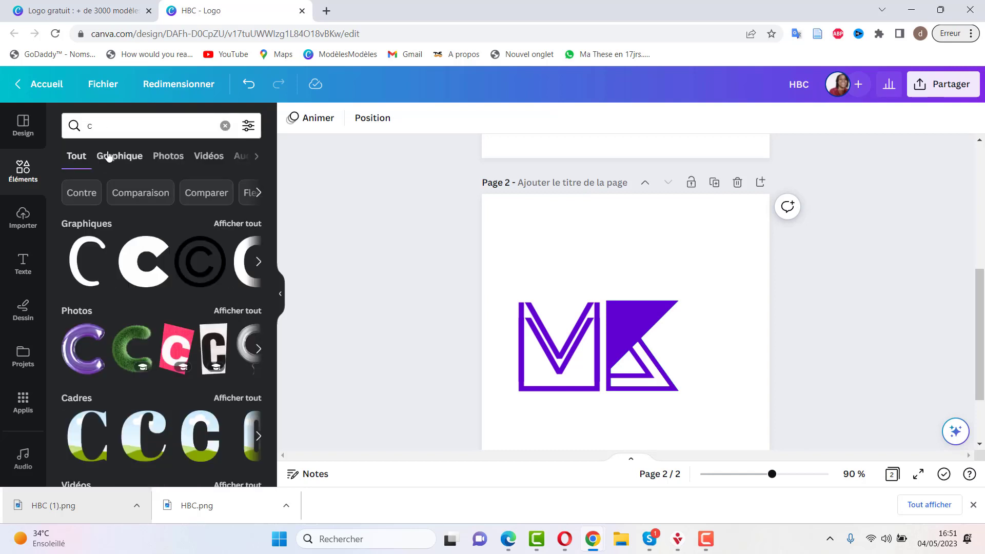
left_click(108, 156)
scroll(114, 242, "down", 5)
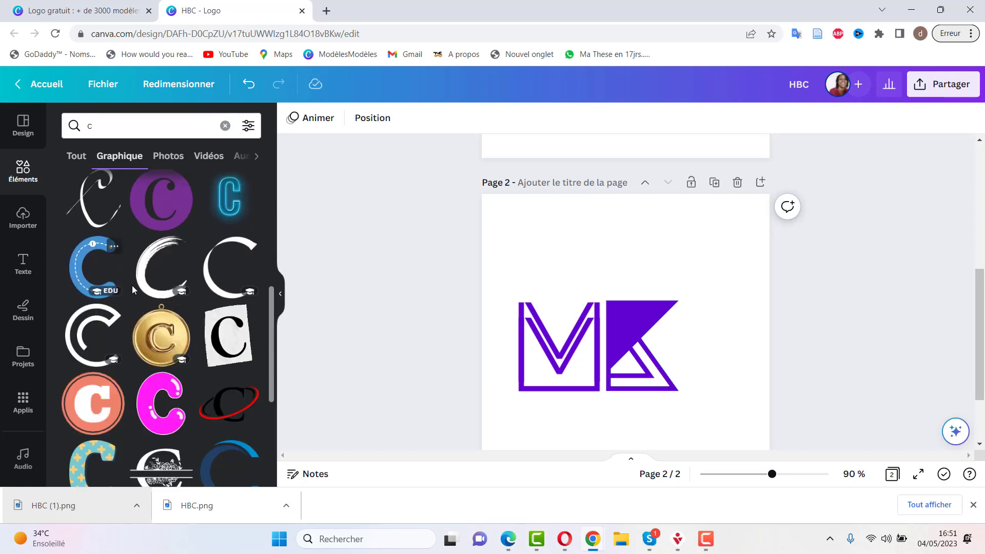
scroll(141, 290, "down", 1)
scroll(142, 290, "down", 5)
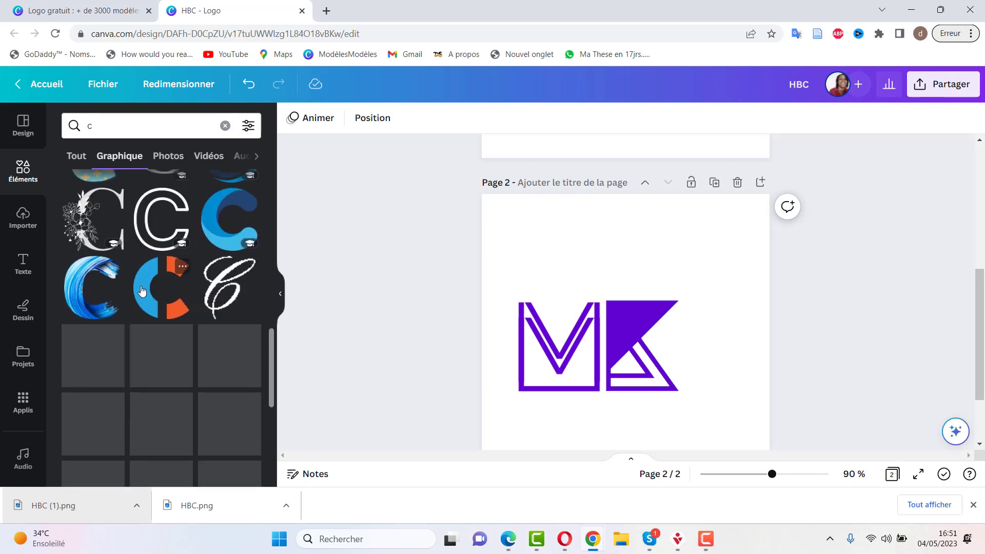
scroll(142, 290, "up", 5)
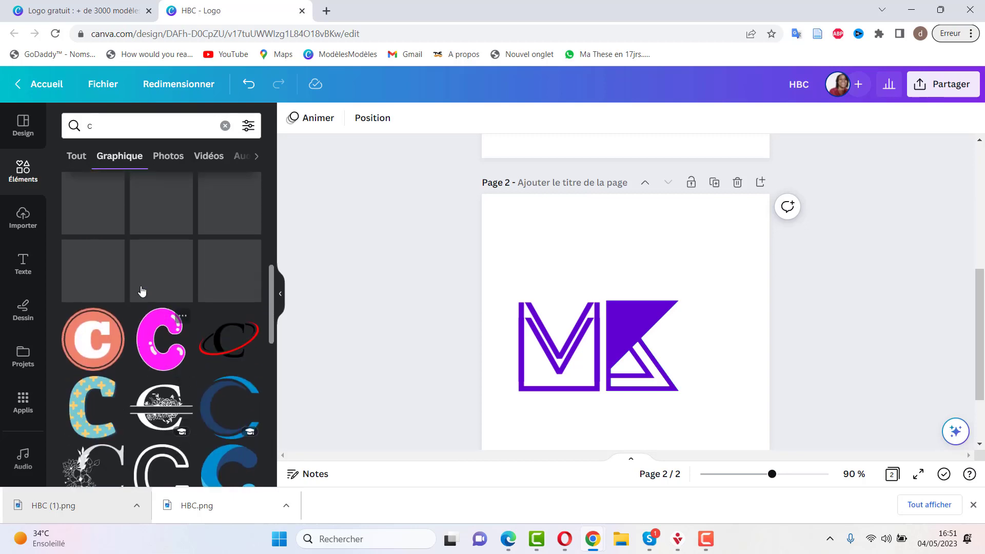
scroll(141, 290, "up", 1)
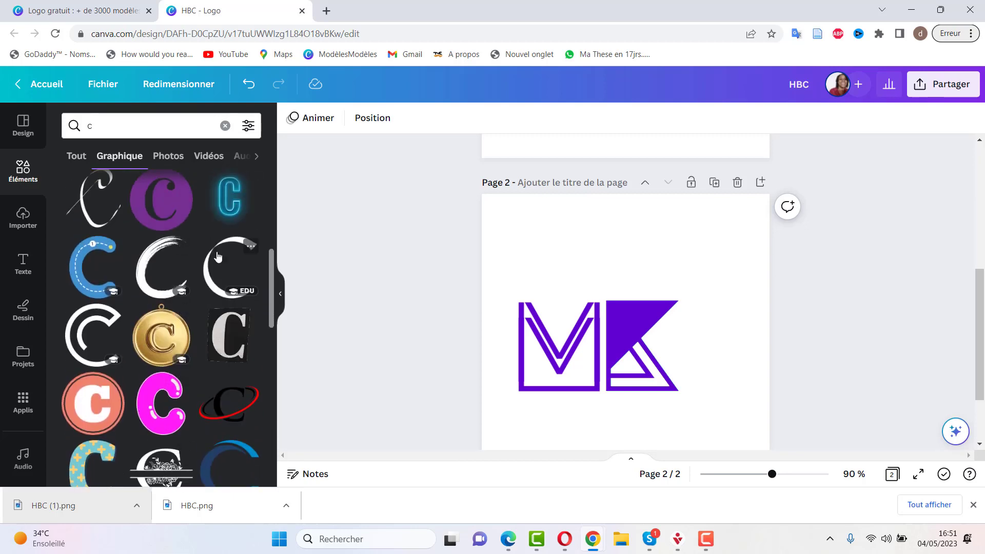
left_click(218, 256)
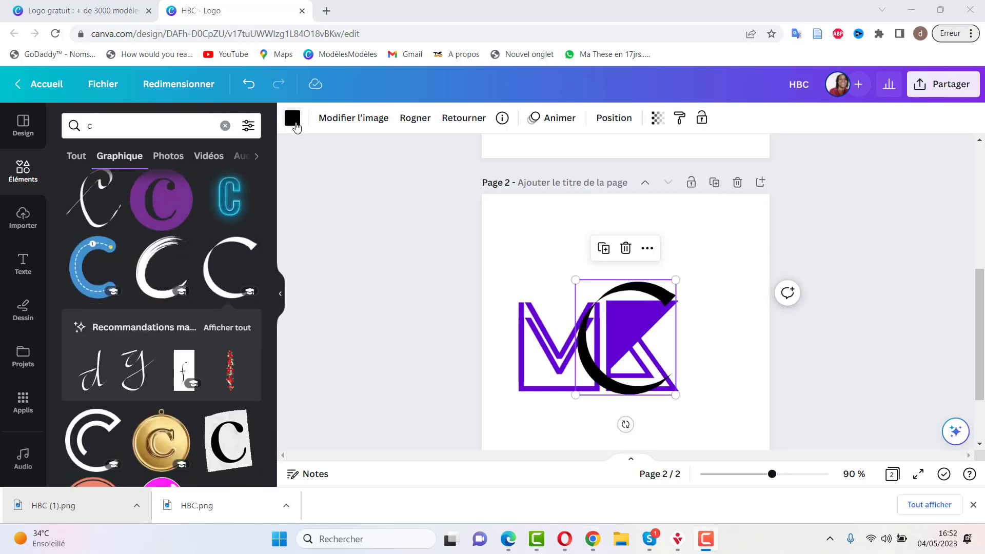
- Recolour the C graphic with #858300
left_click(295, 123)
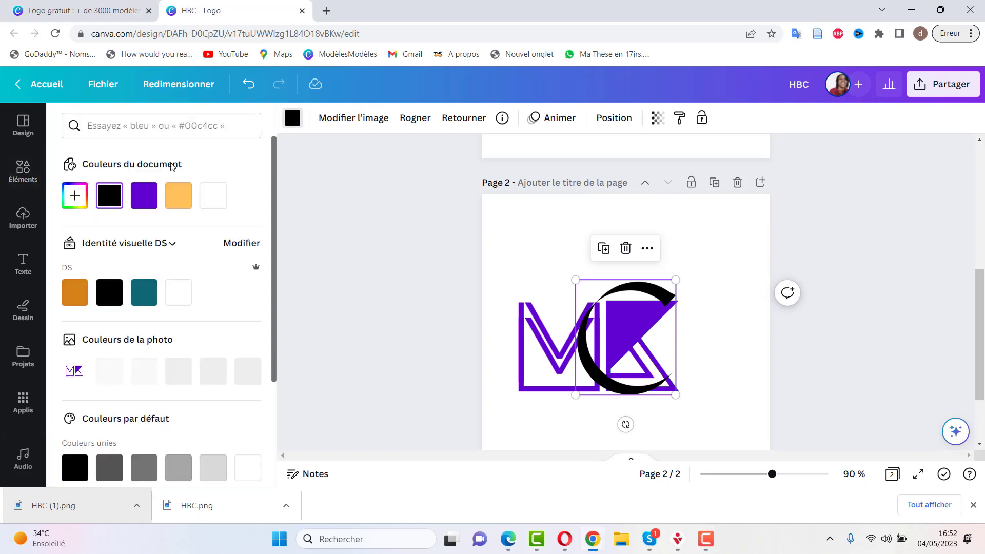
left_click(157, 131)
type("#858300")
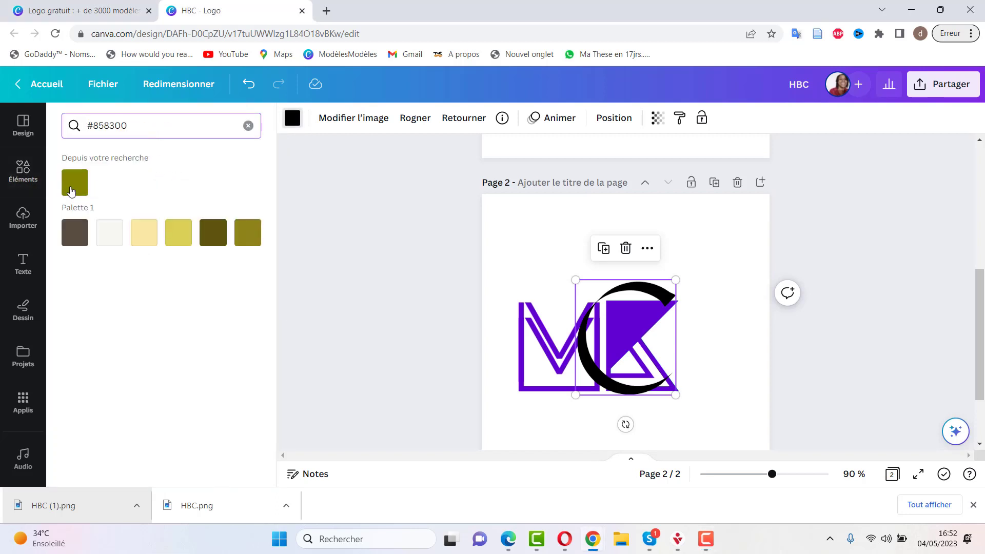
left_click(75, 184)
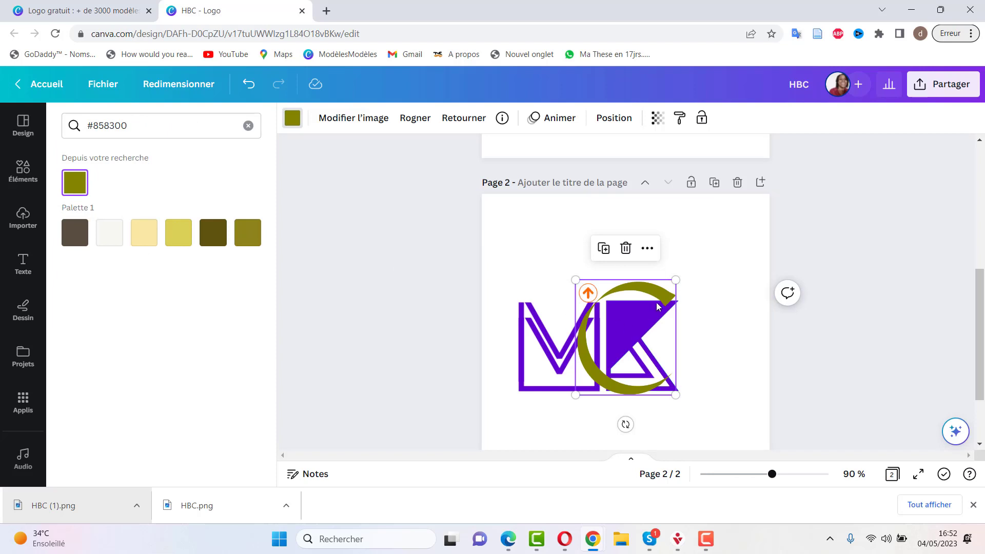
- Place the C directly to the right of the K and resize it to match the K's height
left_click_drag(645, 294, 760, 300)
left_click_drag(755, 400, 752, 392)
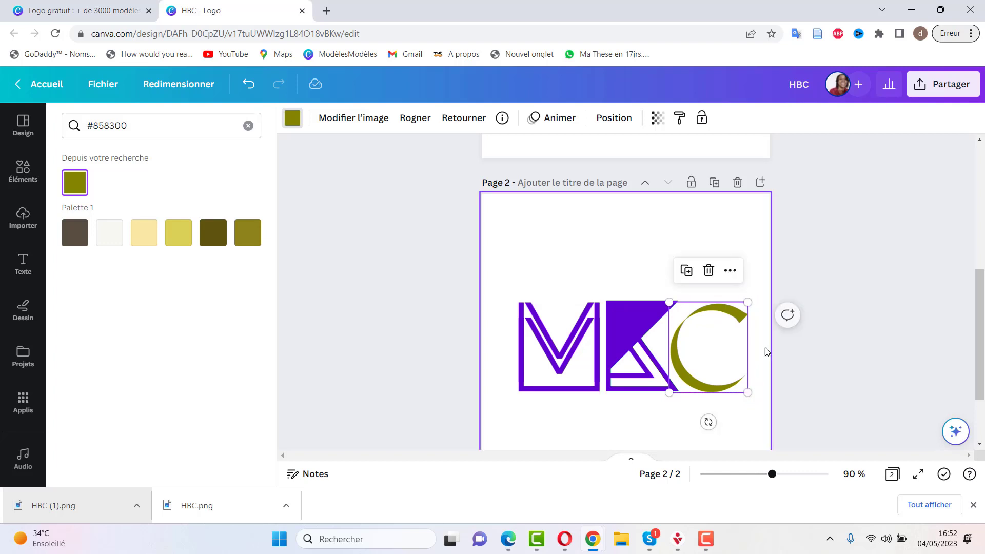
left_click_drag(748, 301, 751, 298)
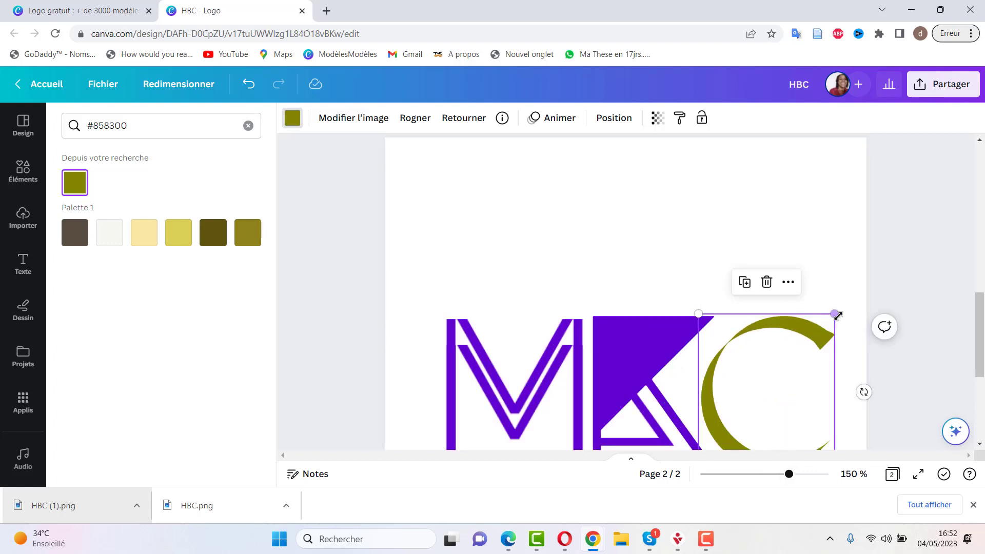
left_click_drag(836, 314, 833, 317)
scroll(833, 328, "down", 3)
left_click_drag(833, 278, 835, 277)
scroll(835, 277, "up", 3)
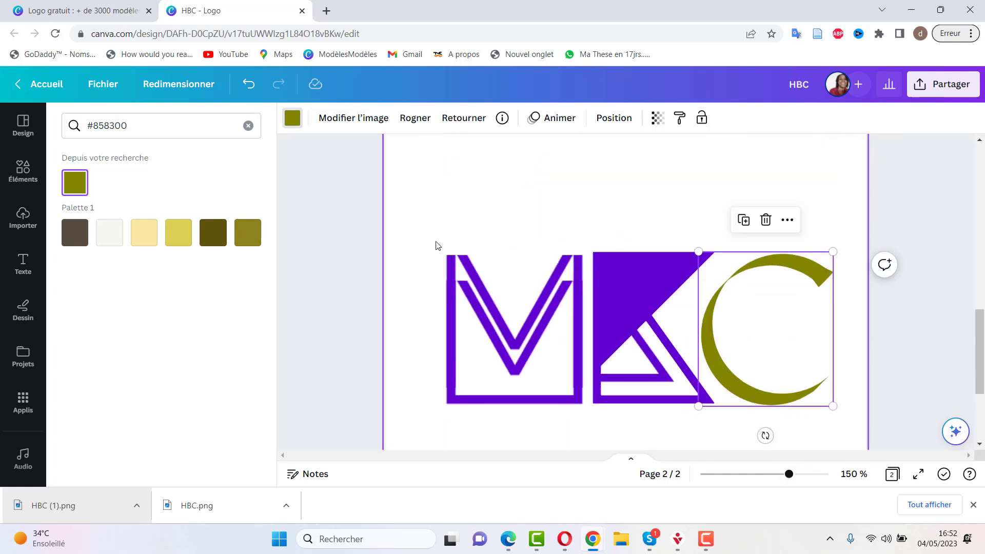
- Enlarge both M layers together slightly so the M lines up with the K's height
left_click_drag(421, 231, 513, 333)
left_click_drag(430, 254, 429, 254)
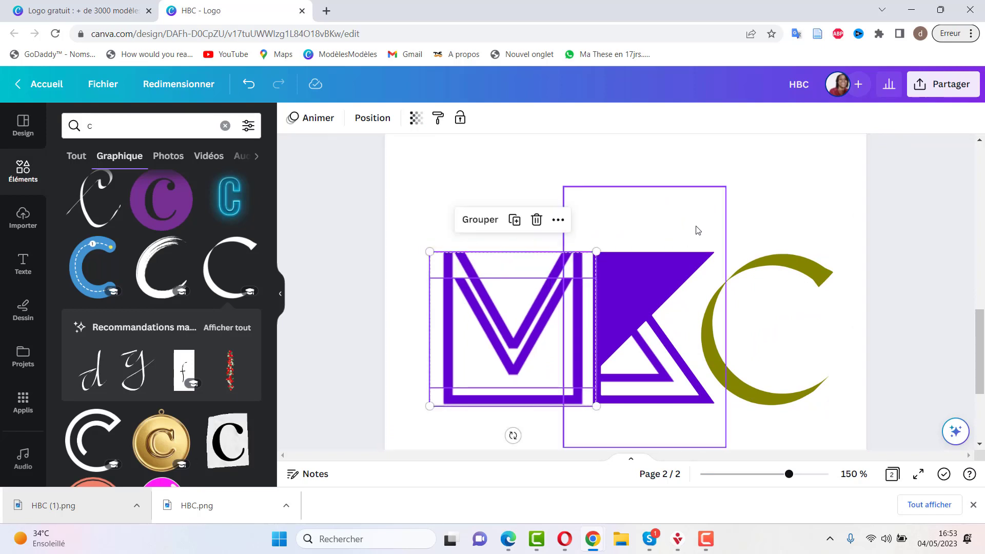
left_click(752, 172)
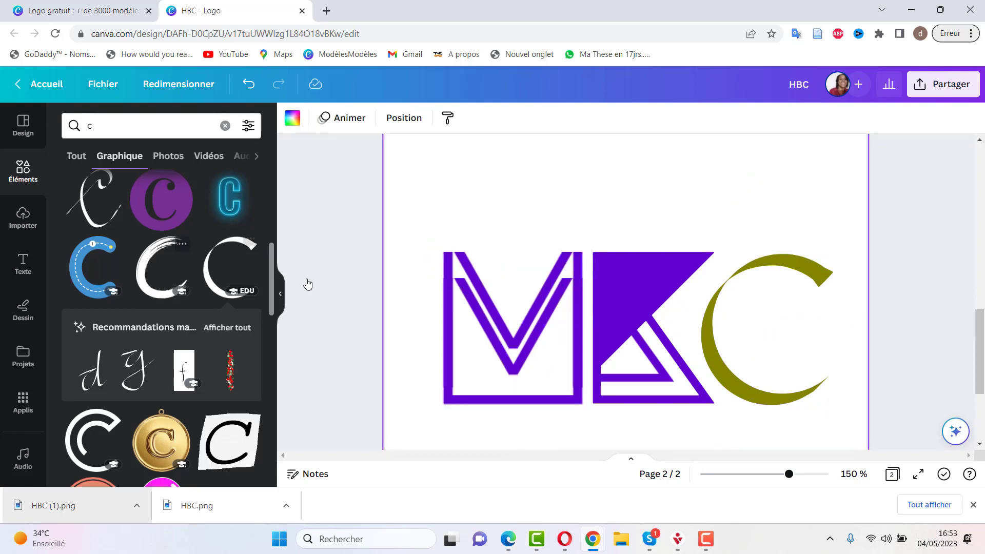
- Group the M, K and C letters on page 2 into one object
scroll(445, 300, "down", 3)
scroll(446, 297, "up", 2)
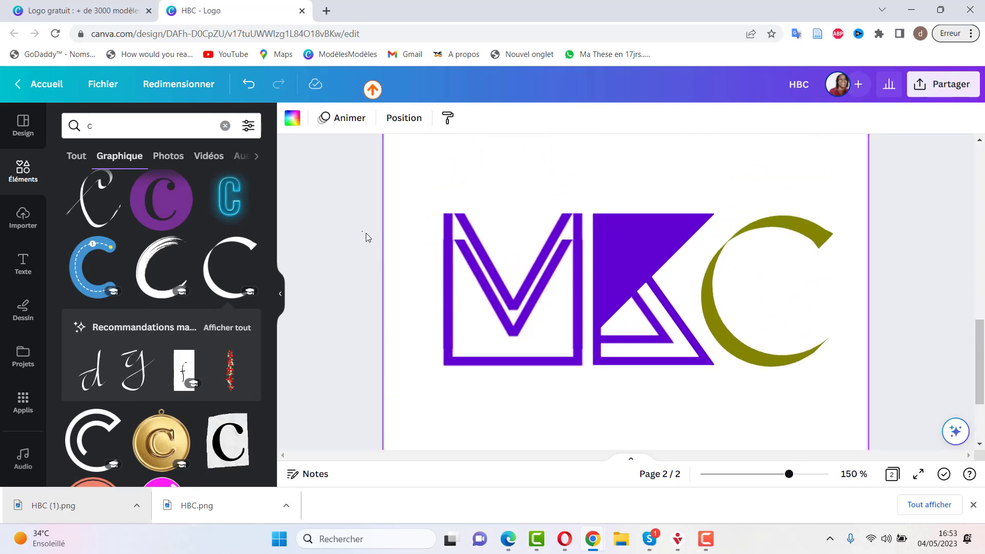
left_click_drag(363, 232, 834, 315)
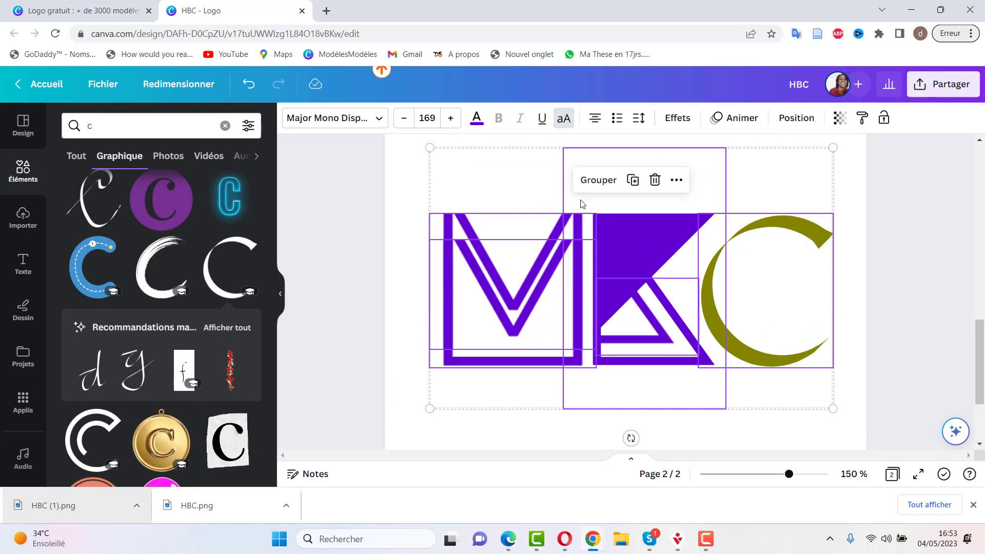
left_click(594, 180)
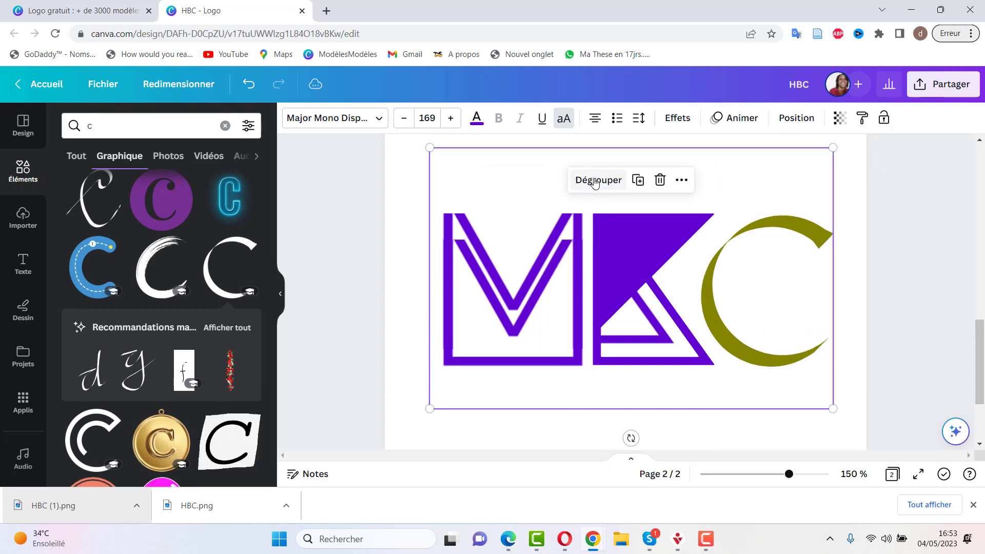
- Select the M, K and C as separate elements and tidy up their arrangement so they are evenly spaced
left_click_drag(357, 253, 820, 290)
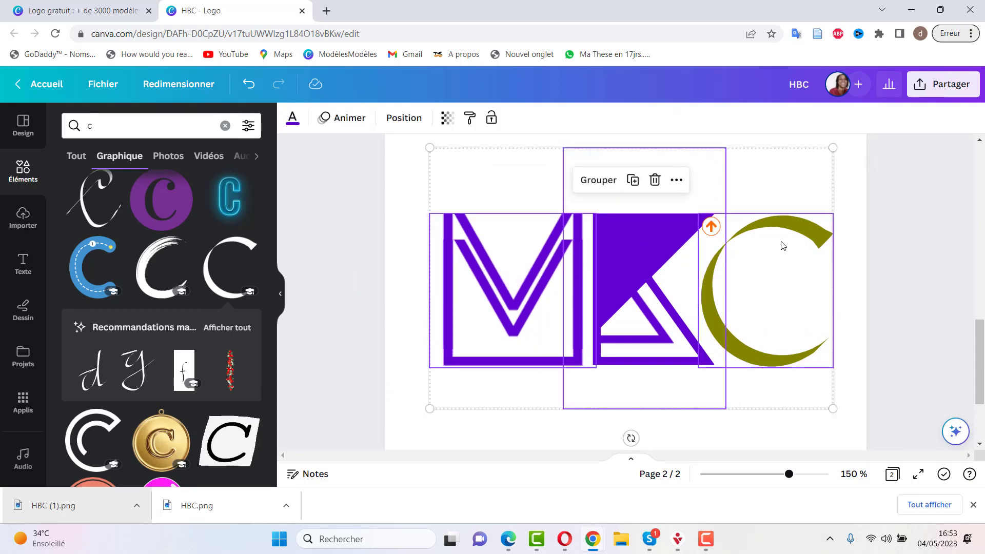
left_click(410, 119)
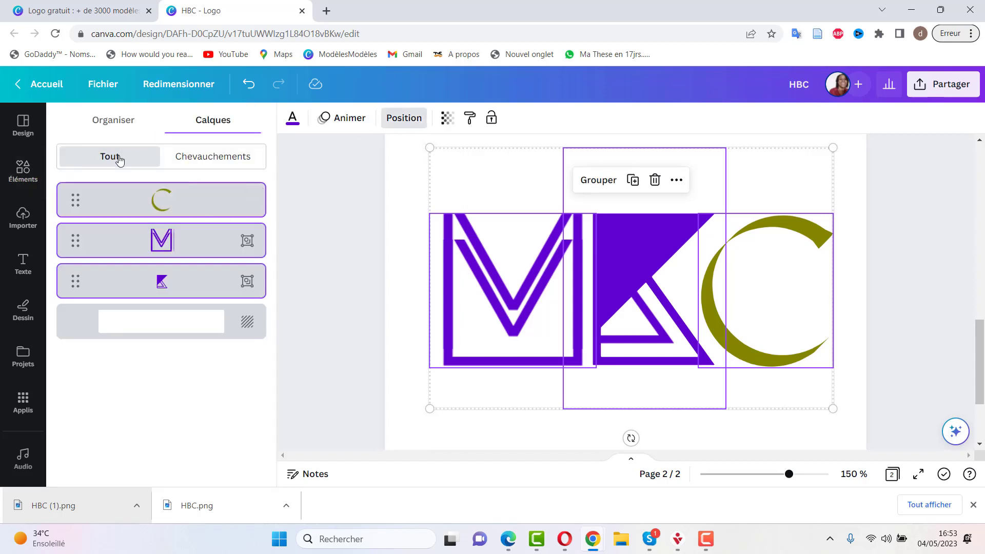
left_click(110, 122)
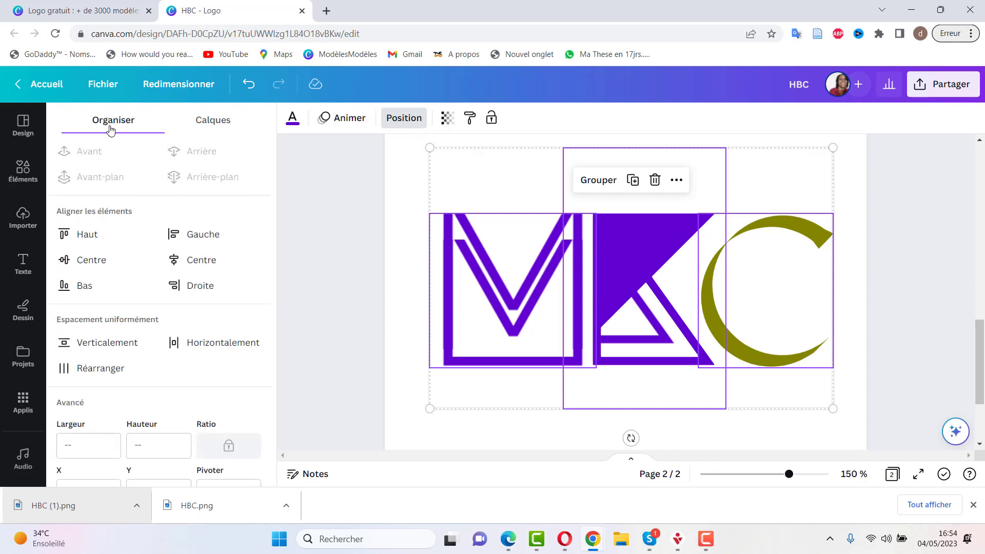
left_click(93, 372)
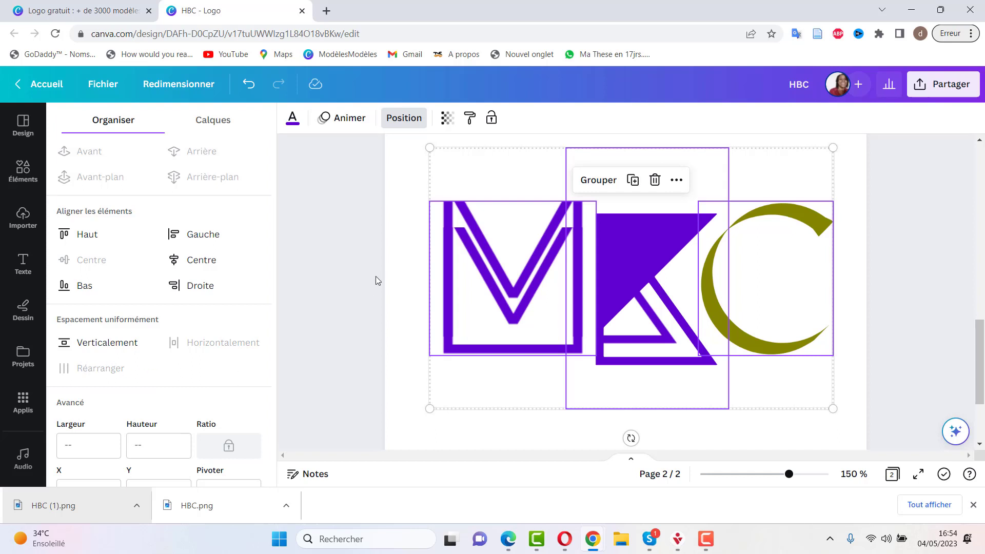
left_click(358, 267)
left_click(358, 267)
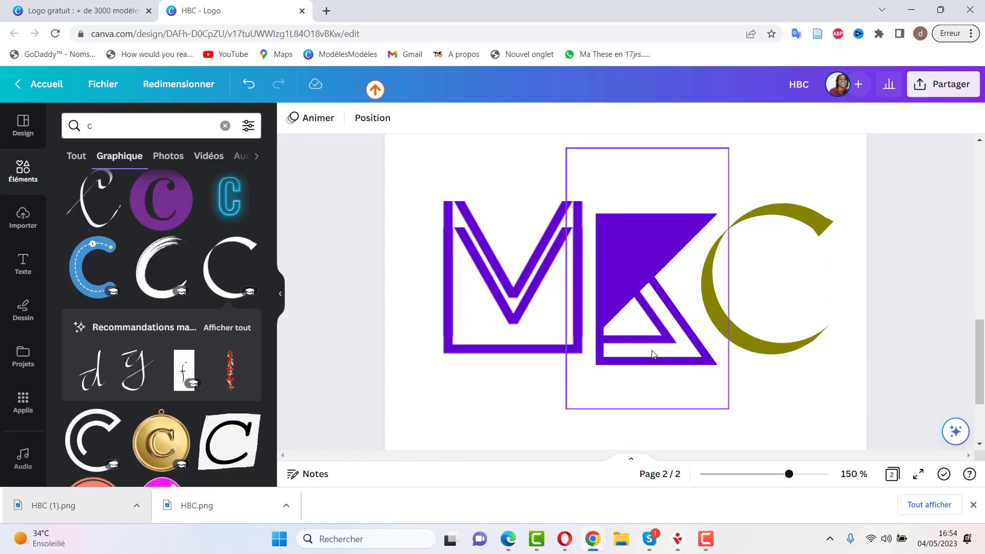
- Move the K up slightly so it lines up with the M and the C
left_click_drag(647, 342, 645, 331)
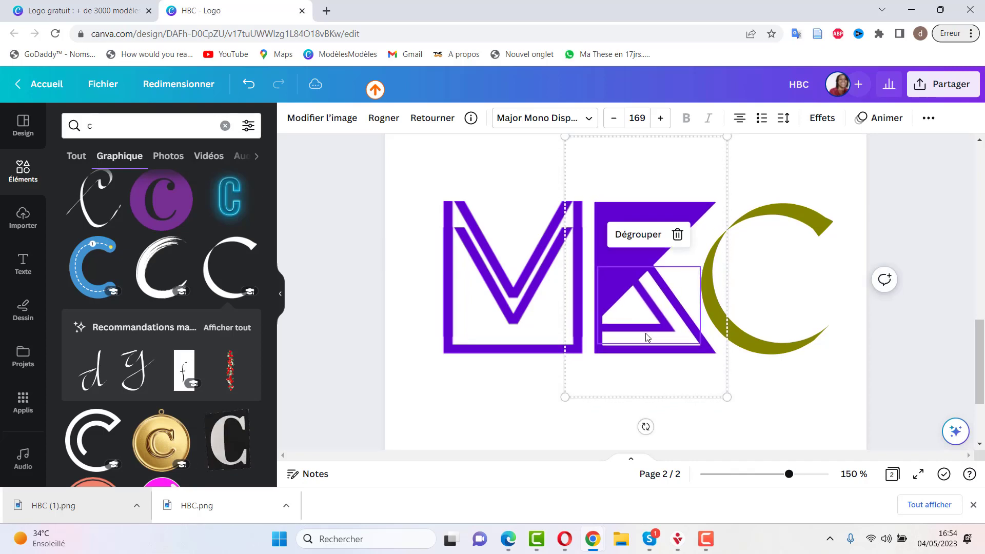
left_click(381, 359)
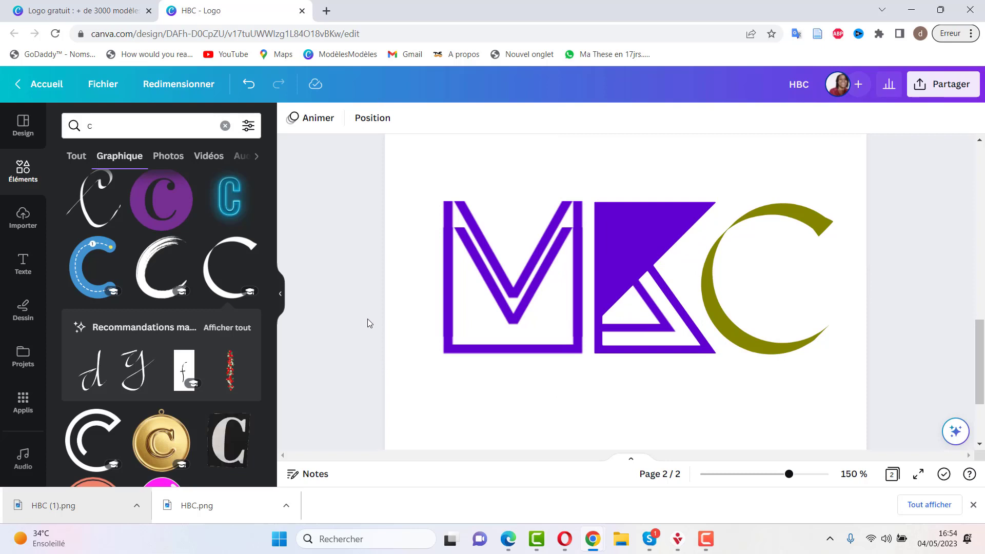
left_click_drag(368, 319, 864, 314)
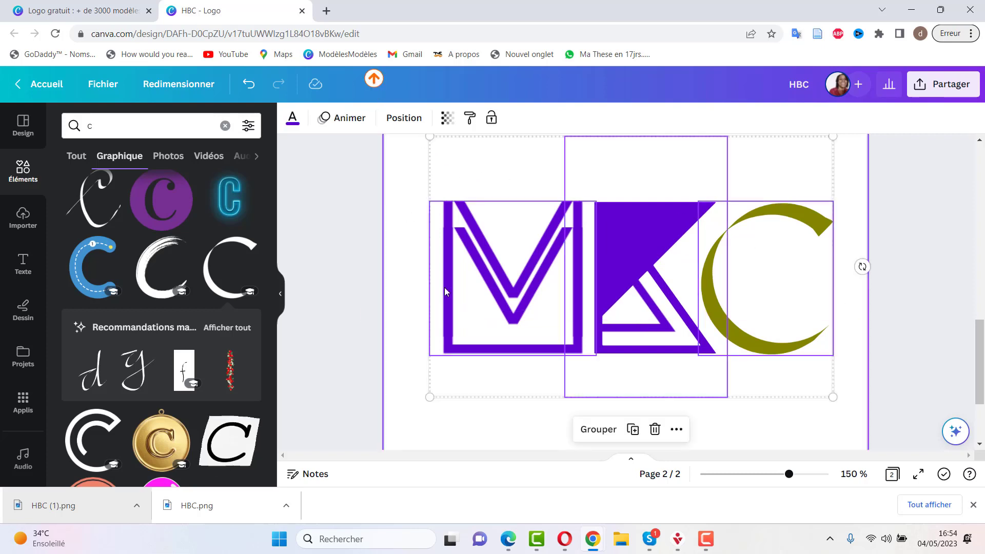
left_click(467, 436)
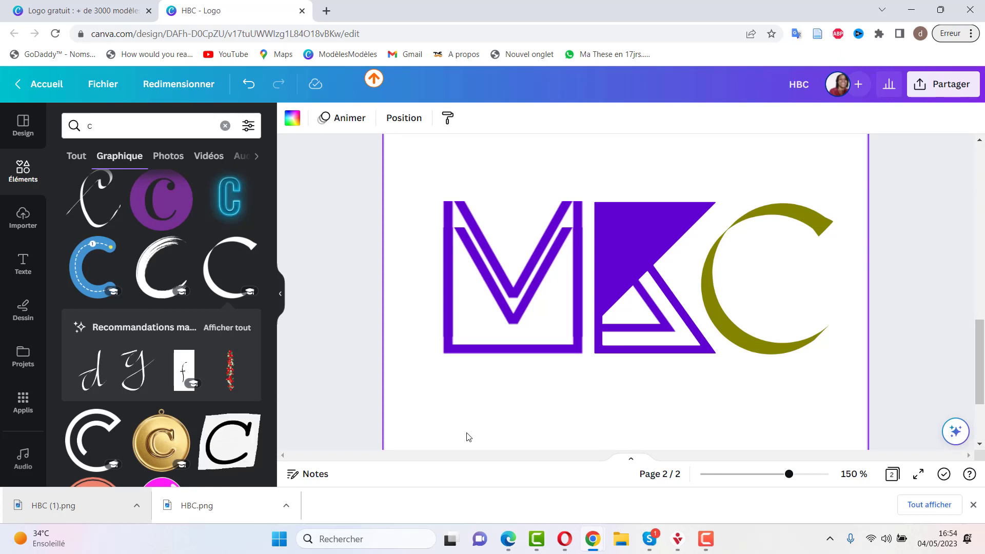
- Add the tagline "Sac Haut de Gamme" beneath the letters and enlarge it to font size 23 to span their width
key("t")
type("Sac")
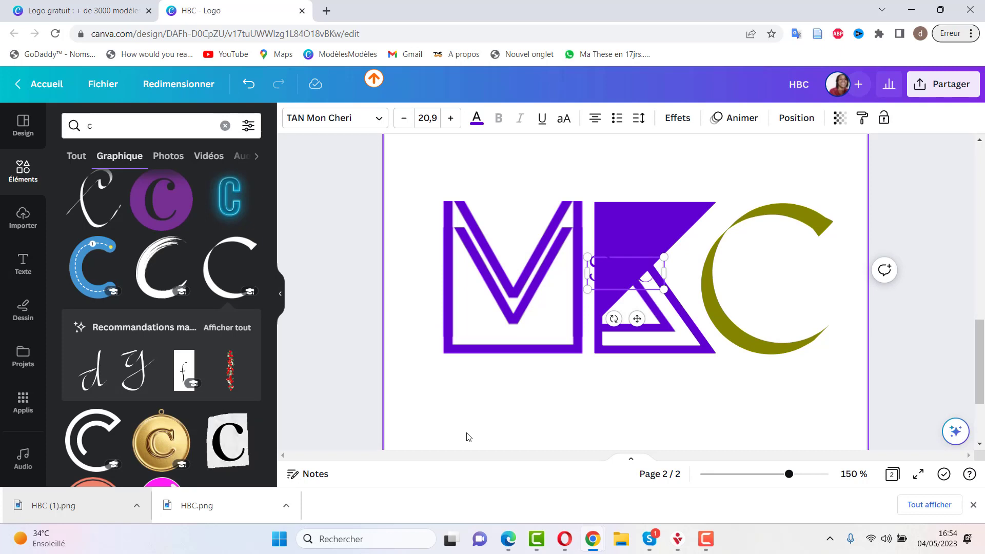
type(" haut de Gamme")
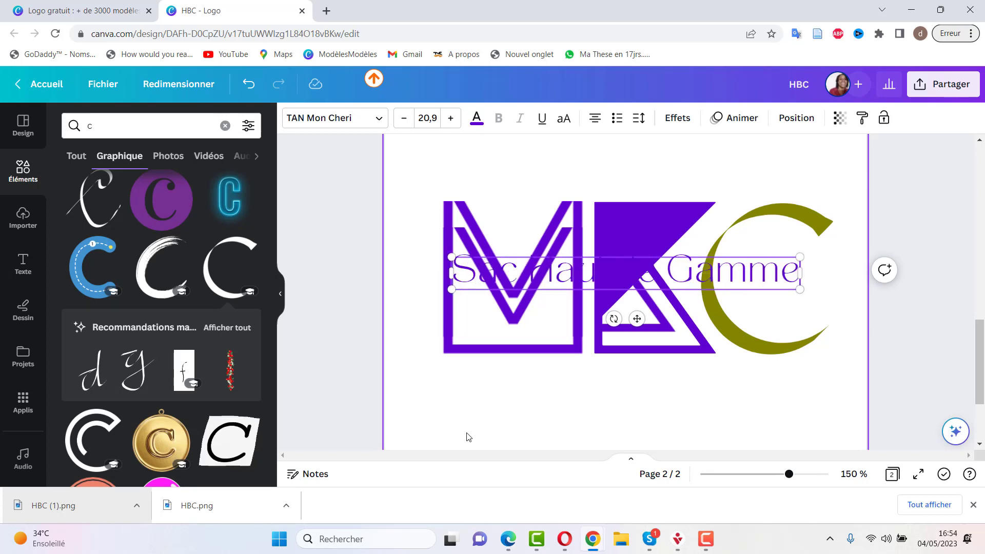
left_click_drag(637, 319, 637, 426)
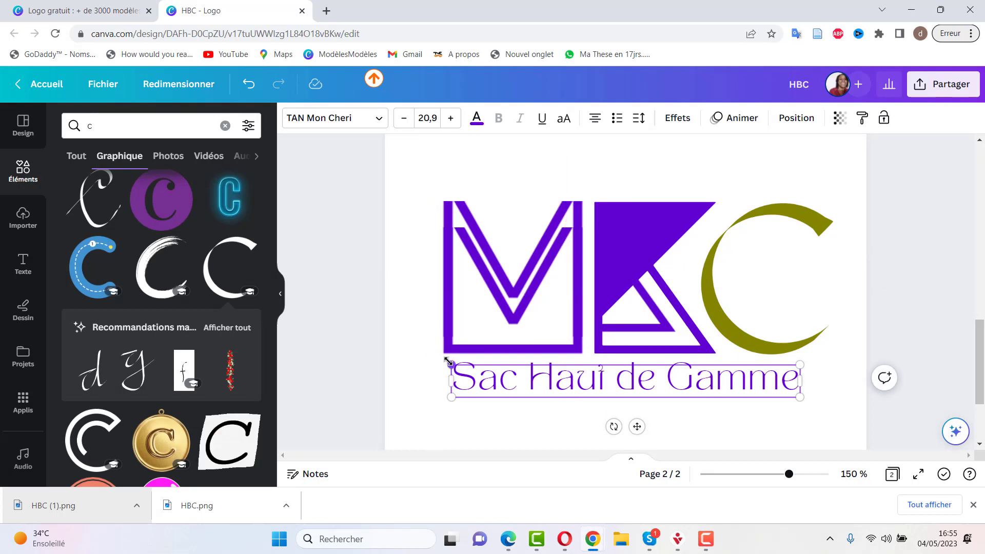
left_click_drag(448, 362, 439, 358)
left_click_drag(442, 357, 441, 358)
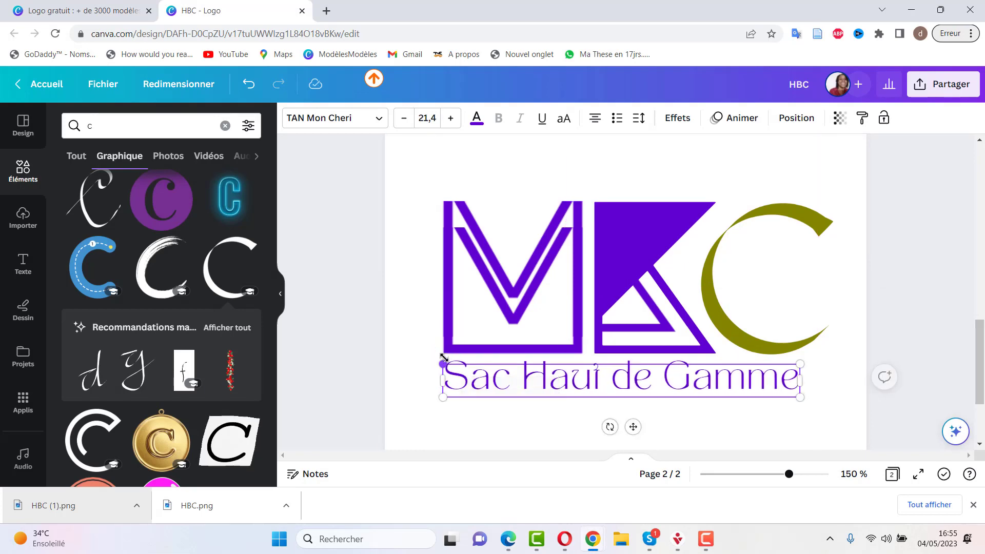
left_click_drag(800, 364, 826, 354)
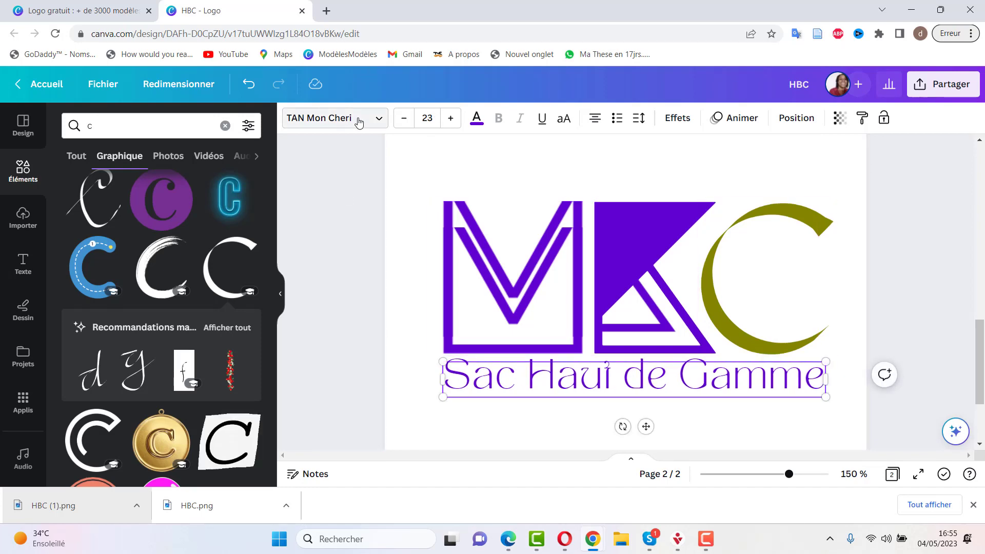
- Search the fonts for "open sauce" and set the tagline in Open Sauce SemiBold
left_click(377, 123)
left_click(151, 163)
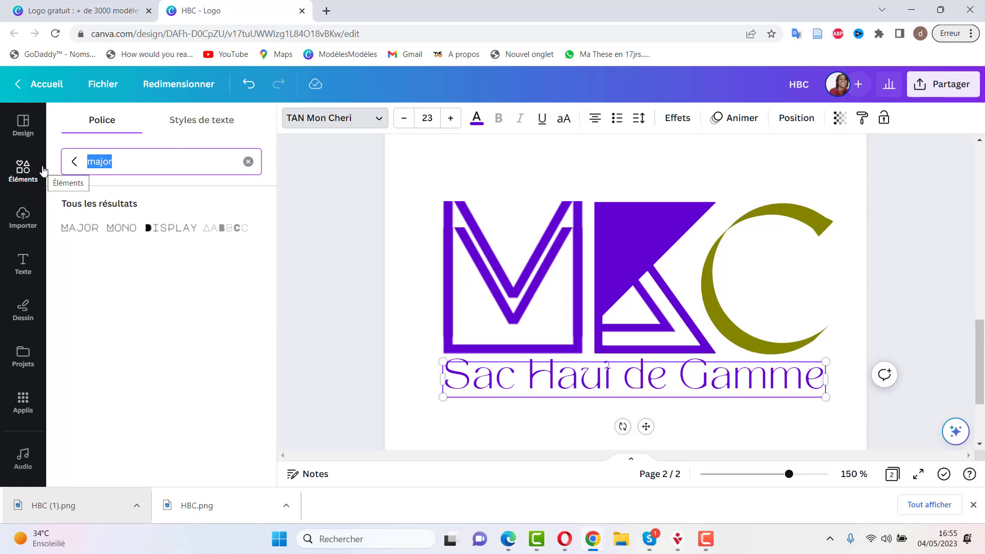
type("open sa")
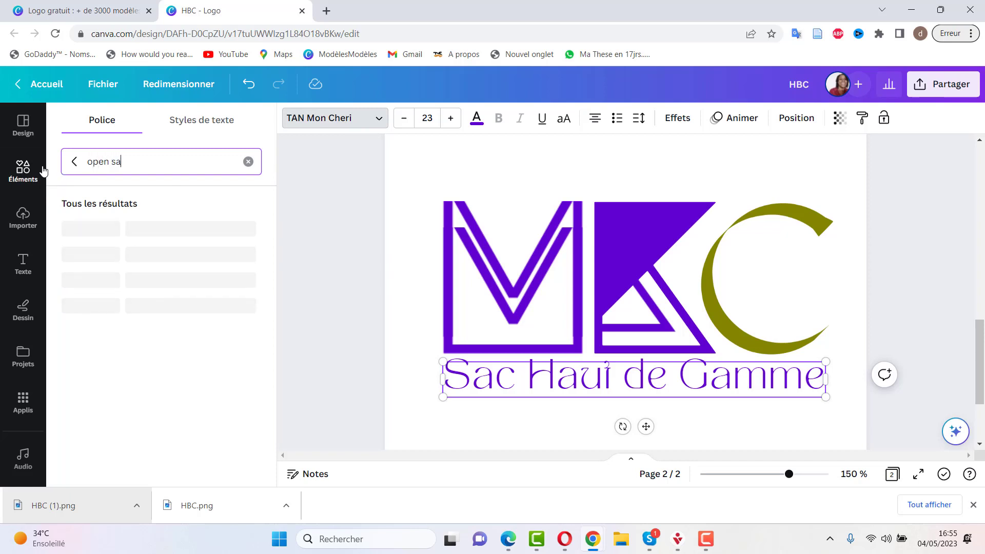
type("uce")
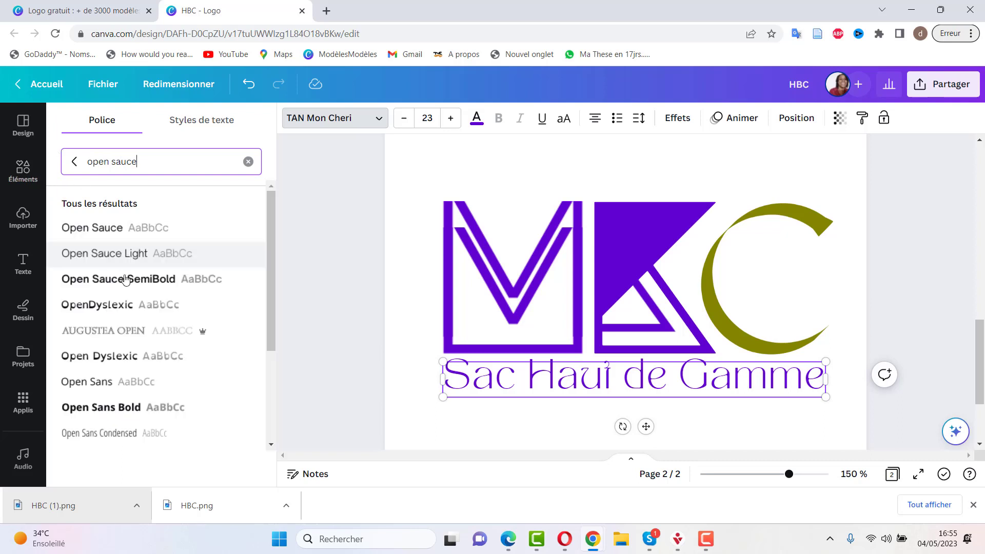
left_click(129, 280)
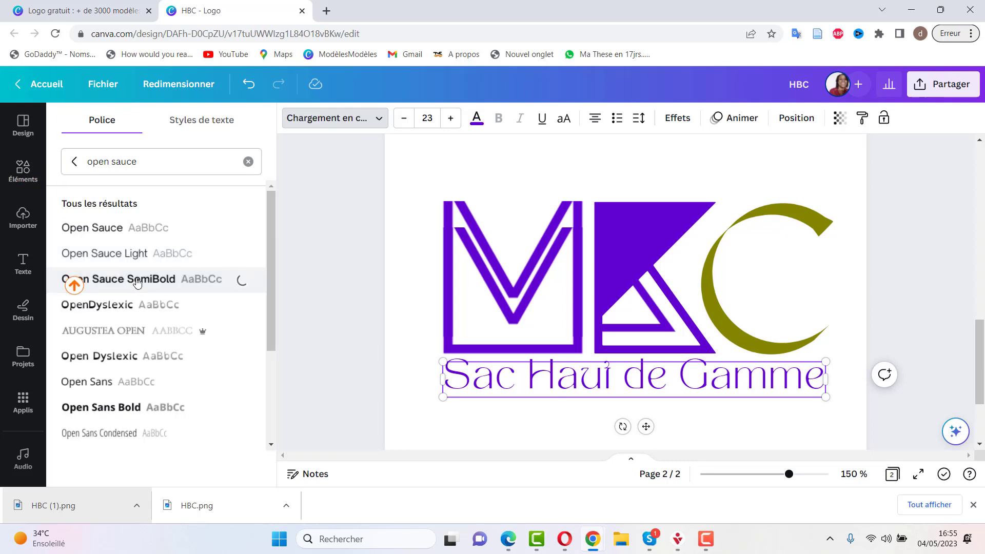
- Recolour the tagline black from the document colours
left_click(478, 123)
left_click(248, 126)
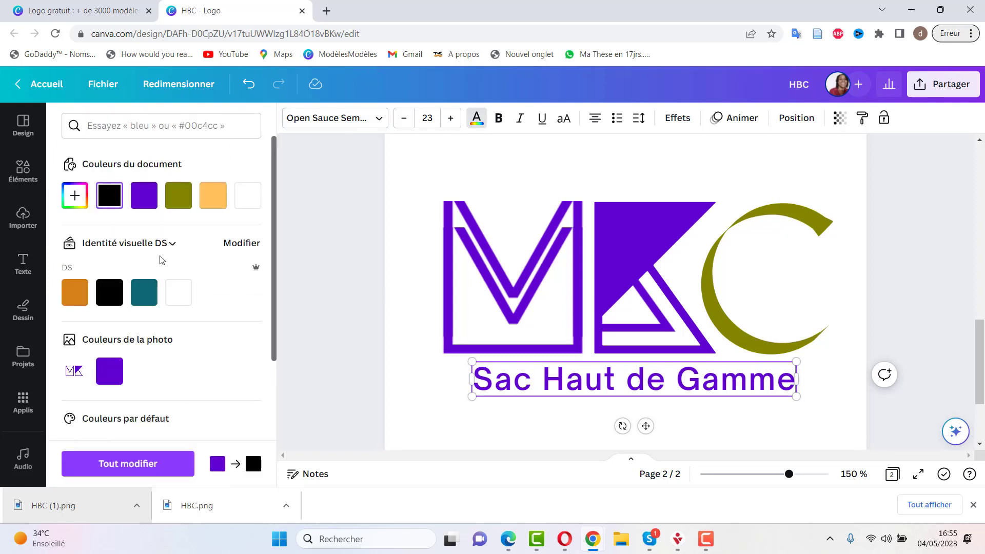
left_click(106, 198)
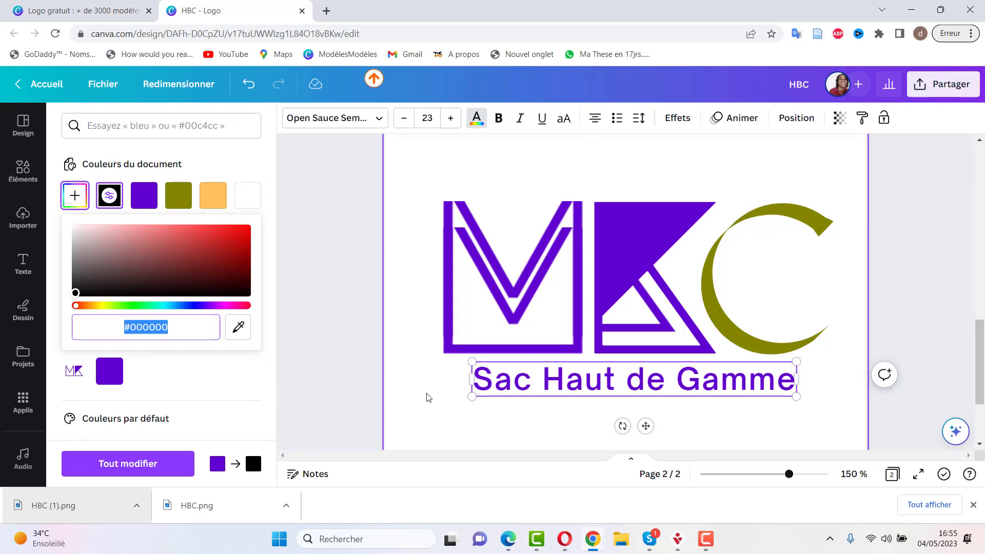
left_click(428, 398)
left_click(479, 381)
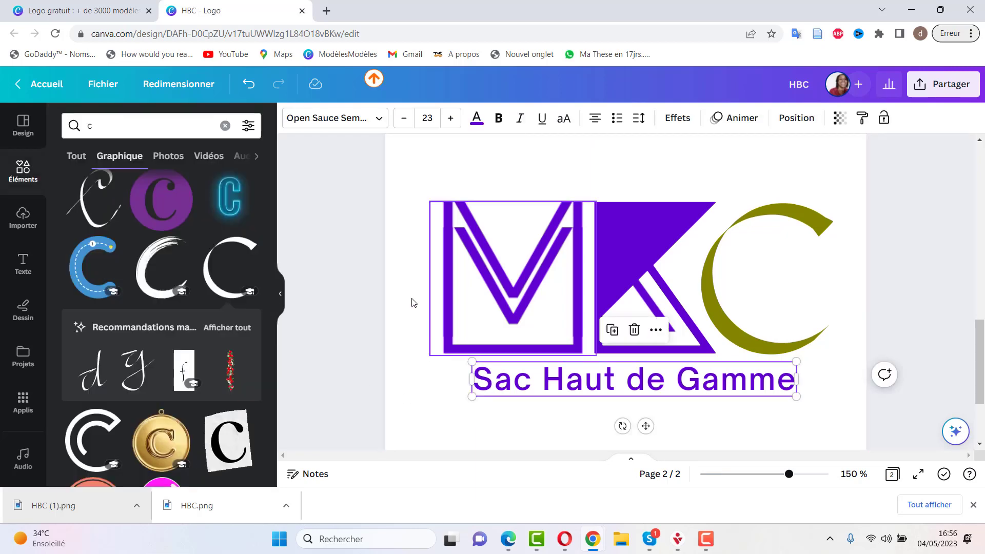
left_click(478, 117)
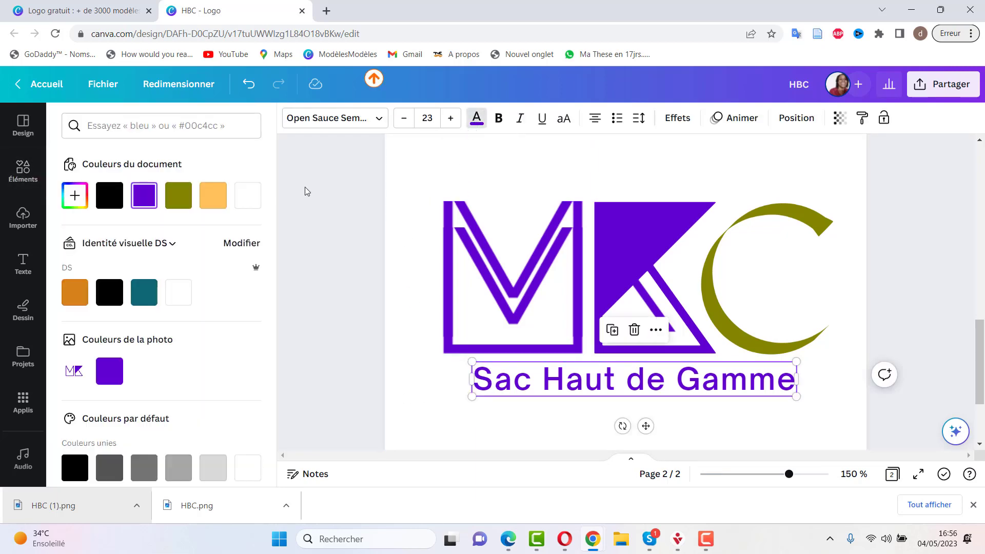
left_click(110, 195)
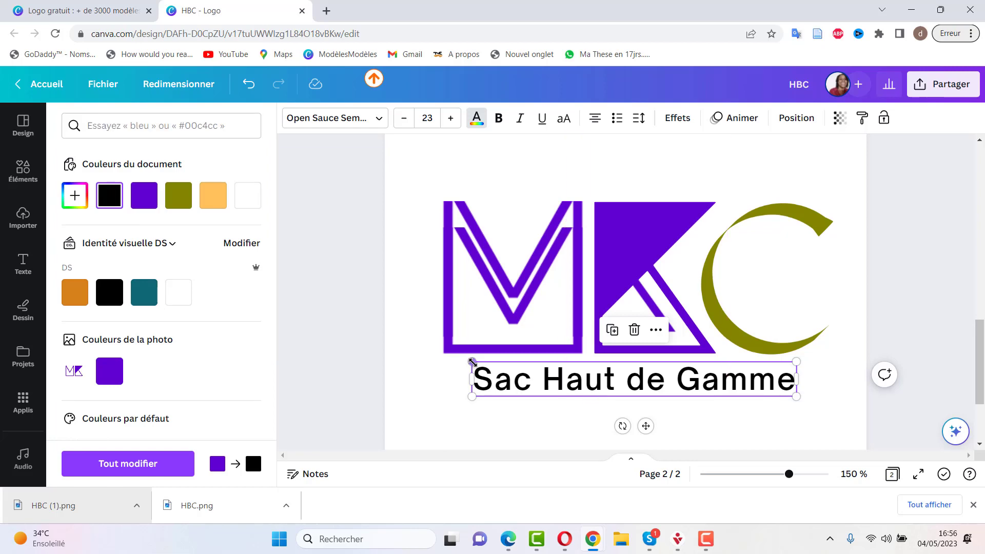
- Enlarge the tagline on both sides to font size 26.4 so it spans nearly the full width of the letters
left_click_drag(469, 358, 445, 359)
left_click_drag(797, 358, 820, 346)
left_click(339, 310)
- Group the three letters with the tagline and centre the group horizontally on page 2
left_click_drag(319, 265, 894, 398)
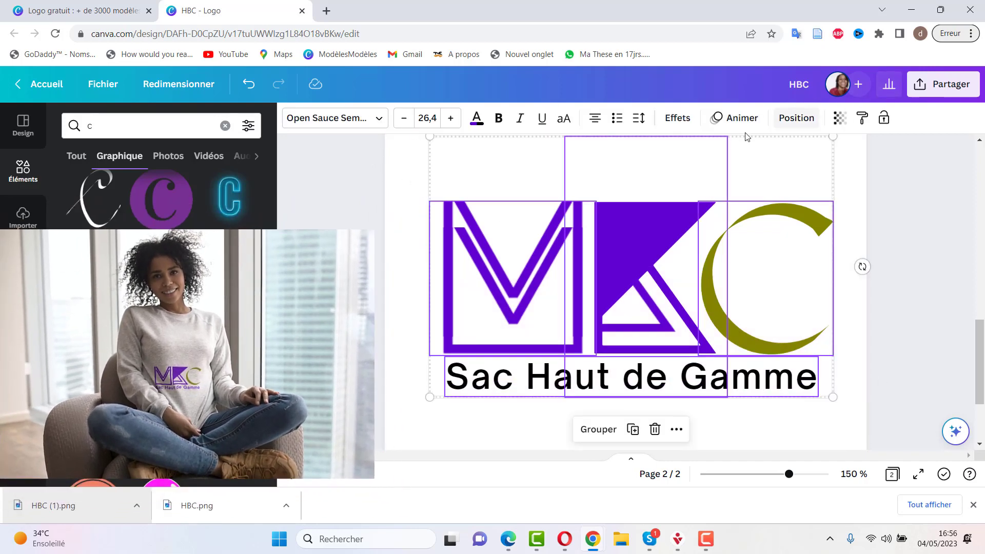
left_click(596, 431)
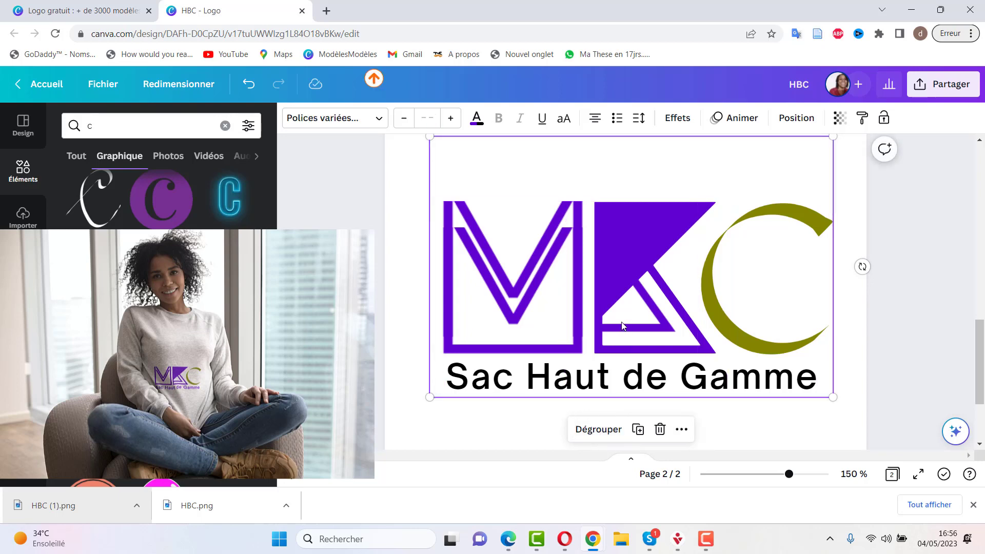
left_click_drag(622, 325, 619, 334)
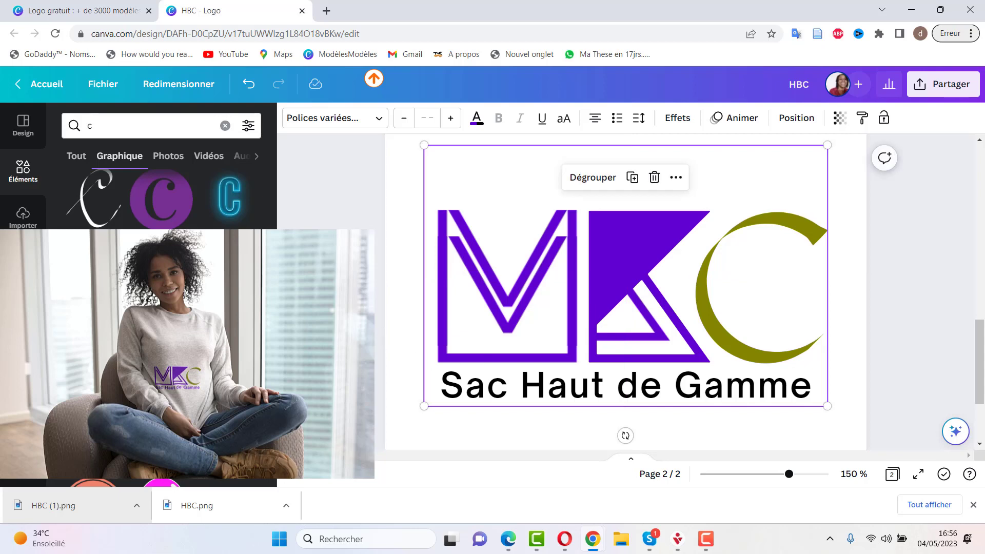
key("Escape")
- Add a blank third page after the MKC logo page
scroll(532, 329, "down", 3)
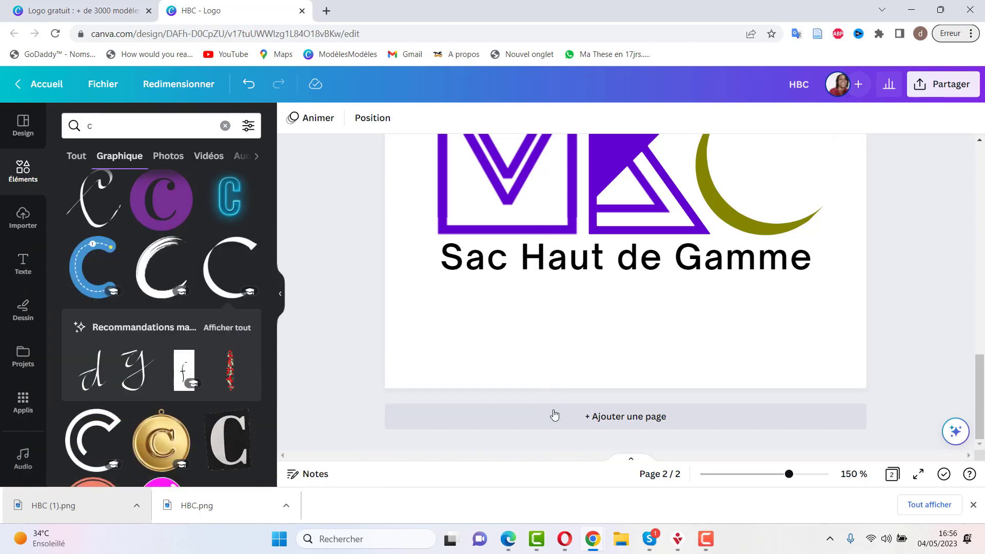
left_click(553, 417)
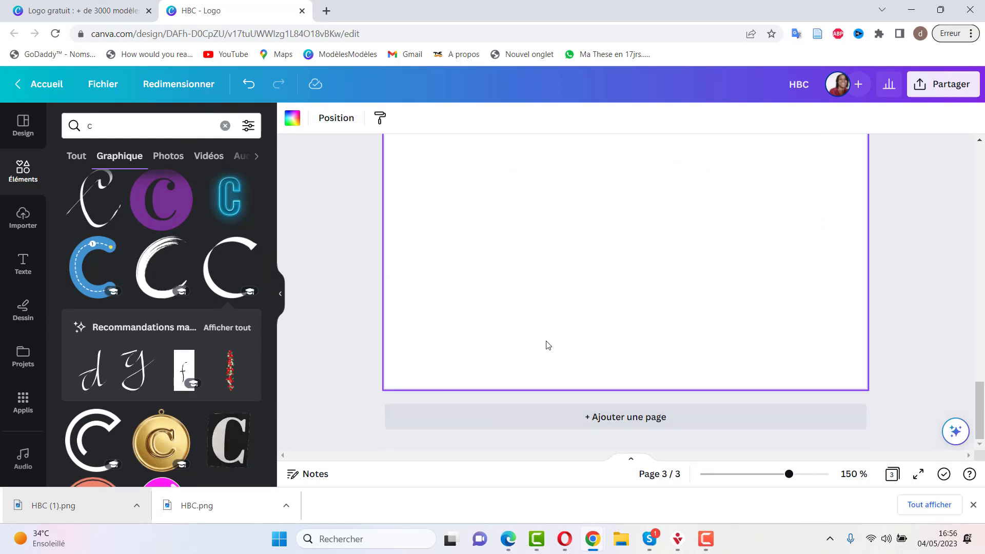
scroll(548, 345, "up", 5)
scroll(548, 345, "down", 2)
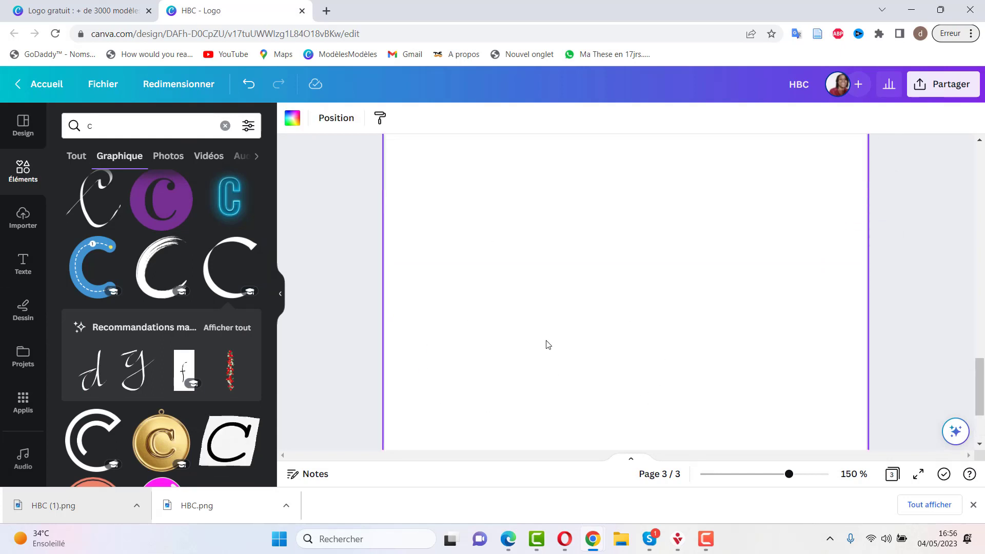
- Add a text letter "S" on page 3, enlarge it to font size 139 and place it in the left half of the page
type("t")
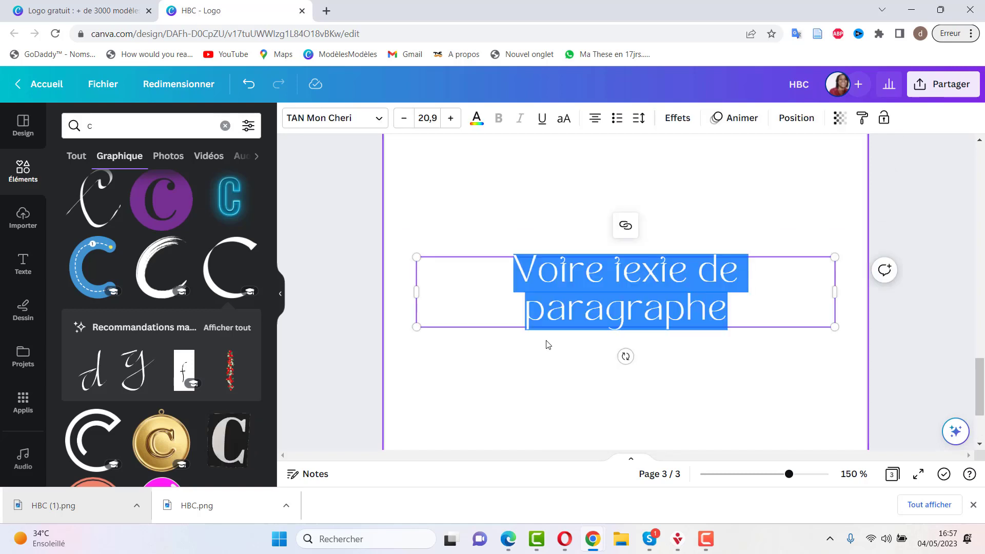
type("S")
left_click_drag(611, 257, 352, 160)
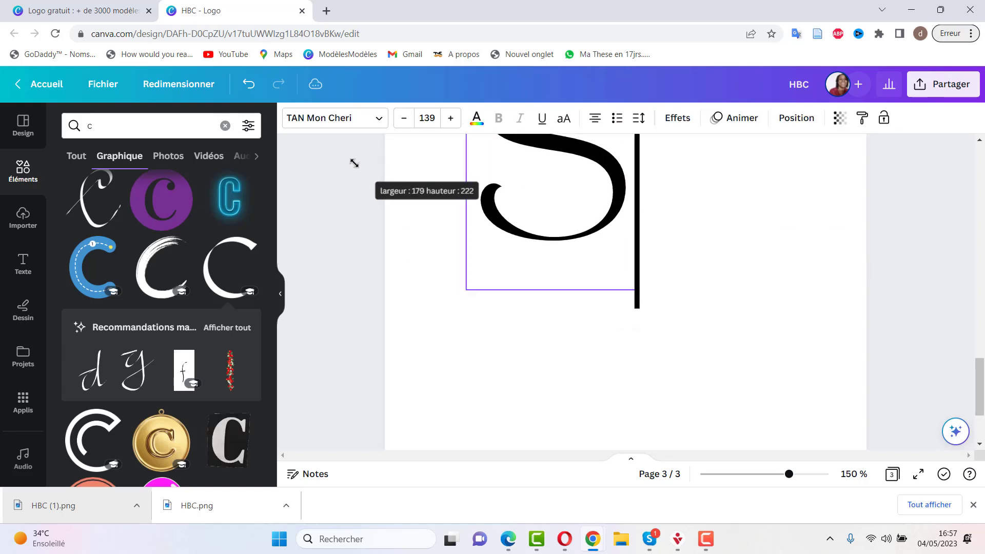
left_click_drag(593, 170, 562, 279)
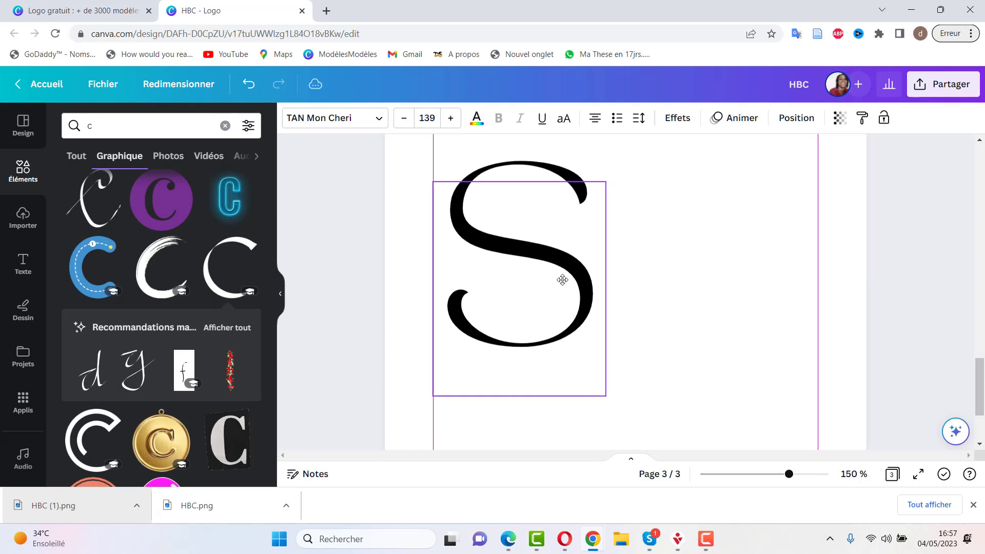
- Enlarge the letter S to font size 164, change its font to League Spartan and keep it in the page's left half
left_click_drag(605, 182, 637, 143)
left_click_drag(568, 250, 566, 281)
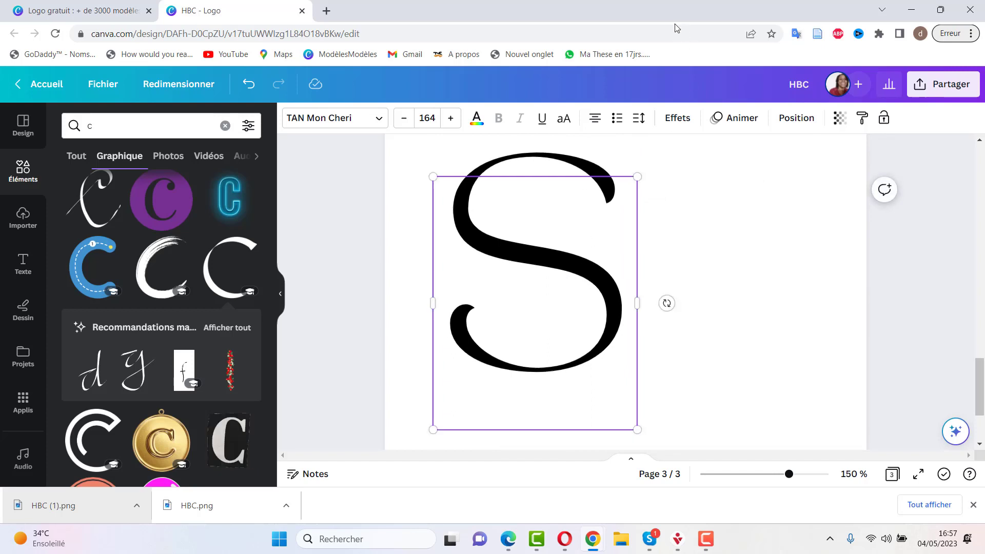
left_click(634, 22)
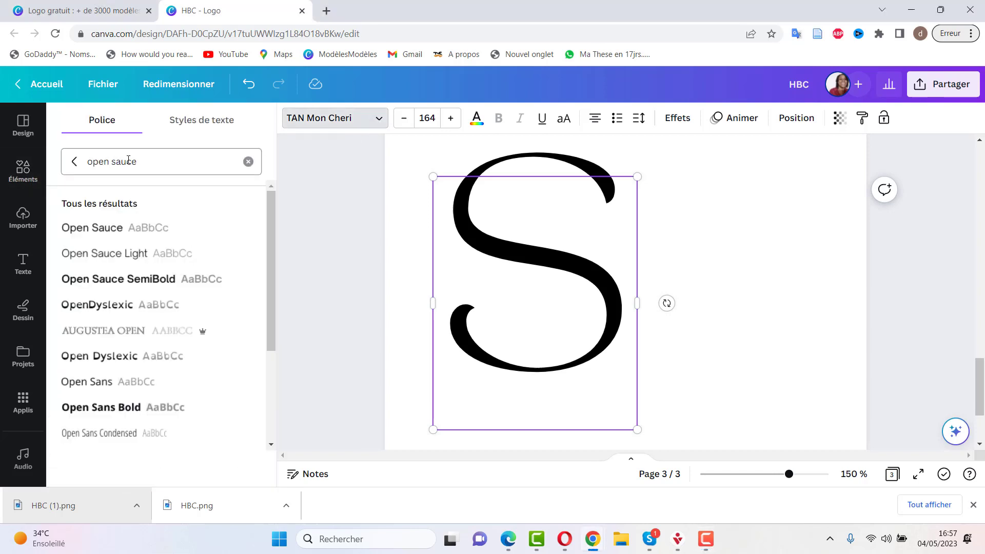
left_click(183, 162)
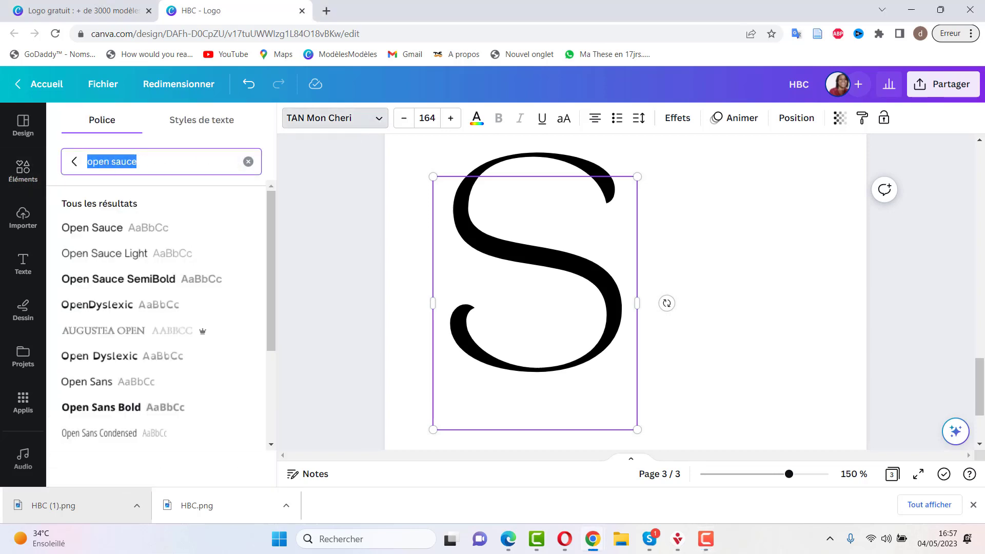
type("league")
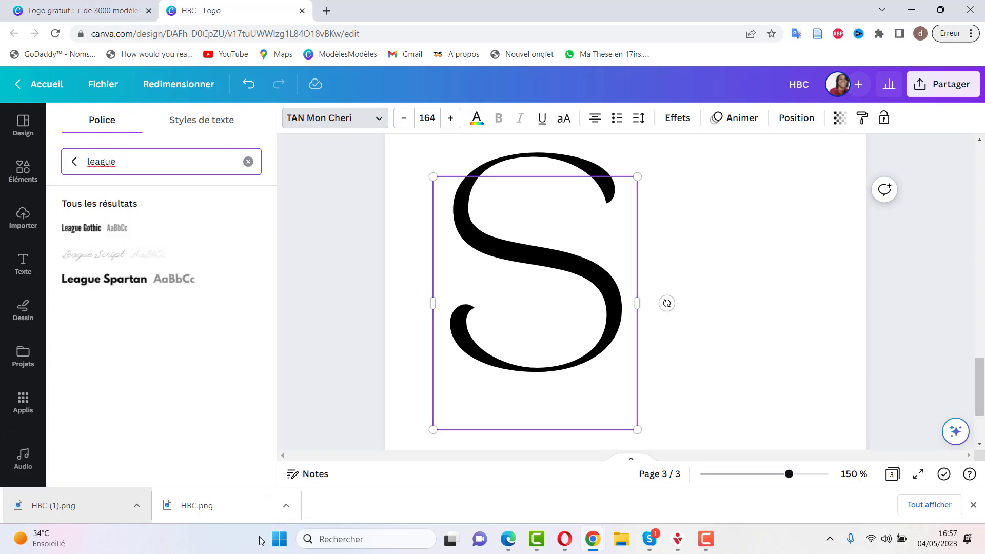
left_click(119, 281)
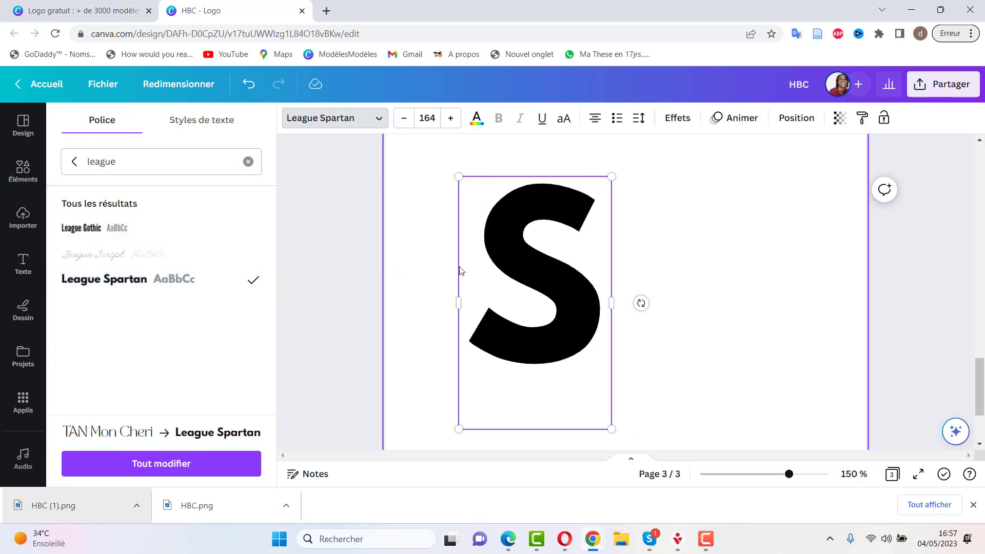
left_click_drag(534, 247, 513, 234)
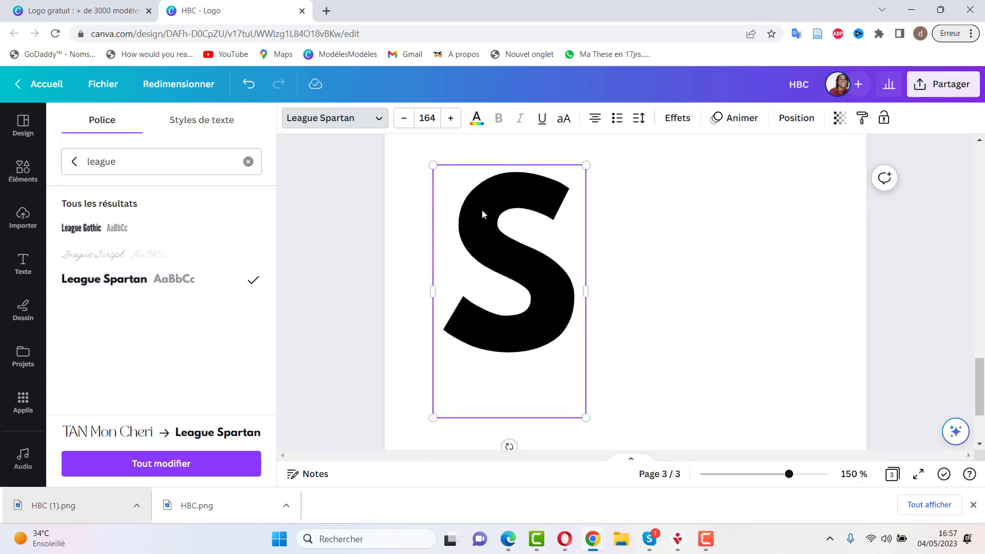
left_click(651, 239)
- Duplicate the S on page 3 and enter the letter L in the copy
left_click(479, 241)
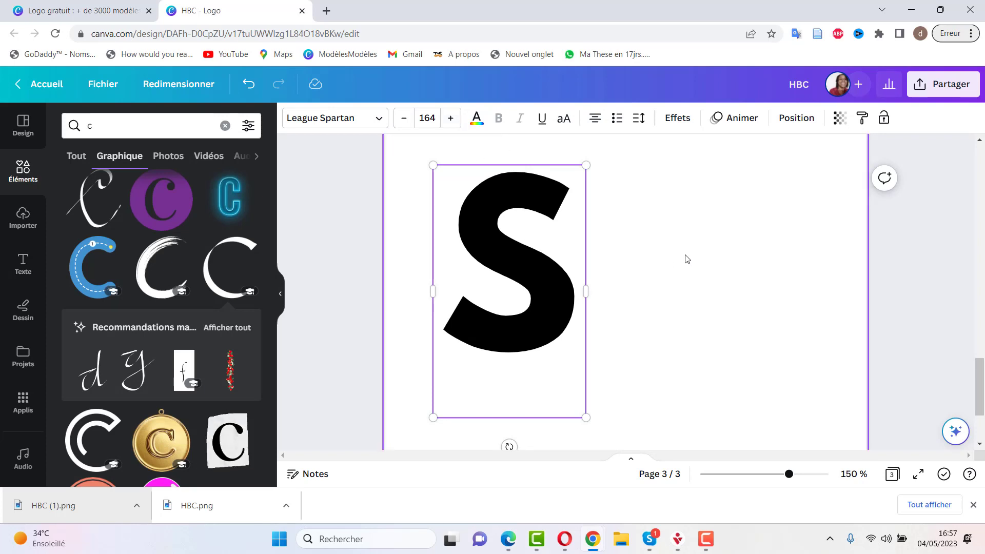
scroll(685, 257, "down", 3)
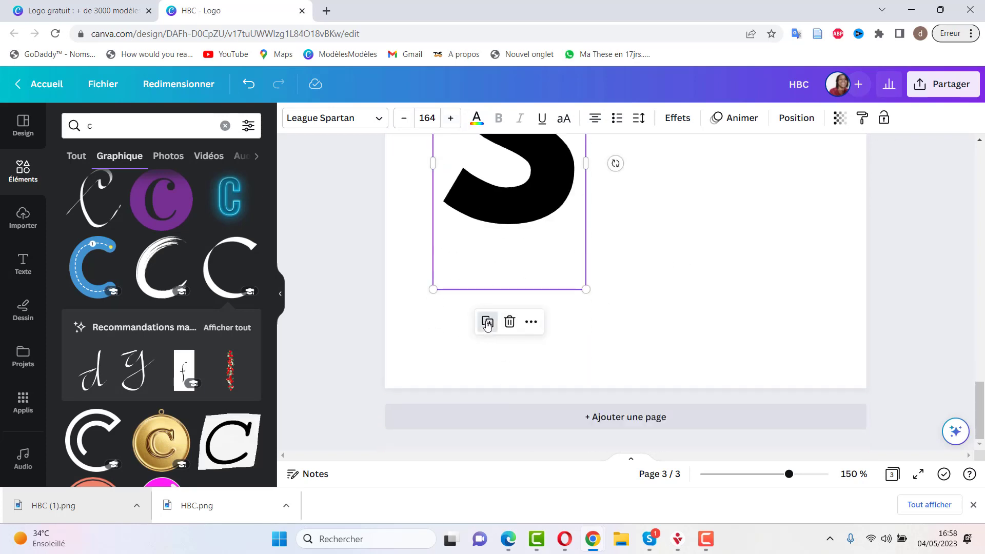
left_click(486, 323)
scroll(493, 316, "up", 1)
left_click(528, 268)
left_click(528, 268)
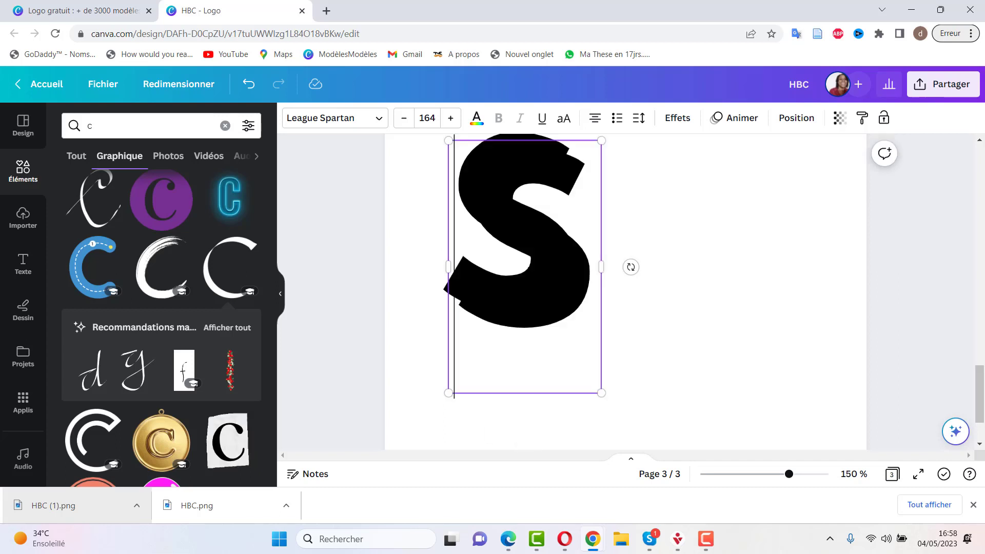
type("C")
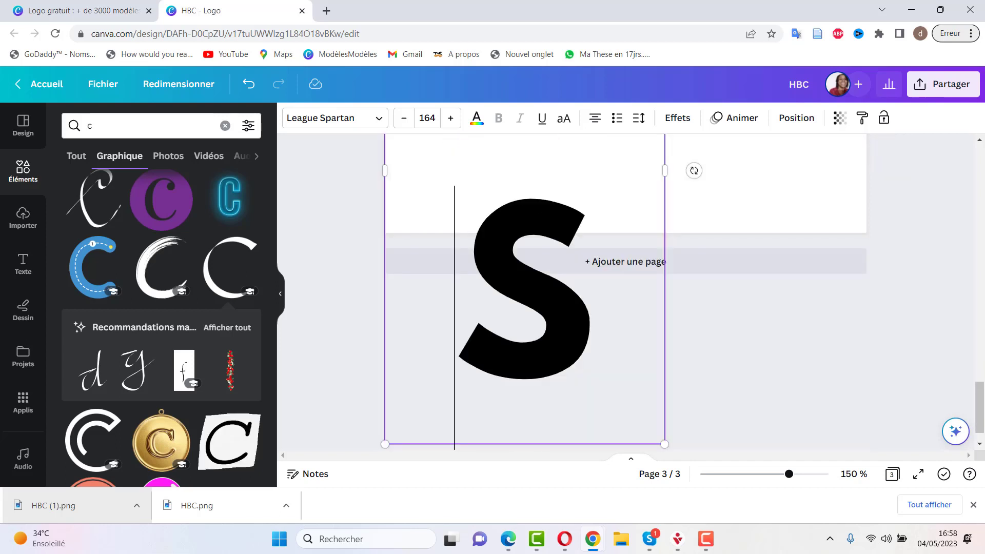
scroll(528, 288, "up", 4)
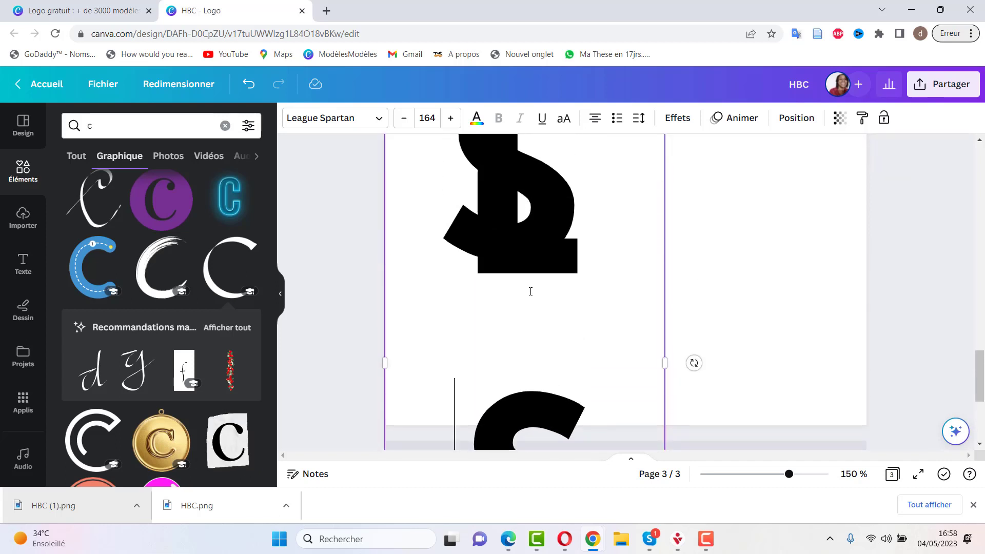
scroll(531, 291, "down", 3)
left_click(532, 291)
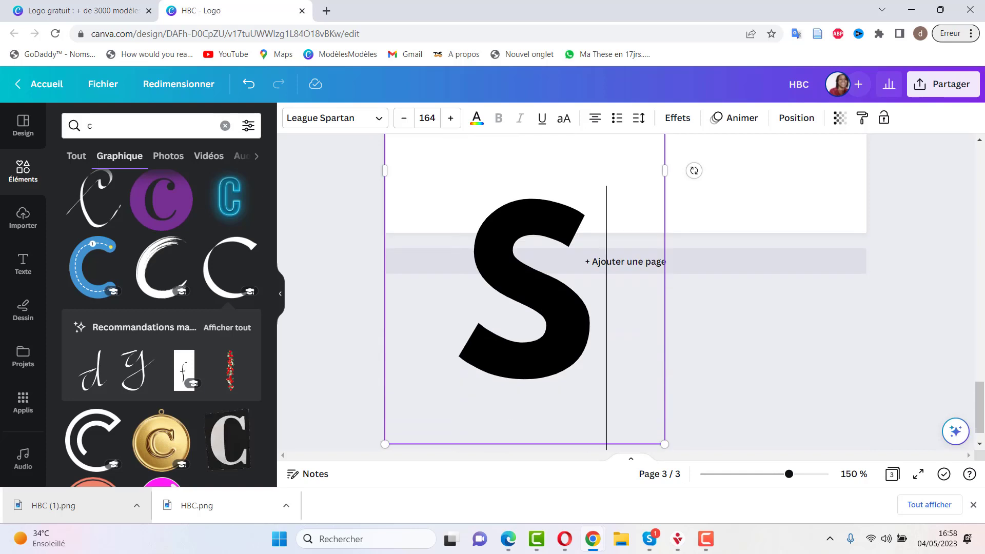
scroll(574, 301, "up", 5)
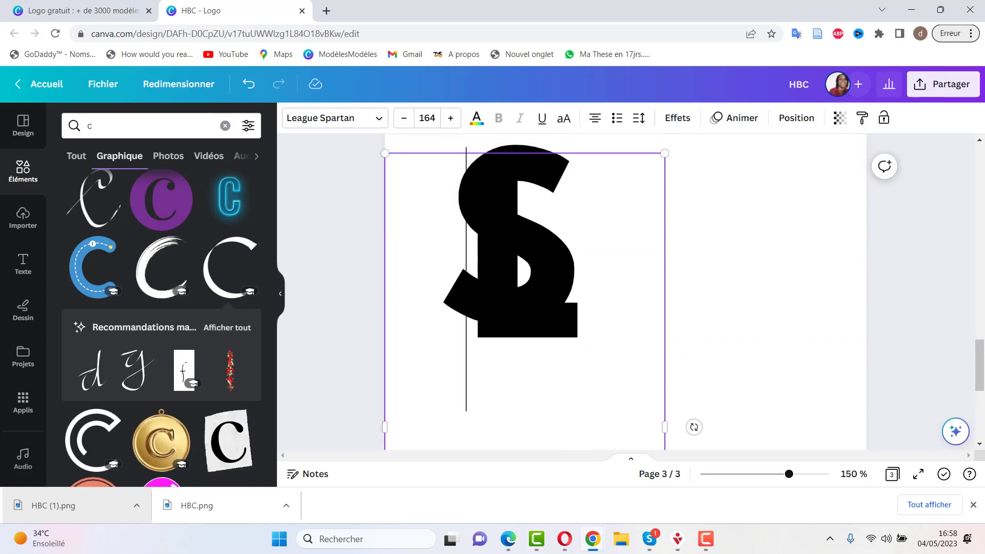
- Remove the leftover S from the copied text and place the L close beside the original S, slightly lower
left_click_drag(537, 313, 655, 286)
scroll(716, 253, "down", 5)
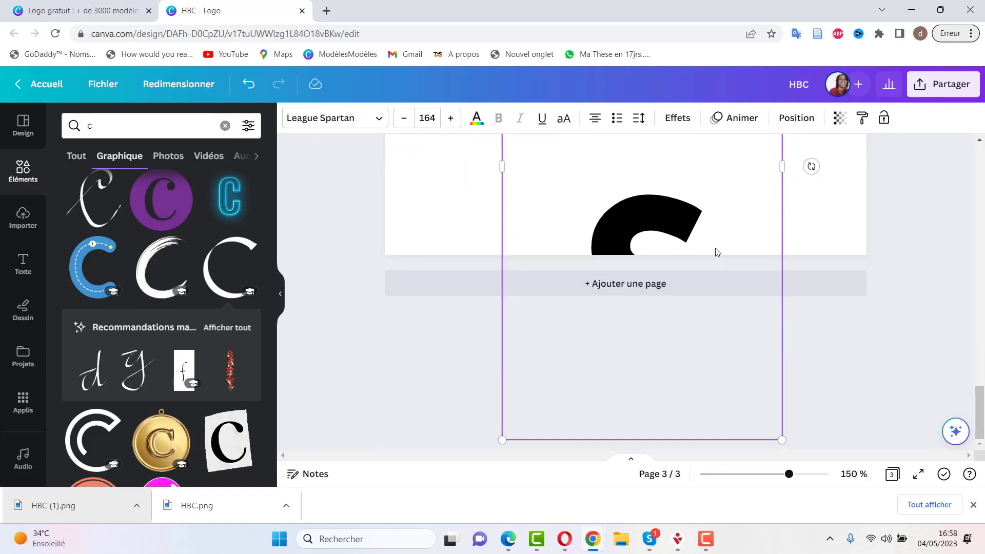
scroll(716, 253, "up", 5)
left_click(715, 243)
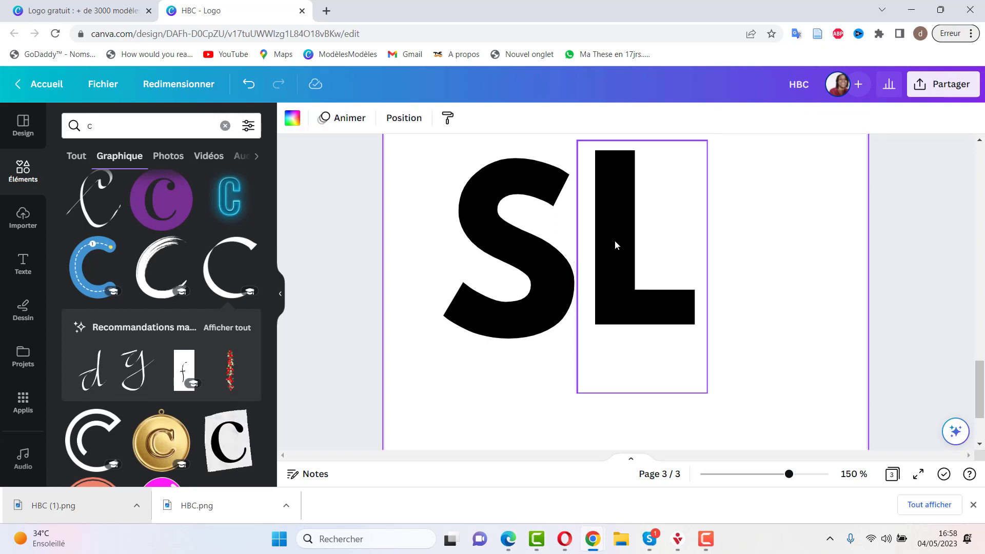
left_click_drag(612, 241, 598, 263)
- Select the S and L together and enlarge both to font size 210
left_click(409, 264)
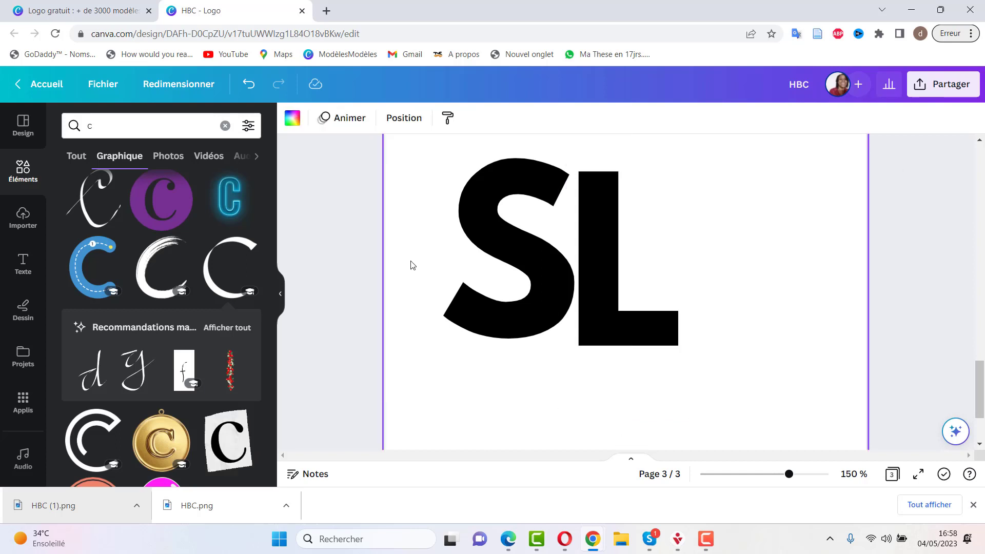
scroll(413, 210, "down", 2)
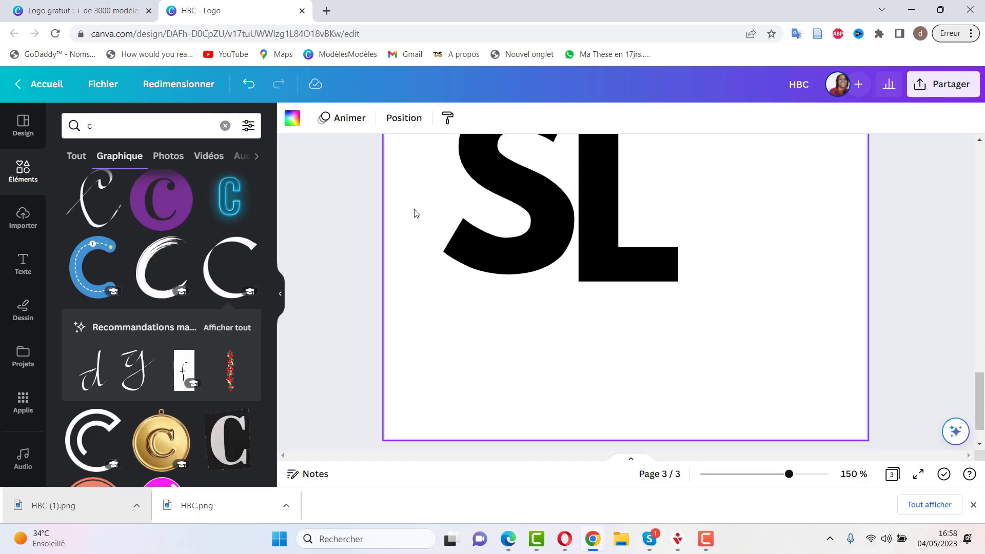
left_click_drag(476, 177, 762, 422)
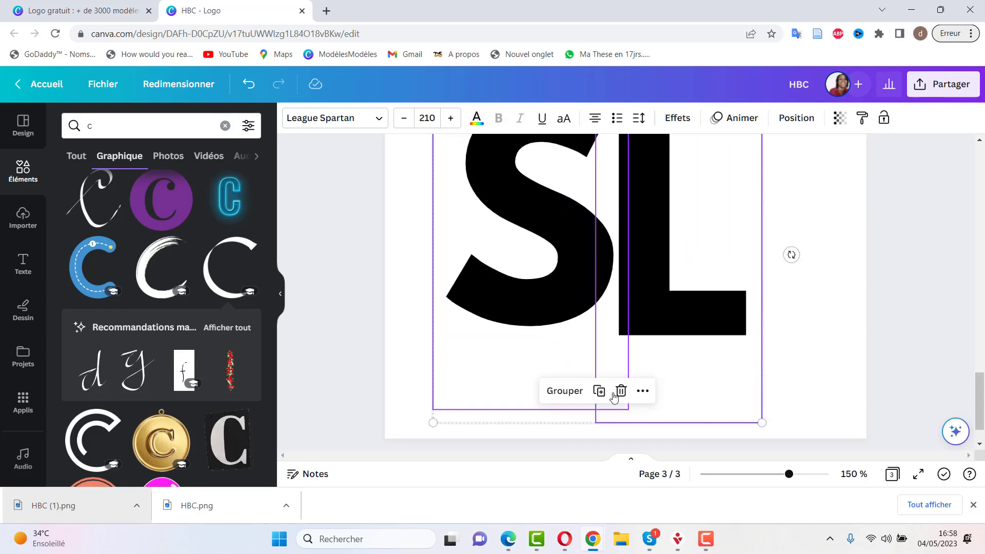
- Add the gold C medallion graphic to page 3 as a colour source for the letters
left_click(160, 430)
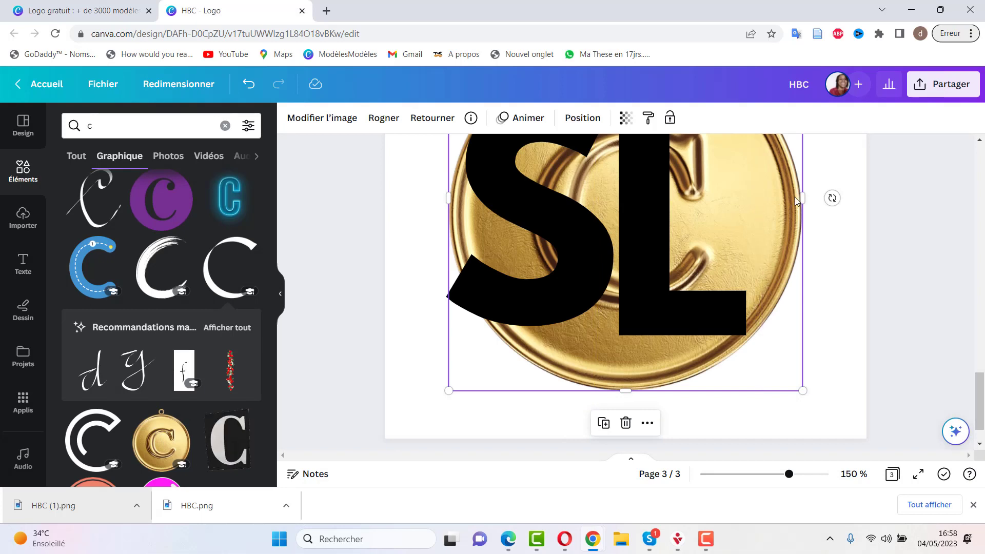
scroll(466, 190, "up", 3)
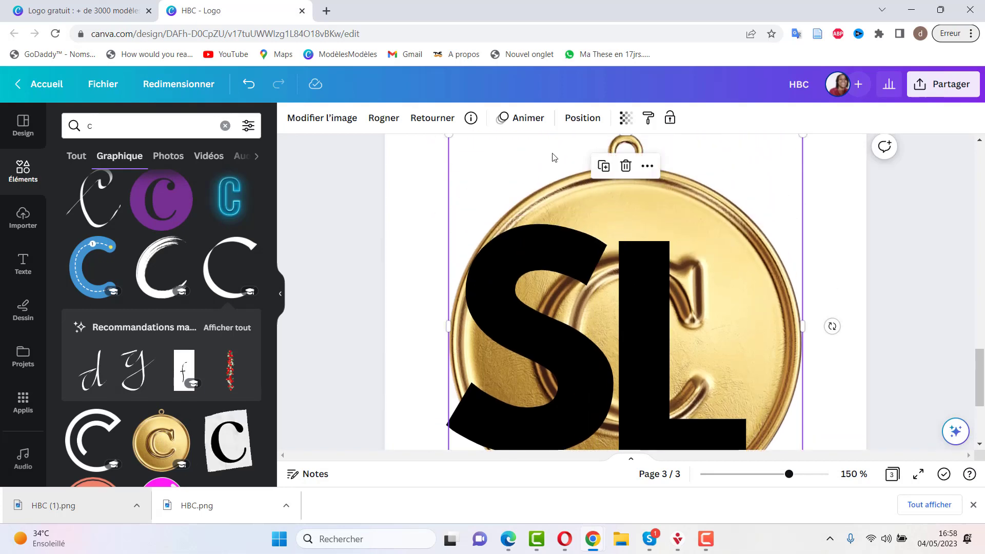
left_click(421, 173)
- Colour both the S and the L gold #dab96a from the medallion's photo colours
left_click(522, 270)
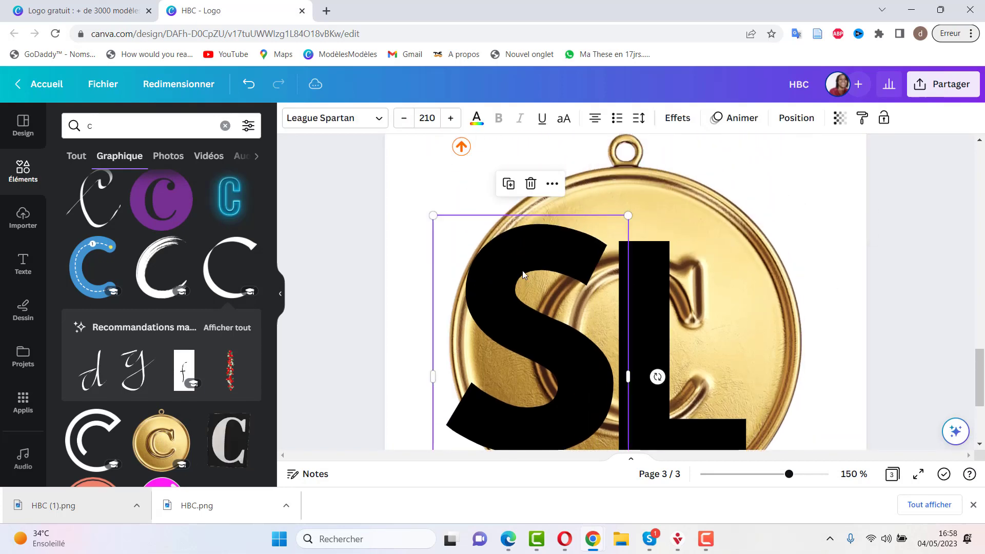
left_click(477, 118)
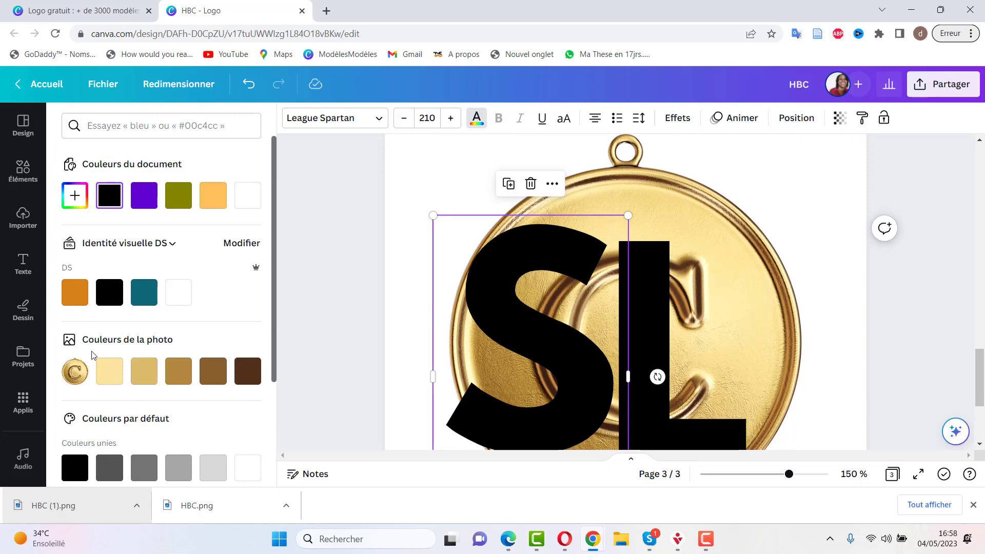
left_click(142, 371)
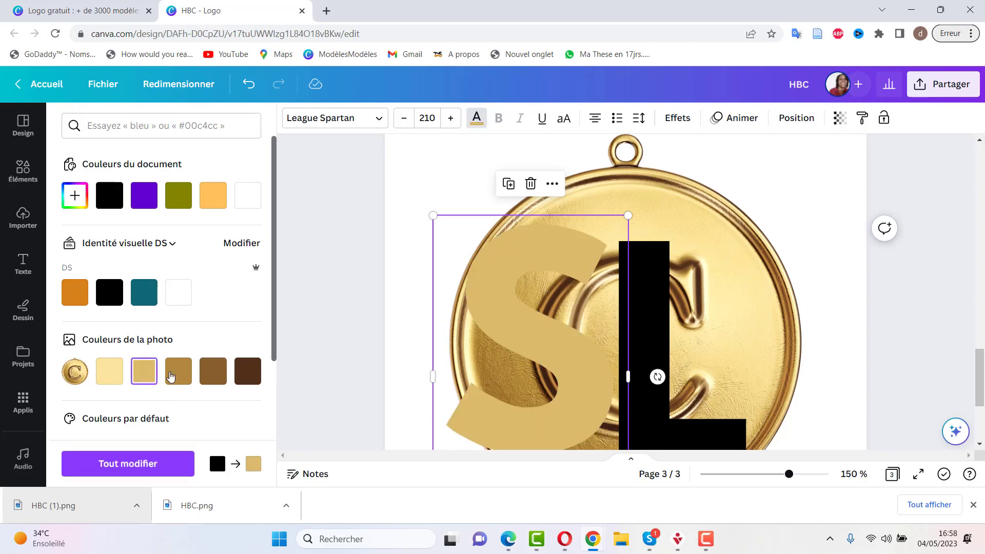
left_click(656, 314)
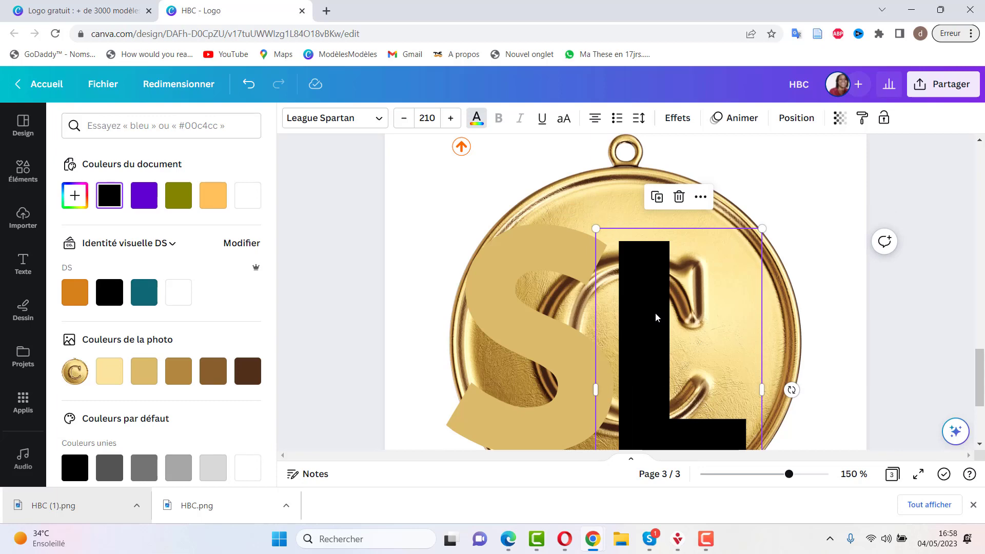
left_click(184, 372)
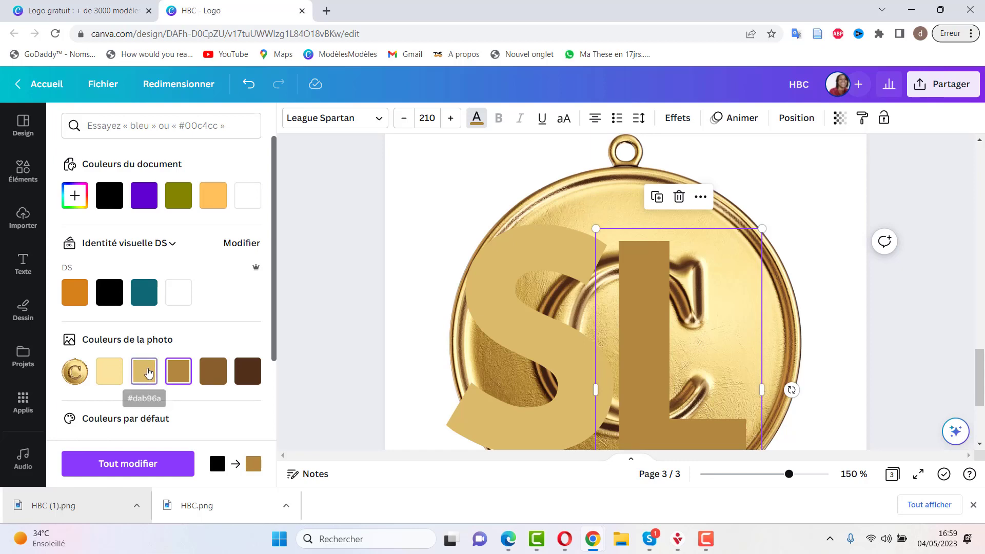
left_click(148, 373)
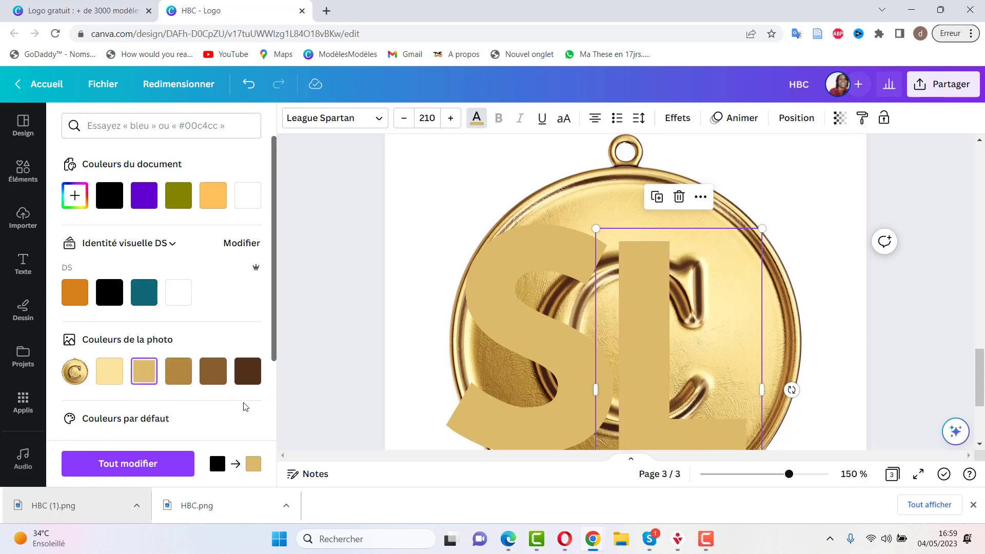
- Apply the Contour text effect to the S and the L
left_click(528, 336)
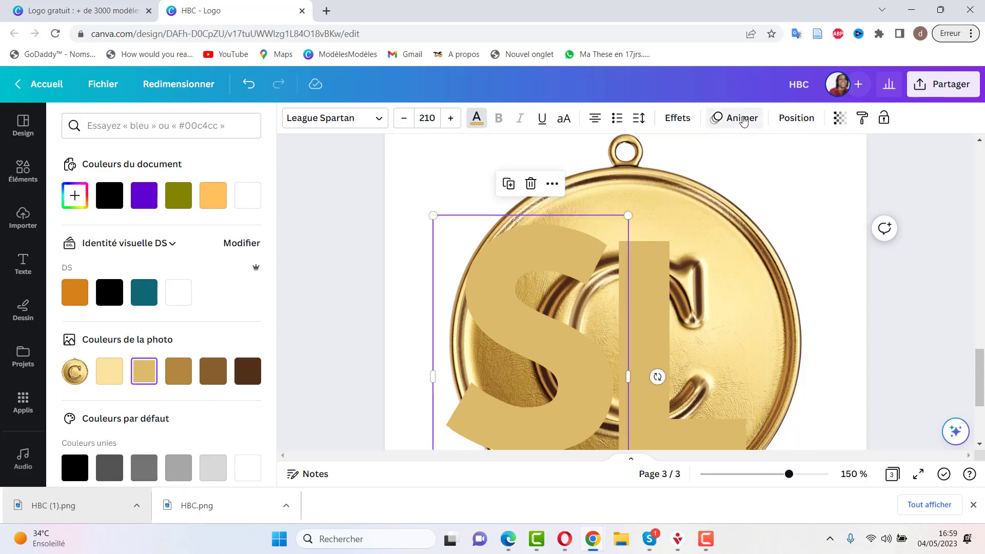
left_click(677, 118)
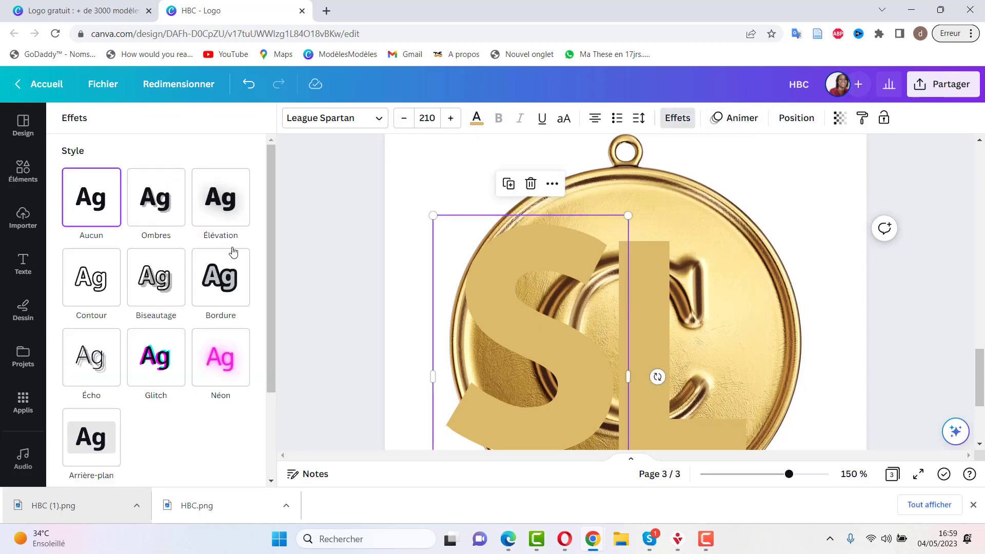
left_click(84, 281)
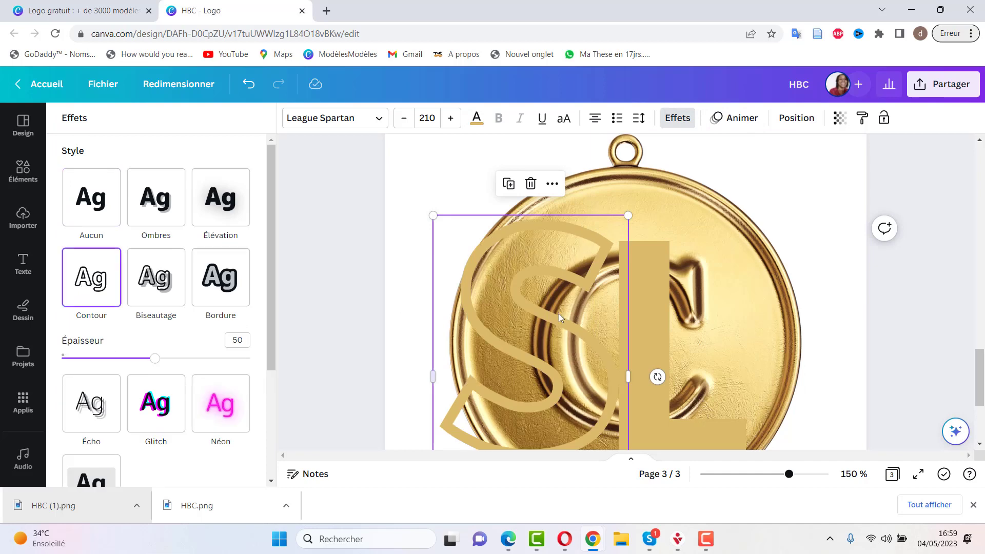
left_click(651, 291)
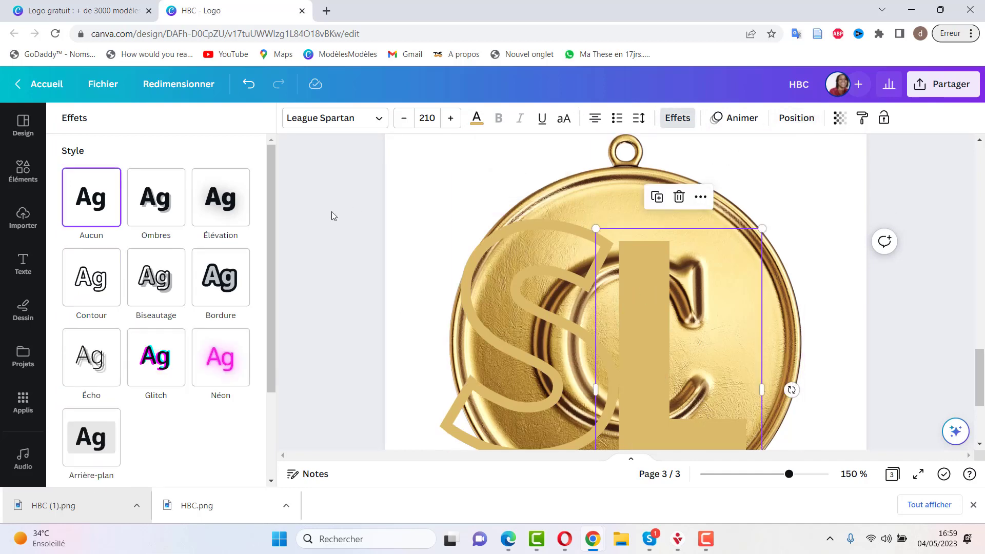
left_click(99, 288)
- Delete the gold medallion graphic from behind the outlined letters
left_click(629, 180)
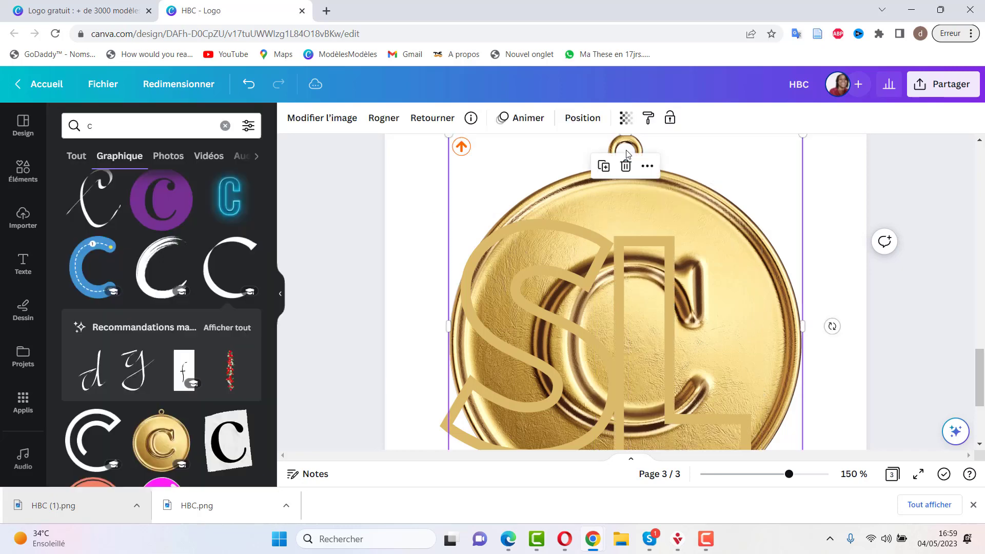
left_click(625, 165)
scroll(630, 164, "down", 5)
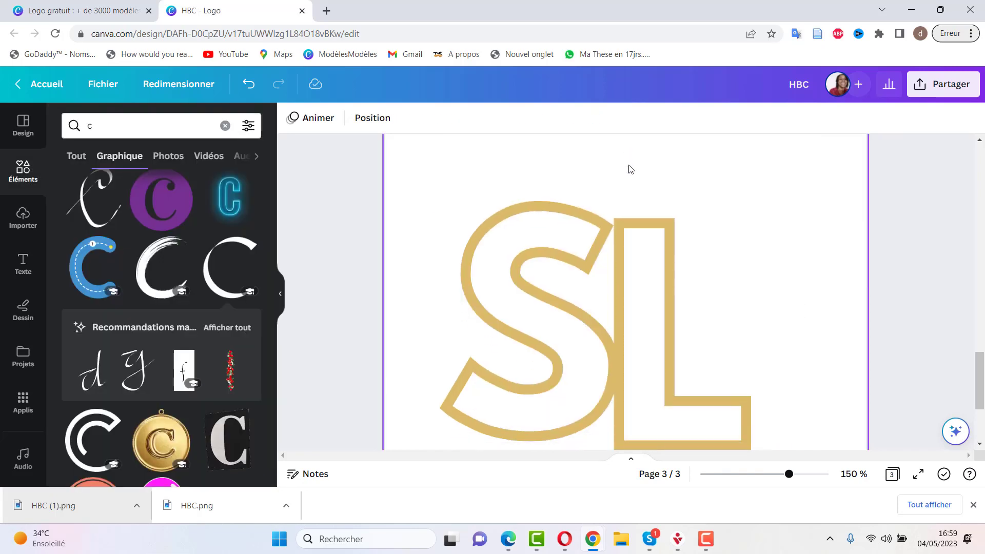
- Move the outlined L down and left so it overlaps the lower right curve of the S
scroll(631, 169, "up", 5)
scroll(670, 246, "down", 3)
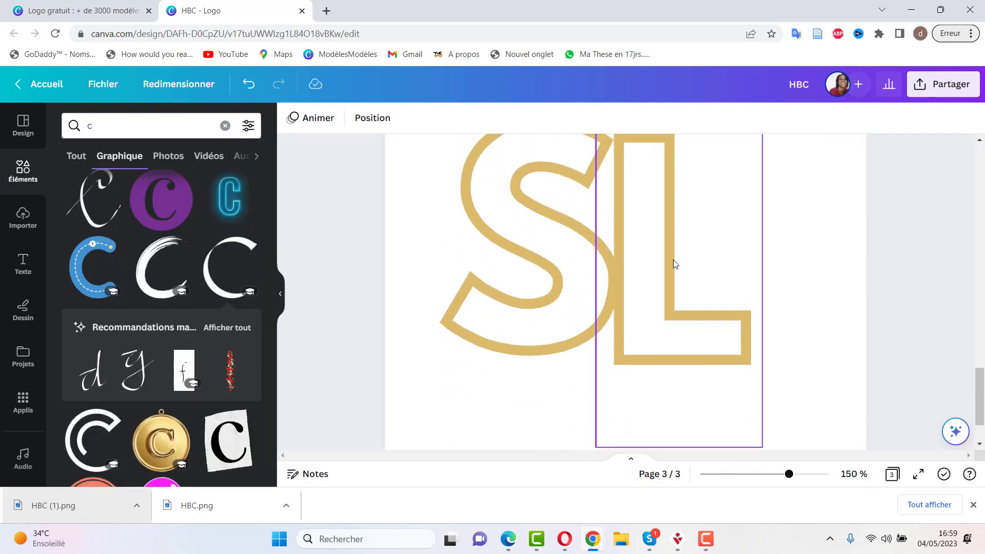
left_click_drag(648, 249, 619, 301)
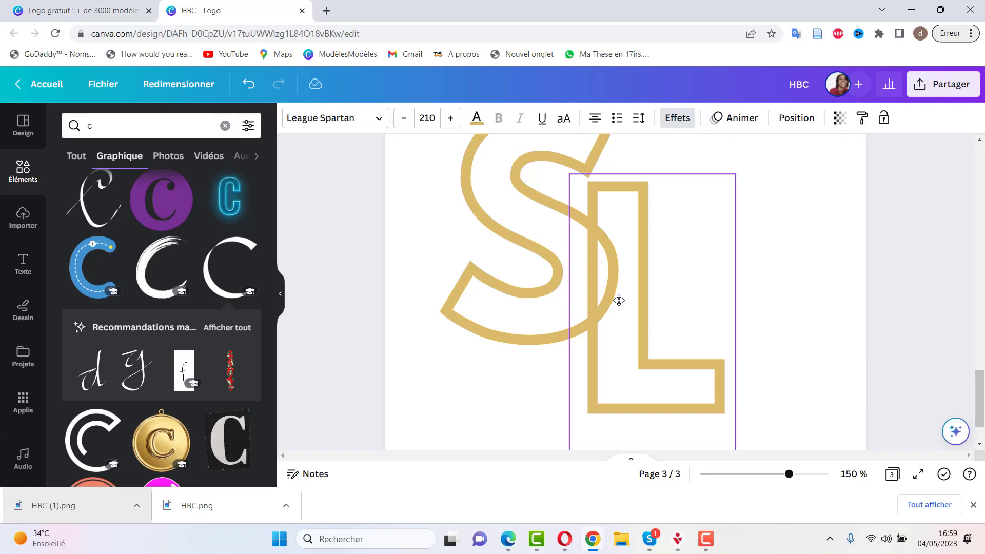
left_click(619, 300)
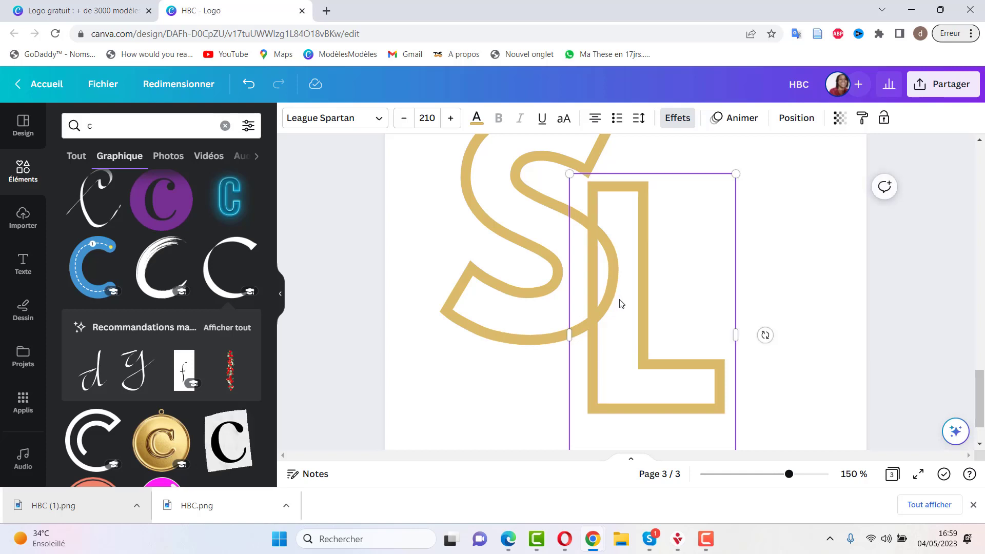
- Reorder the layers so the outlined L sits beneath the outlined S
left_click(793, 201)
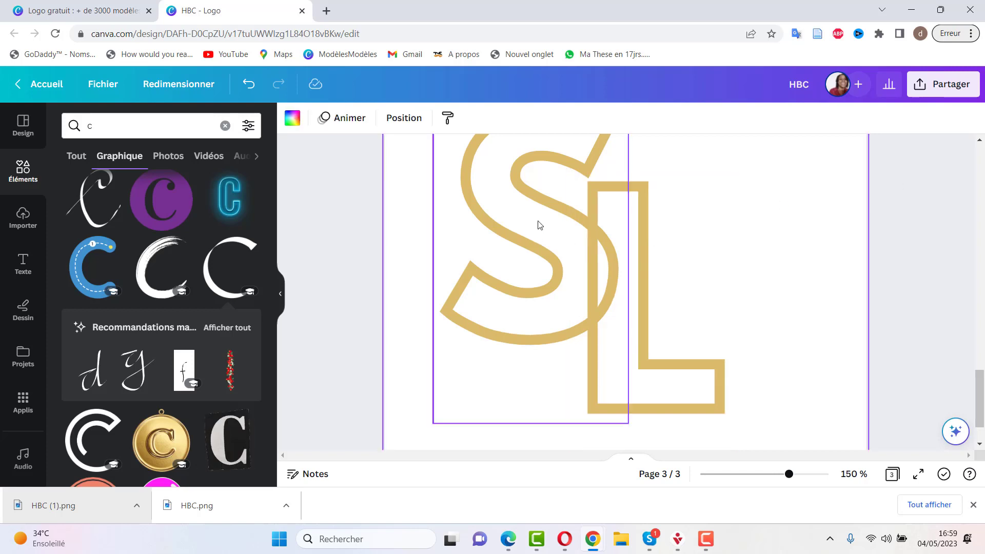
left_click(525, 206)
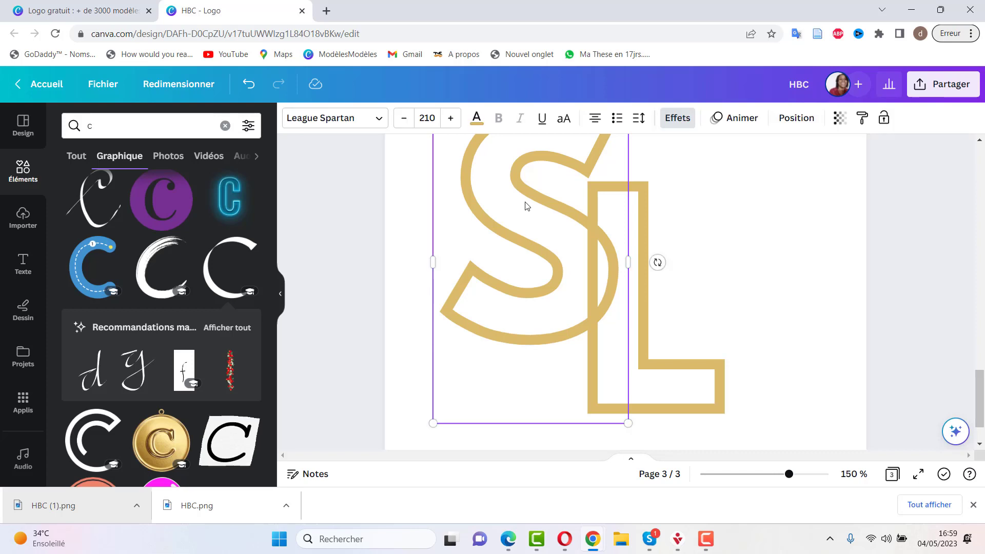
left_click(794, 124)
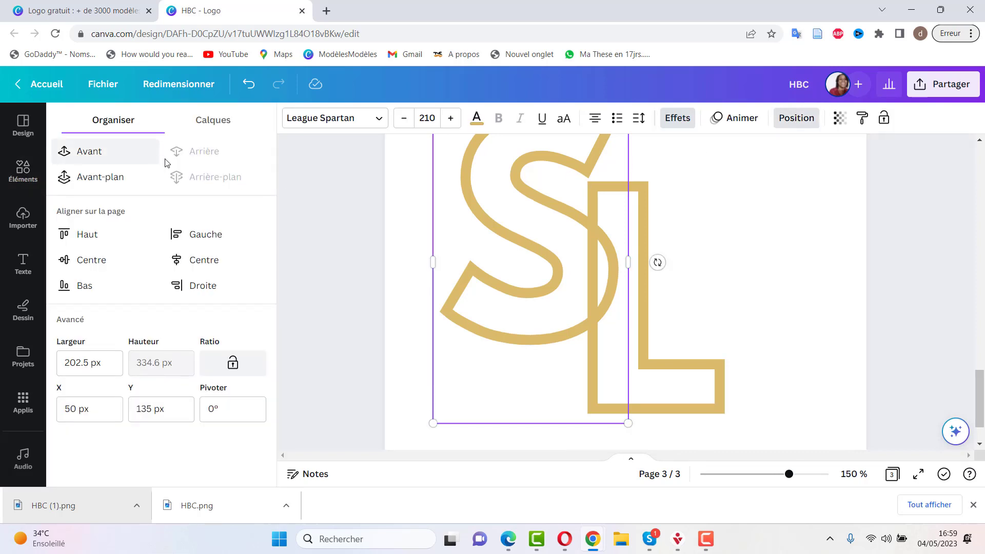
left_click(219, 122)
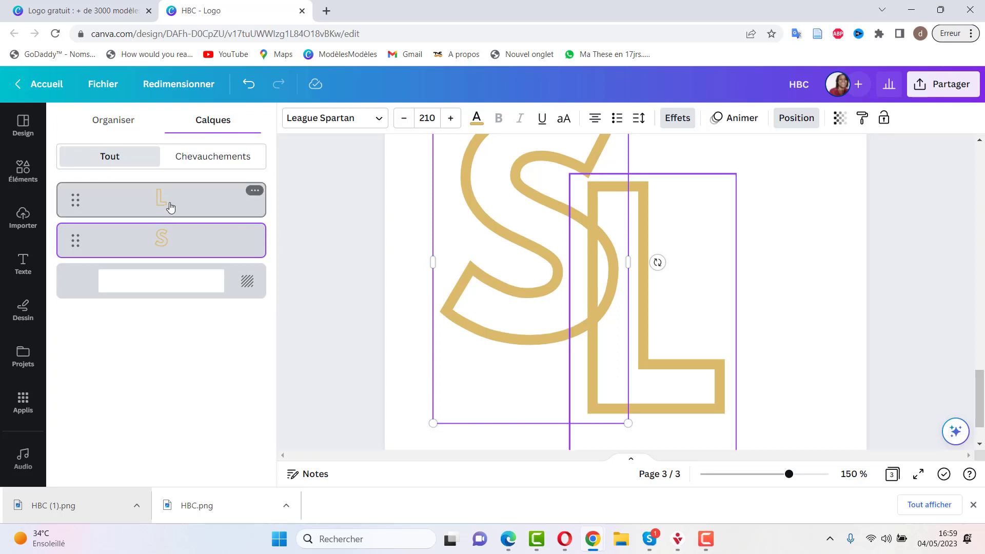
left_click_drag(179, 209, 169, 258)
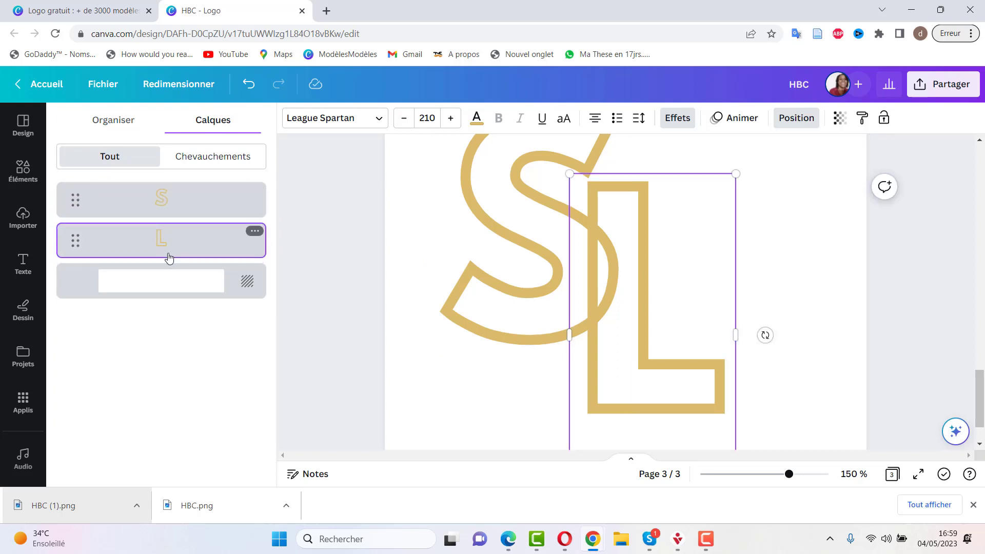
- Add an orange square behind the letters and narrow it from its right side to end near the S's upper tip
left_click(817, 241)
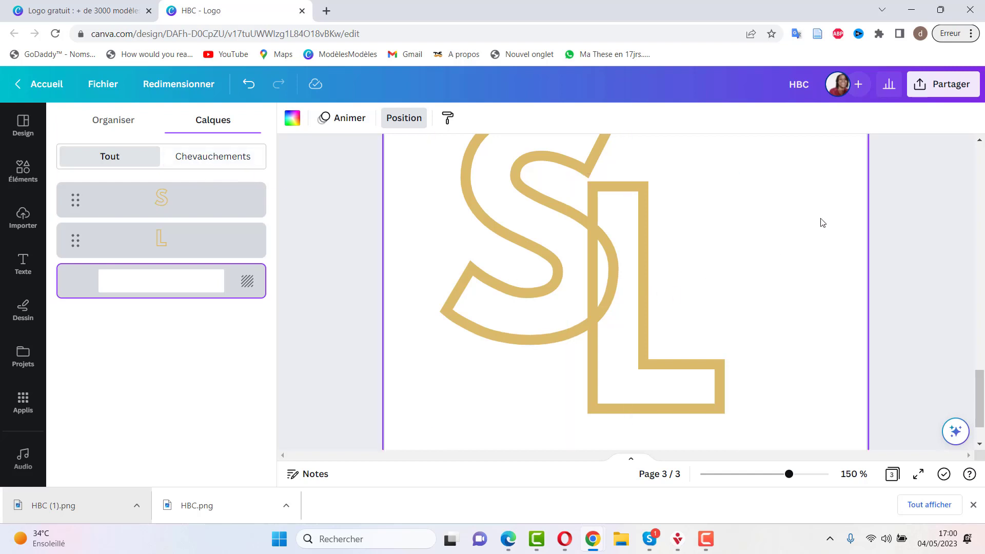
key("r")
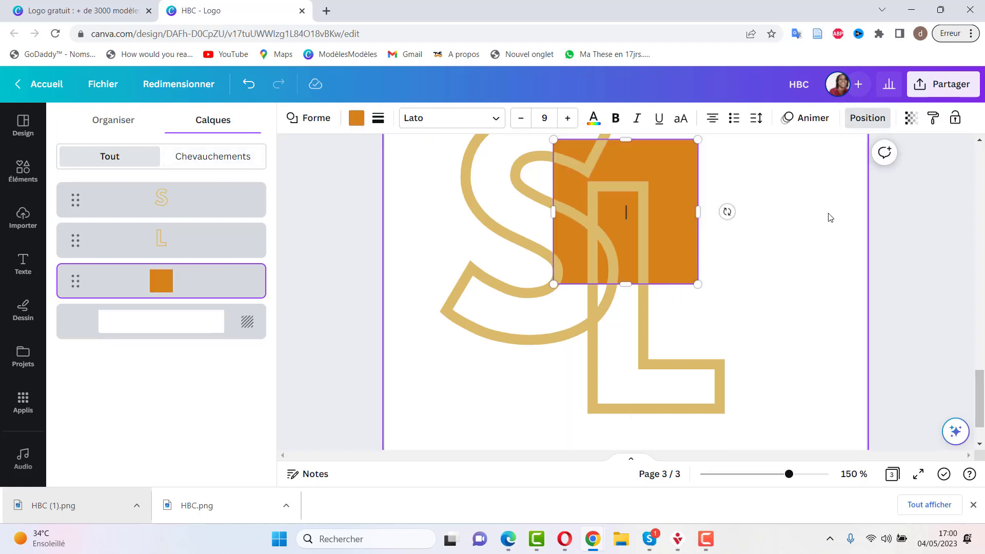
scroll(745, 227, "up", 1)
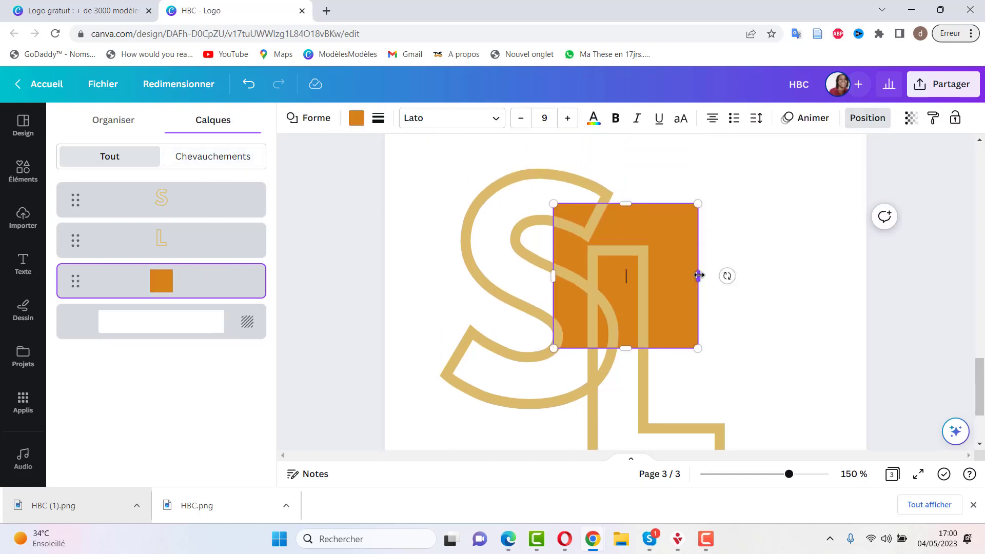
left_click_drag(699, 276, 608, 277)
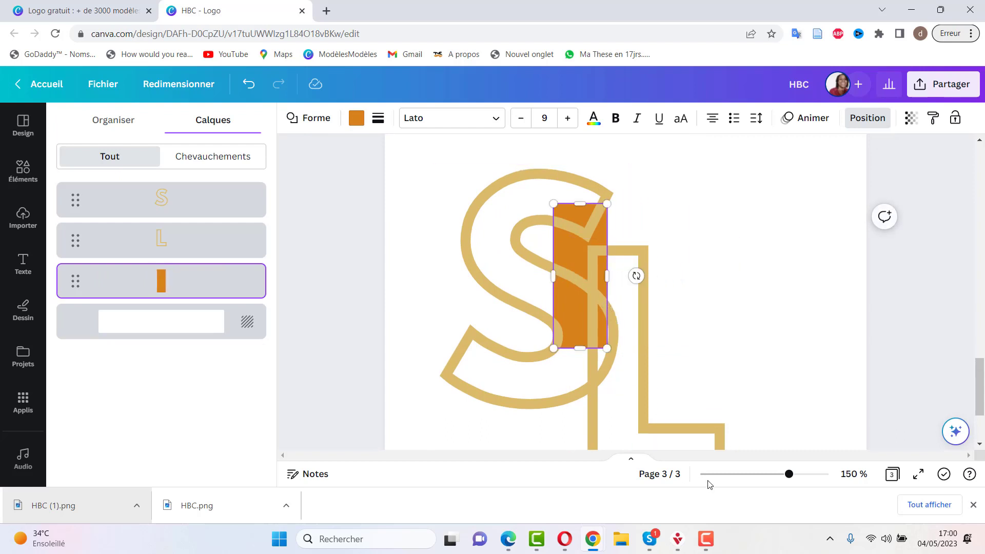
- Lower the orange rectangle's top edge to the upper crossing of the S curve and the L's stem
left_click_drag(790, 475, 849, 486)
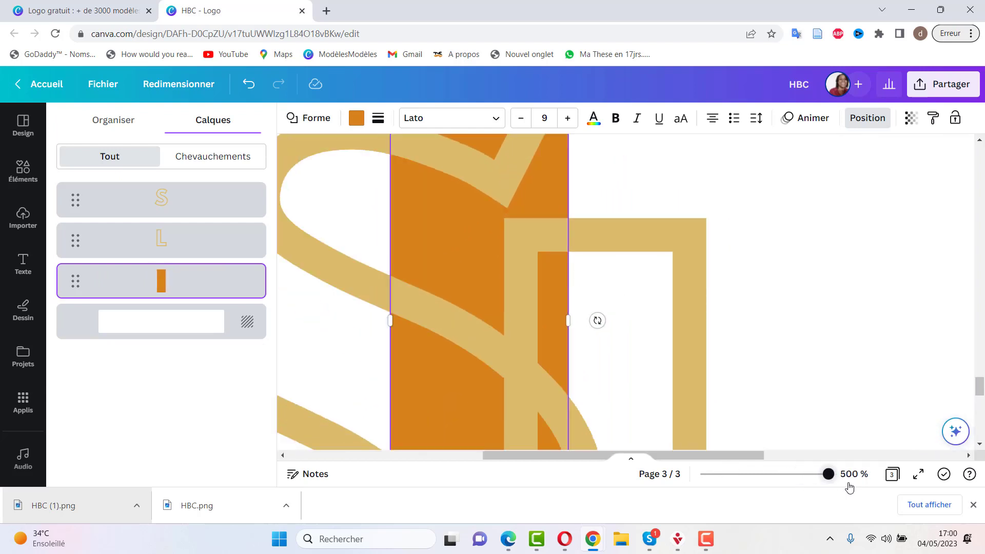
scroll(441, 207, "up", 3)
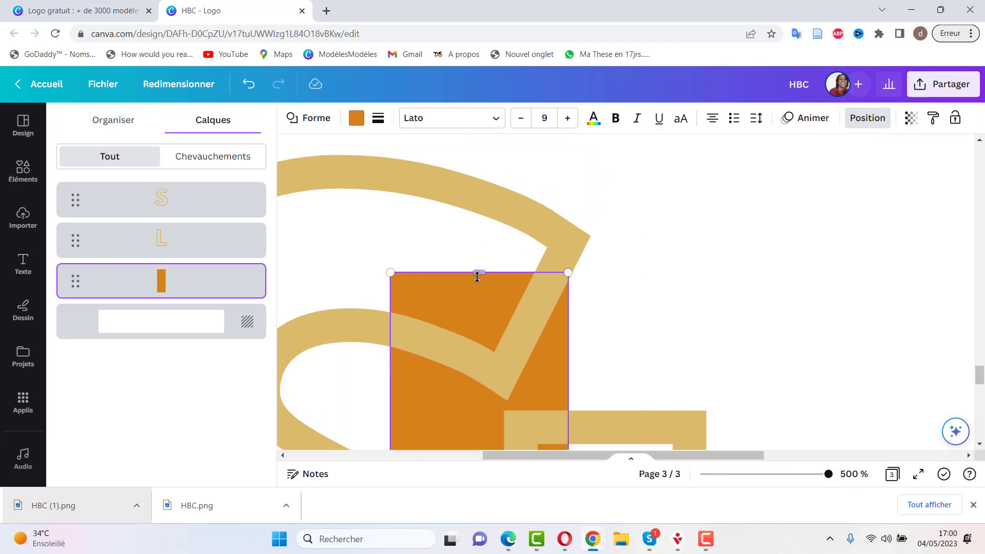
left_click_drag(477, 273, 523, 462)
scroll(582, 253, "up", 4)
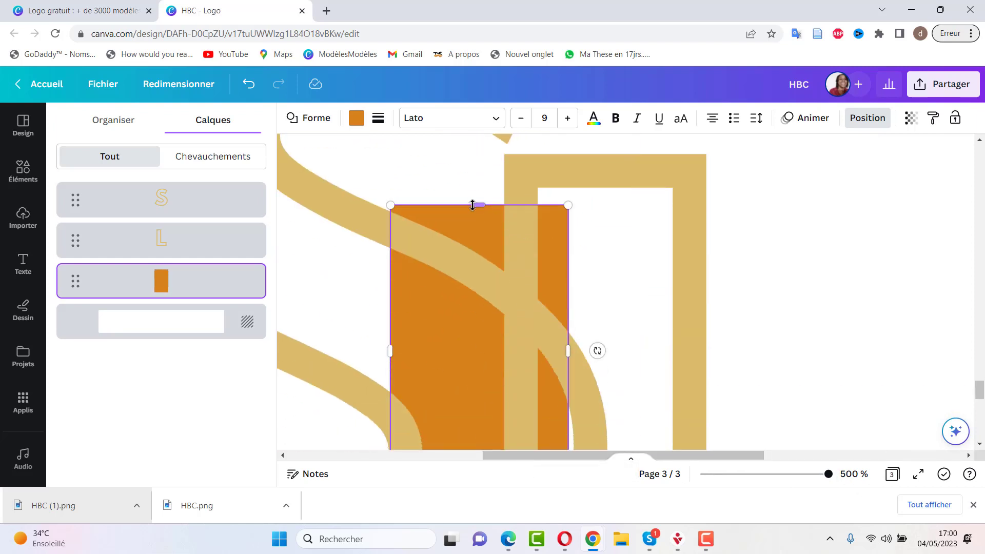
left_click_drag(482, 207, 499, 301)
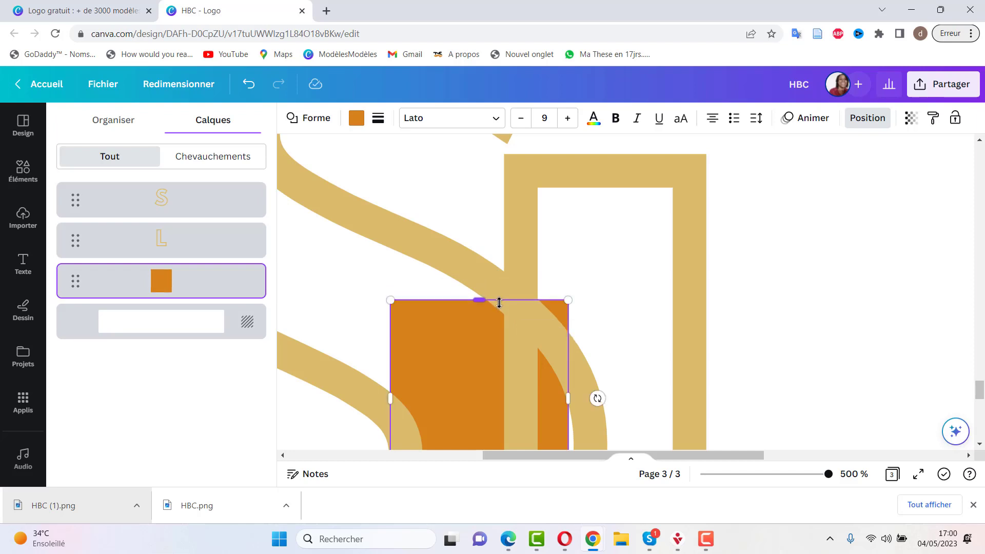
- Pull the orange rectangle's left edge inward, closer to the L's stem
scroll(499, 301, "down", 5)
scroll(426, 221, "up", 1)
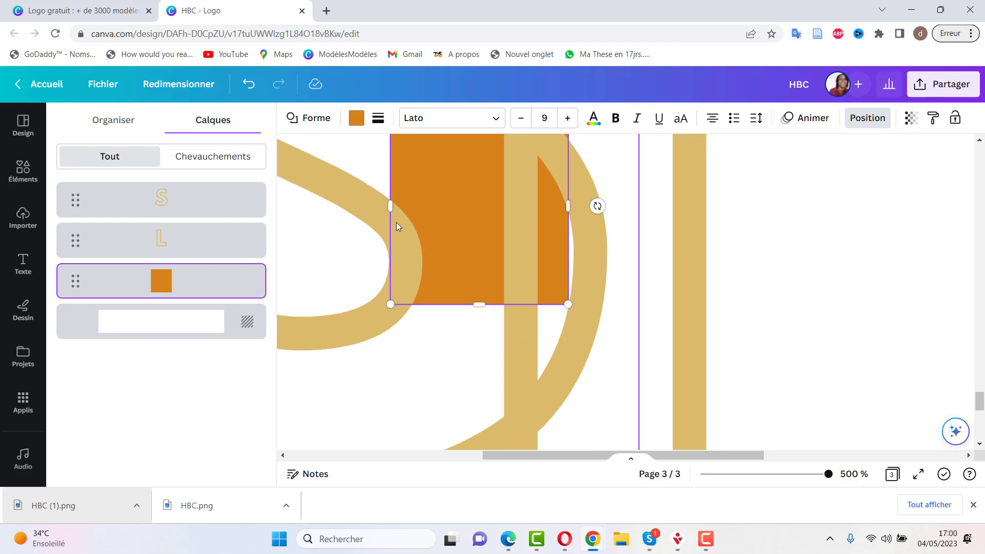
left_click_drag(388, 206, 446, 218)
scroll(451, 214, "up", 2)
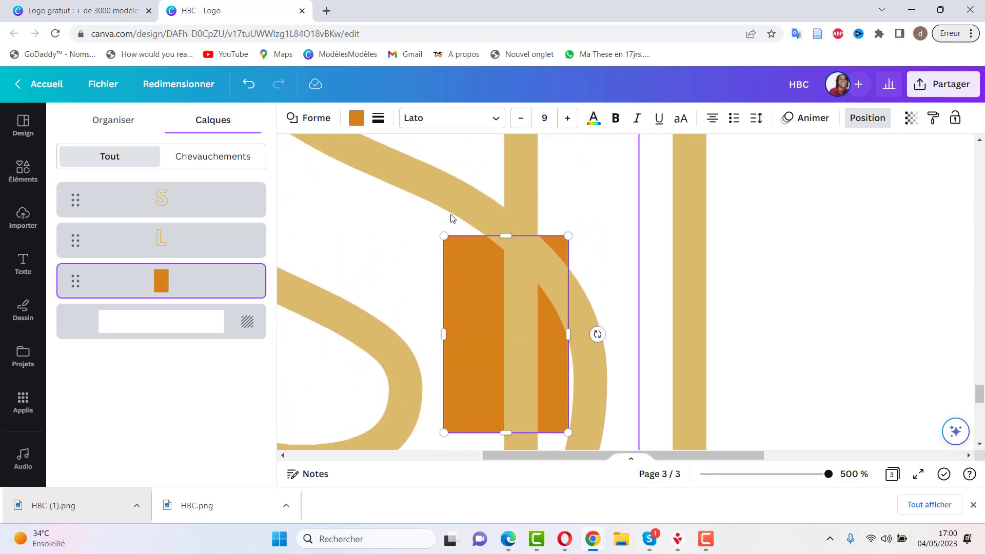
- Extend the orange rectangle's bottom edge down to the lower crossing of the S curve and the L's stem
scroll(453, 216, "down", 1)
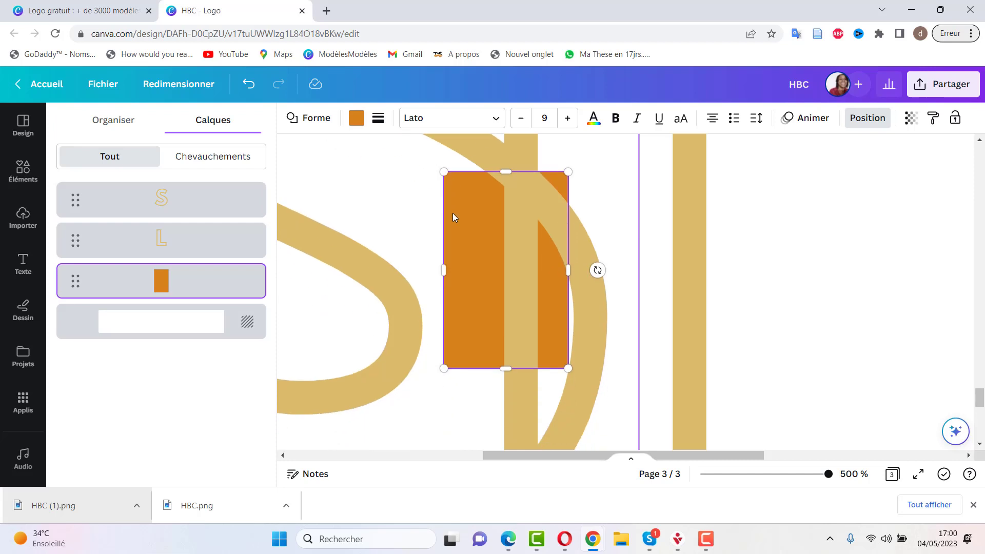
scroll(453, 214, "down", 1)
left_click_drag(507, 304, 519, 420)
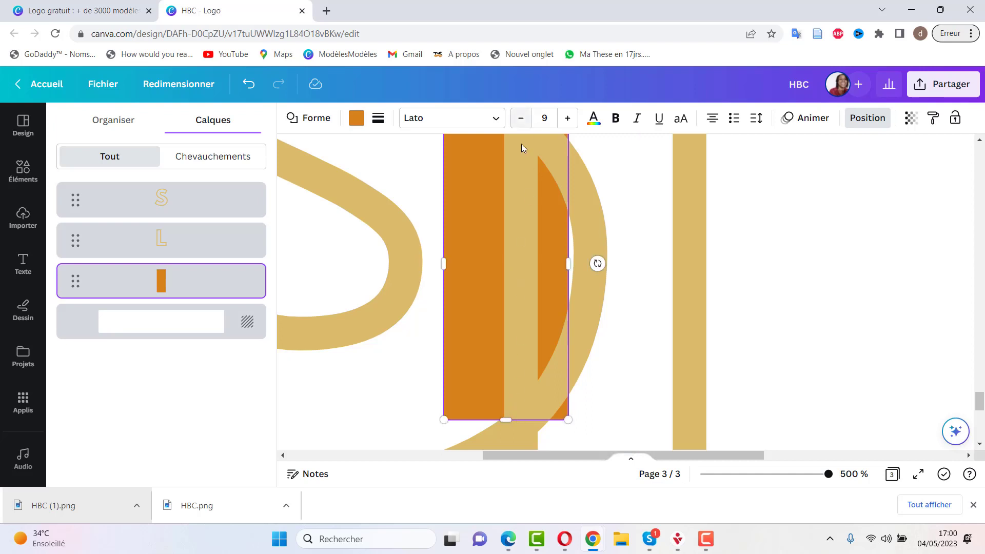
scroll(515, 256, "down", 1)
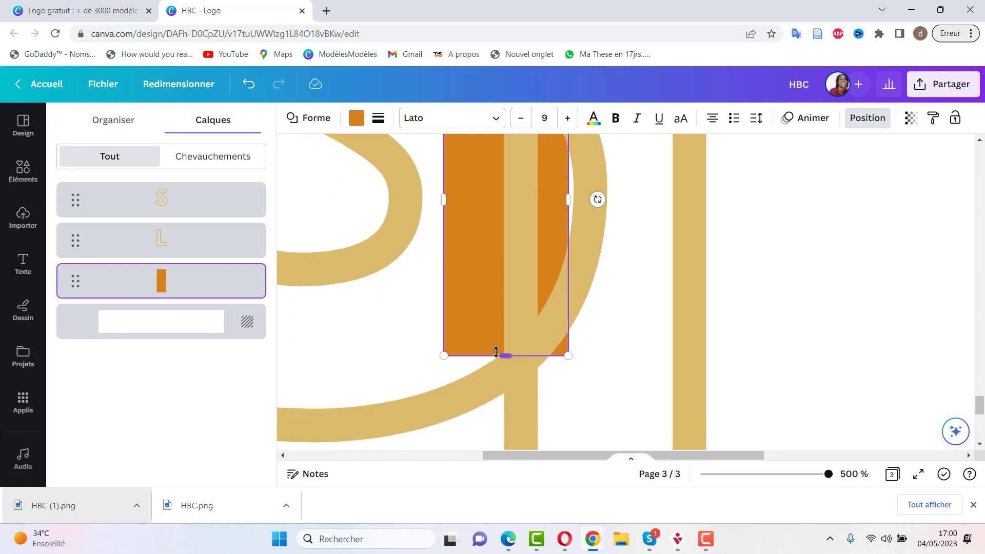
mouse_move(504, 357)
left_mouse_down()
mouse_move(504, 367)
mouse_move(505, 354)
left_mouse_up()
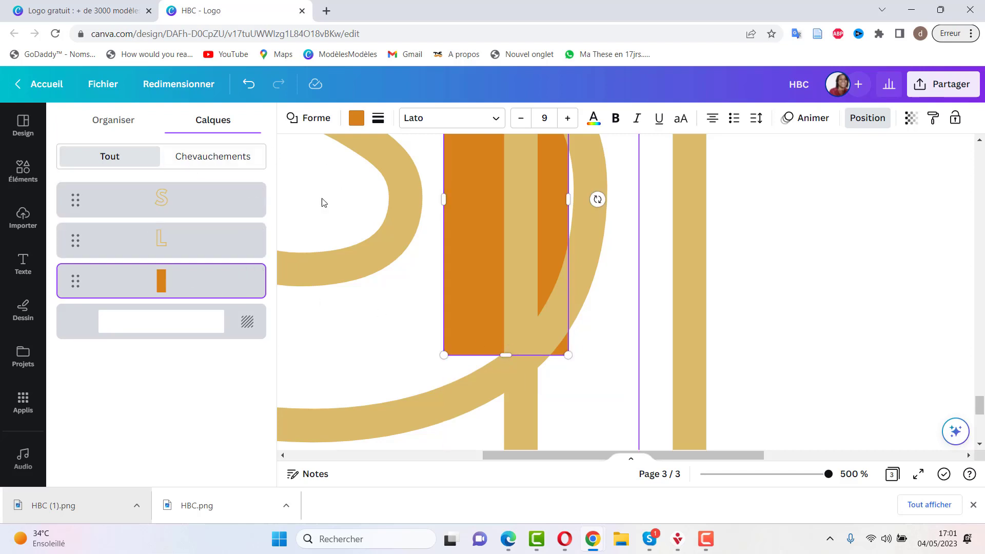
- Recolour the orange rectangle white using the document colours
left_click(354, 119)
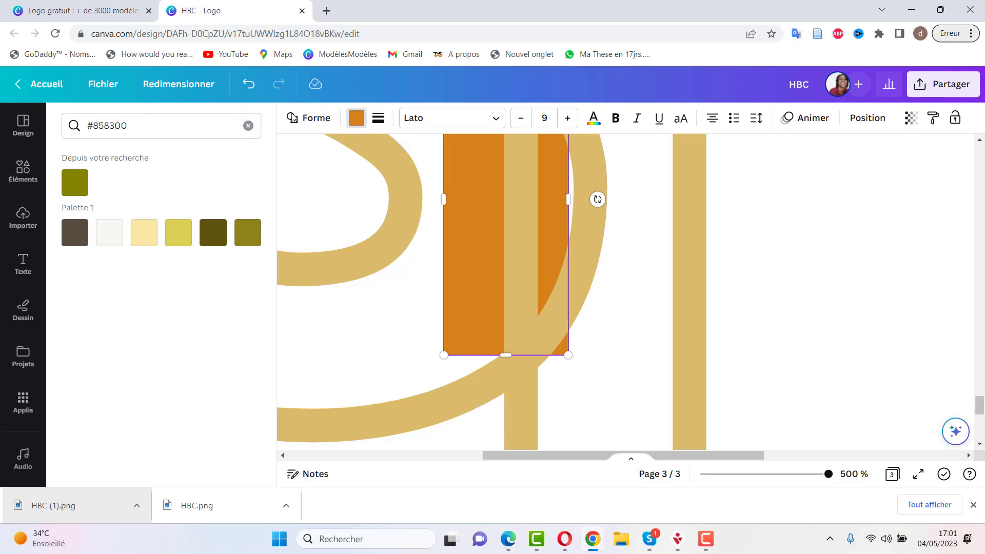
left_click(248, 125)
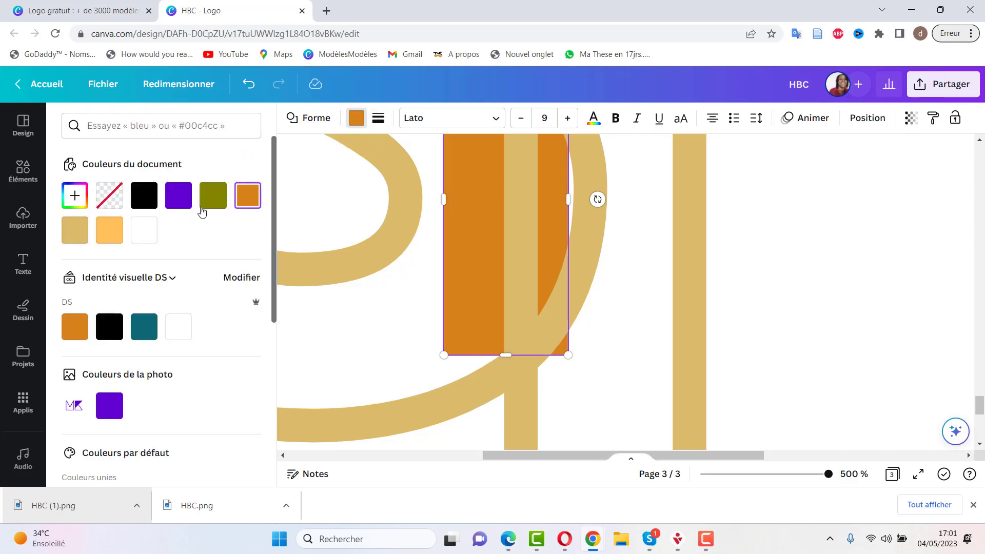
left_click(148, 235)
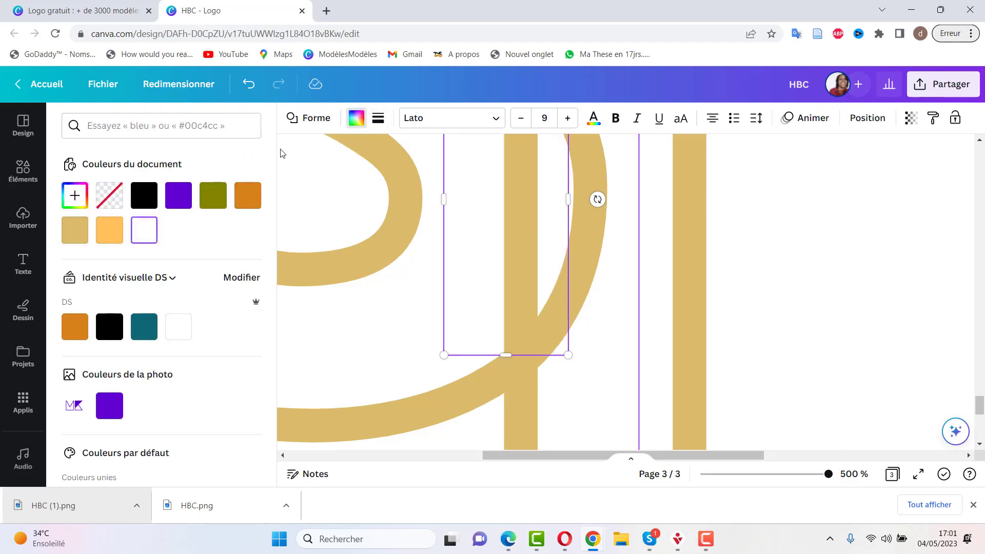
- Move the white rectangle's layer between the S and the L to hide the L's stem inside the S
left_click(870, 119)
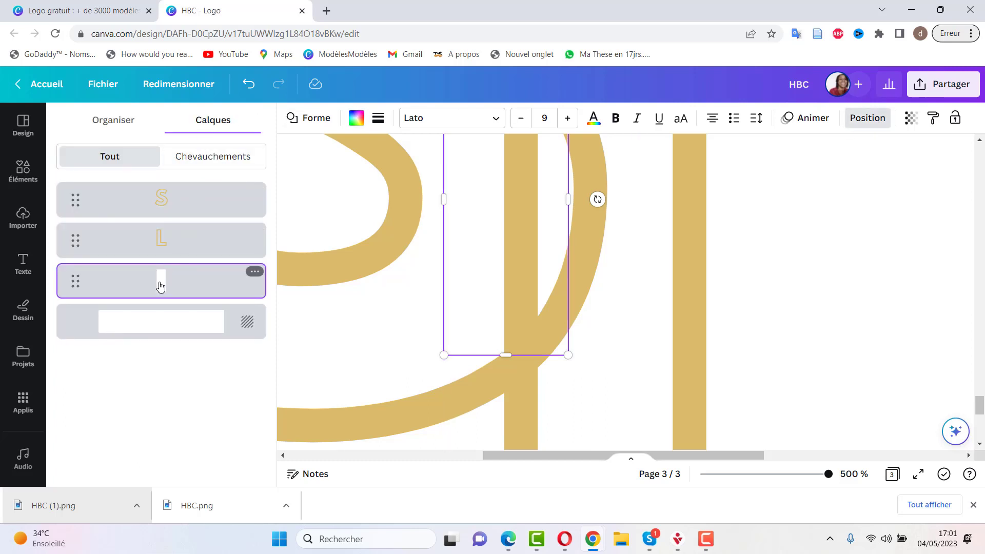
left_click_drag(161, 287, 162, 218)
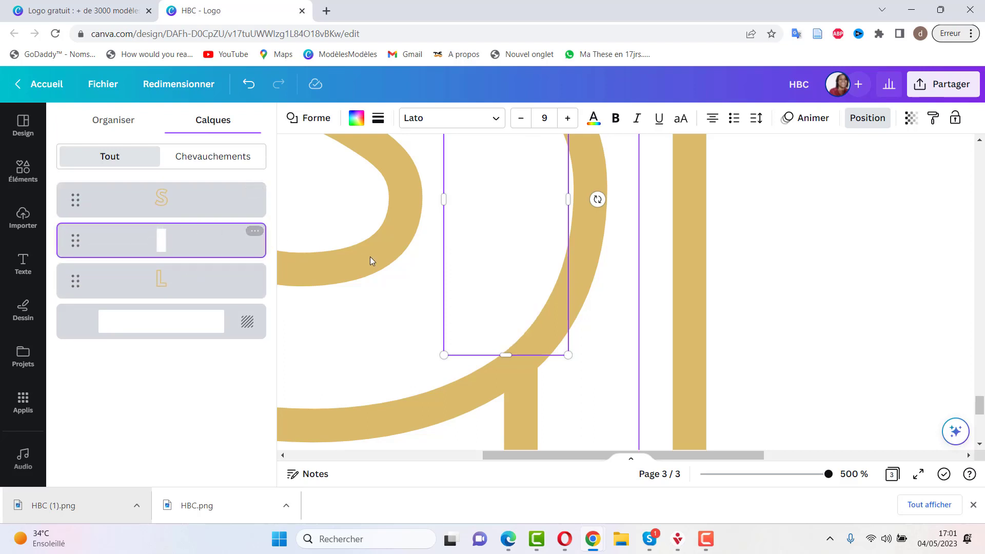
left_click(760, 240)
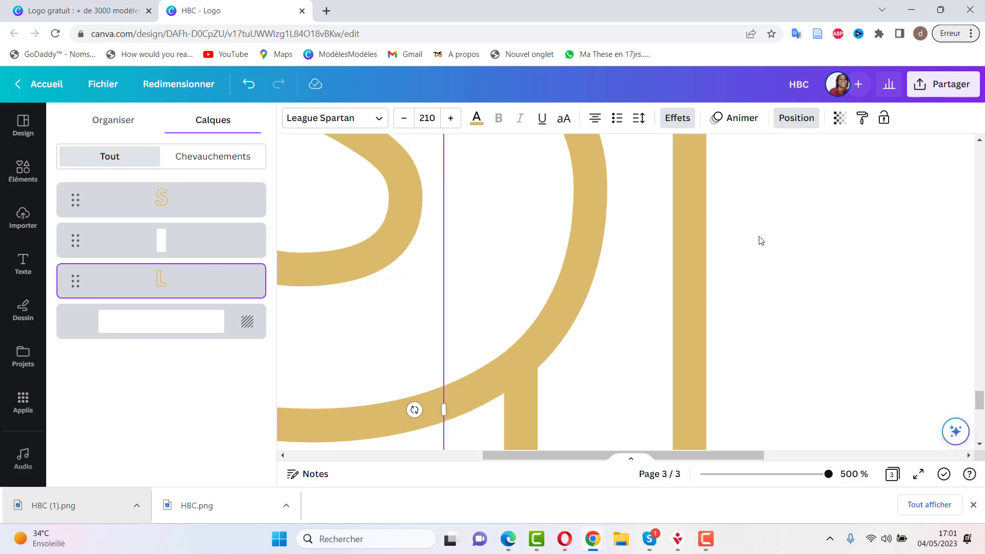
scroll(761, 240, "up", 5)
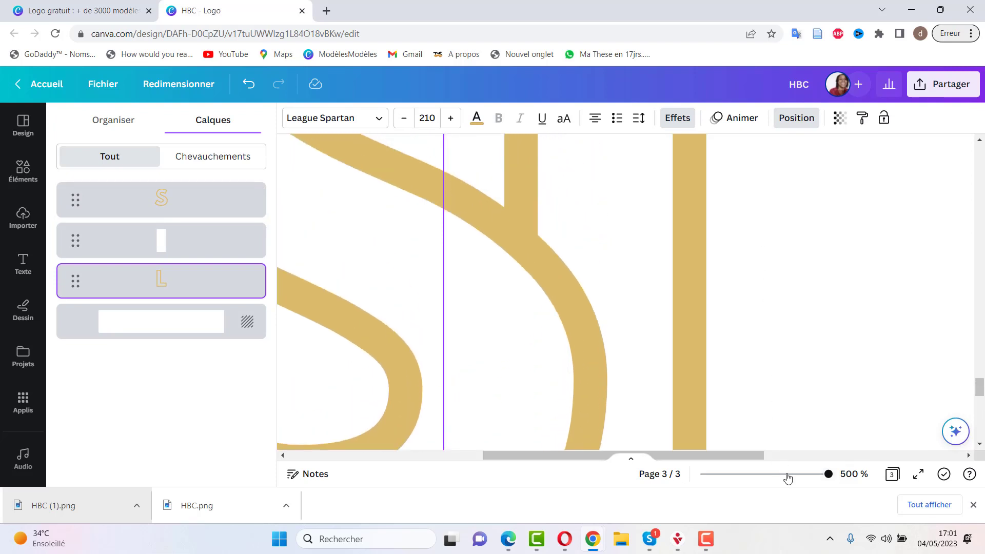
left_click(787, 475)
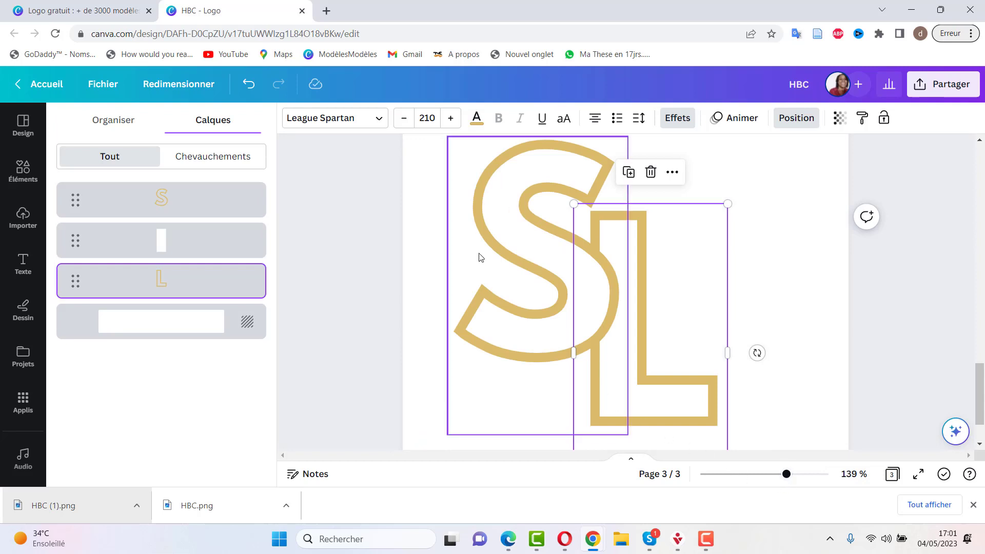
left_click(794, 239)
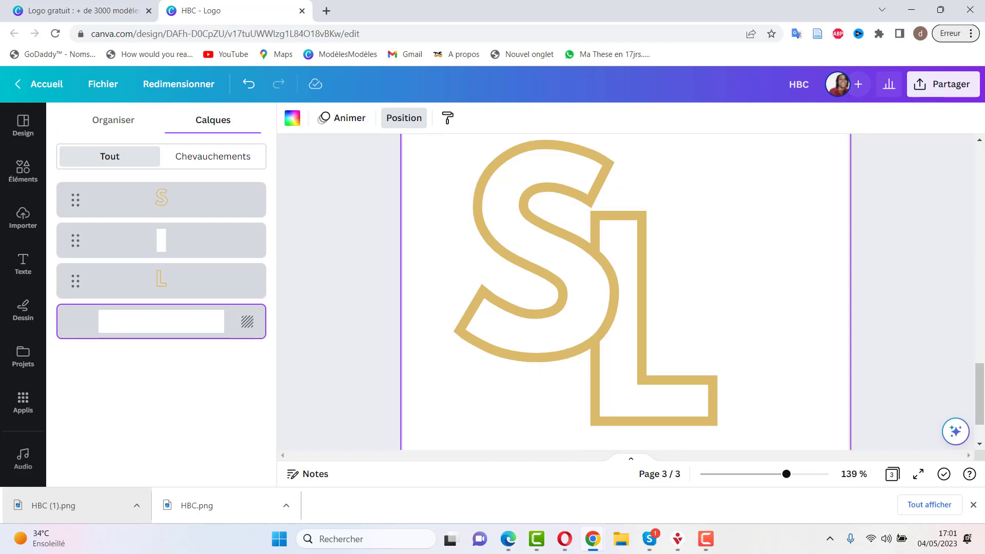
- Download only the current page (page 3) as a PNG with a transparent background
left_click(921, 86)
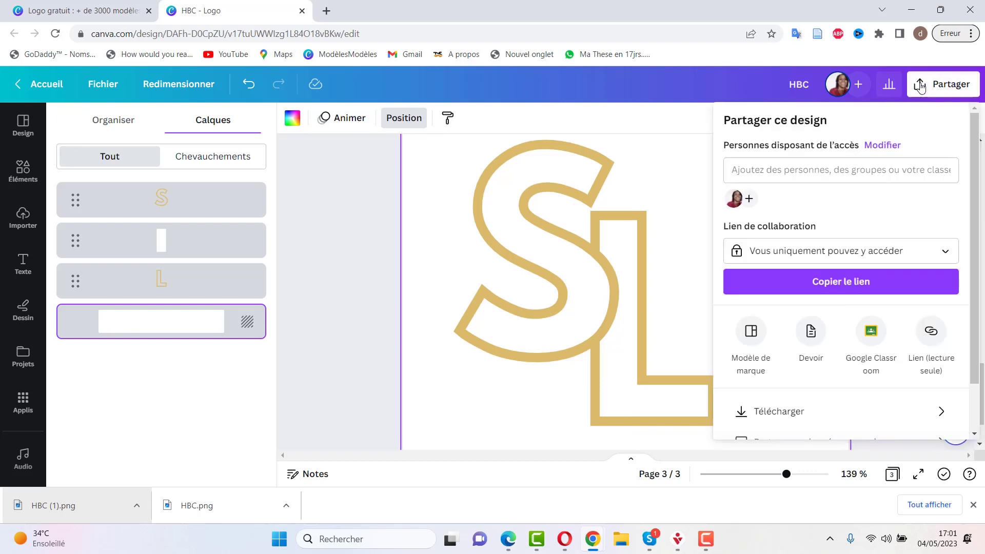
left_click(775, 414)
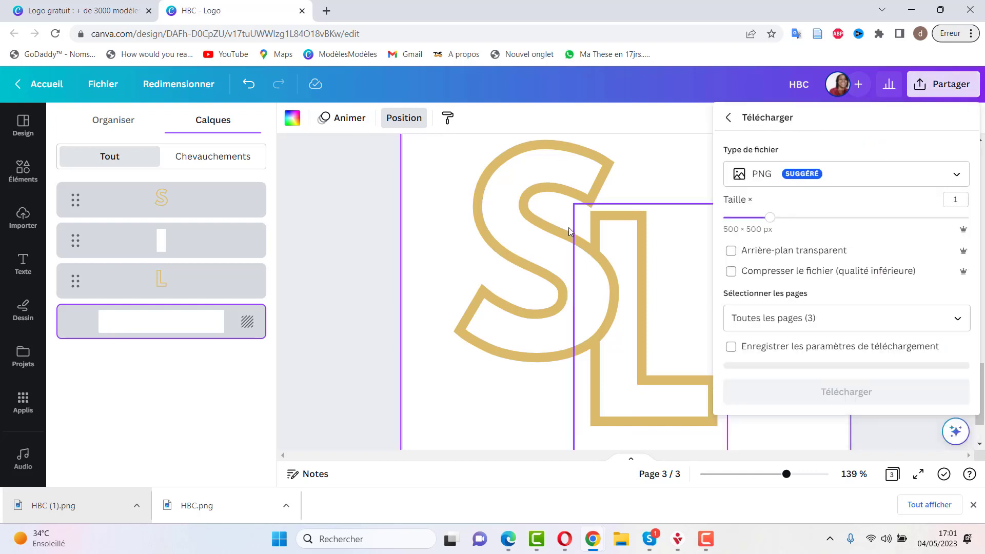
left_click(957, 320)
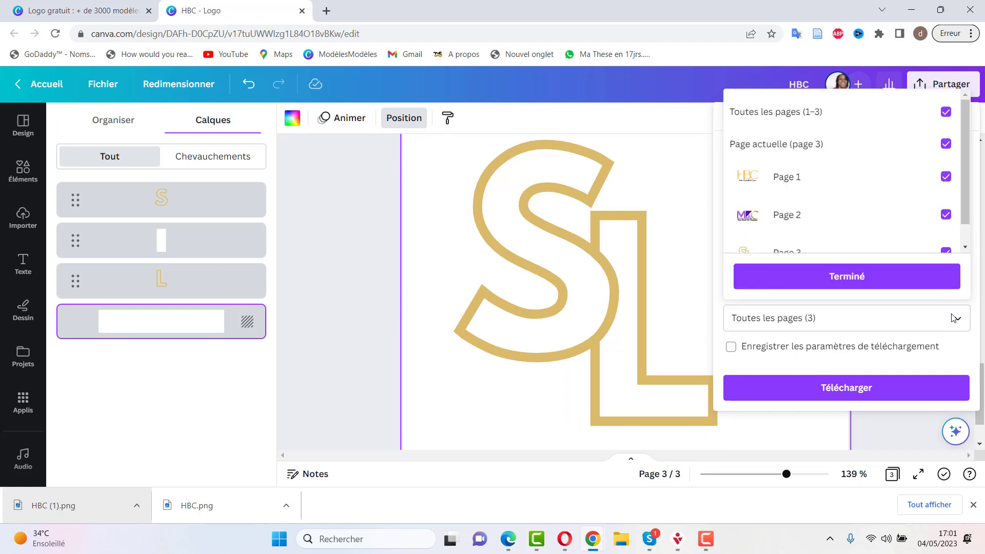
left_click(947, 112)
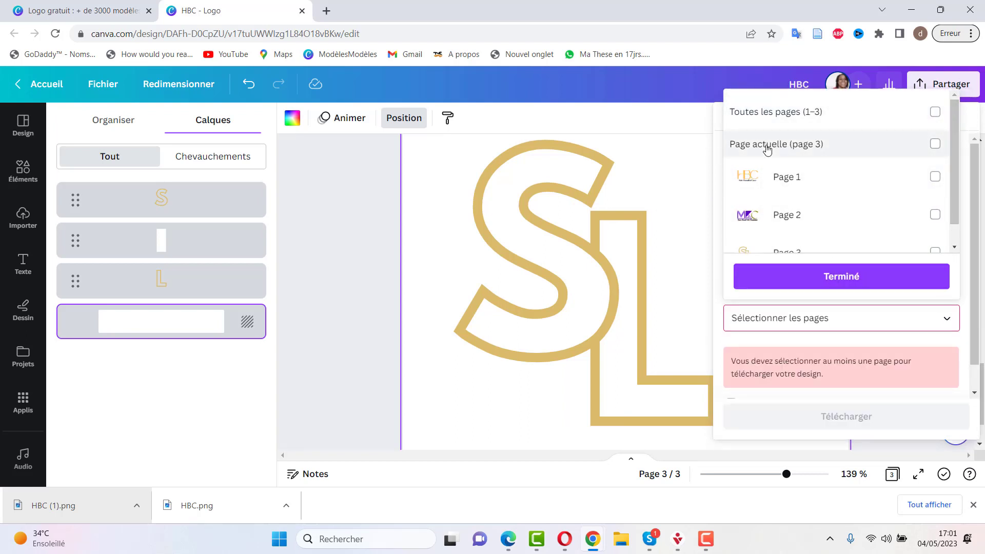
left_click(935, 144)
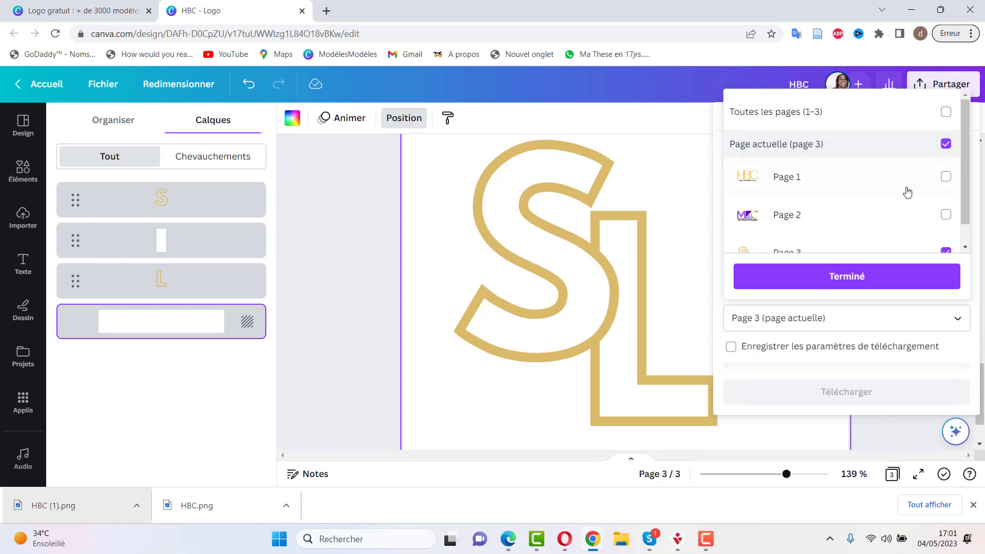
left_click(842, 277)
left_click(763, 251)
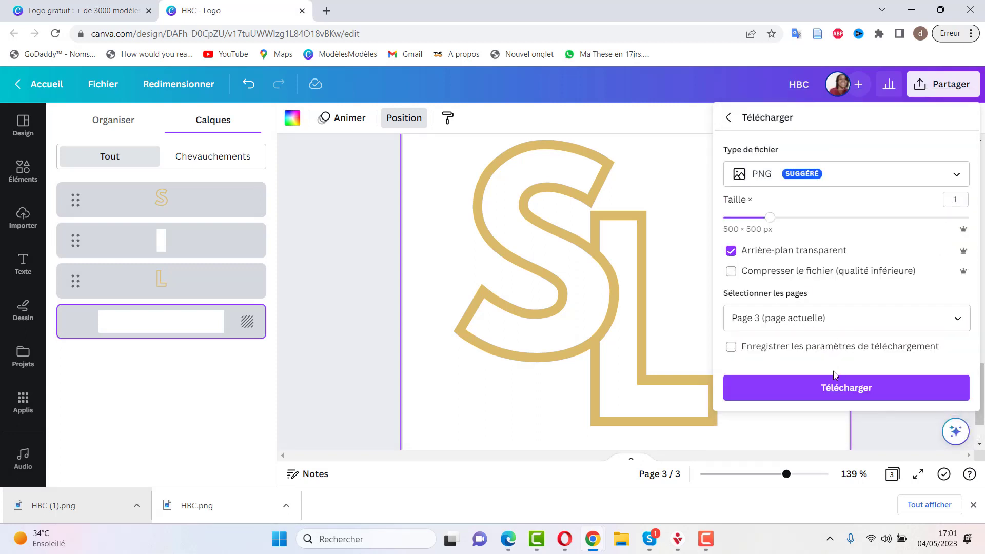
left_click(827, 390)
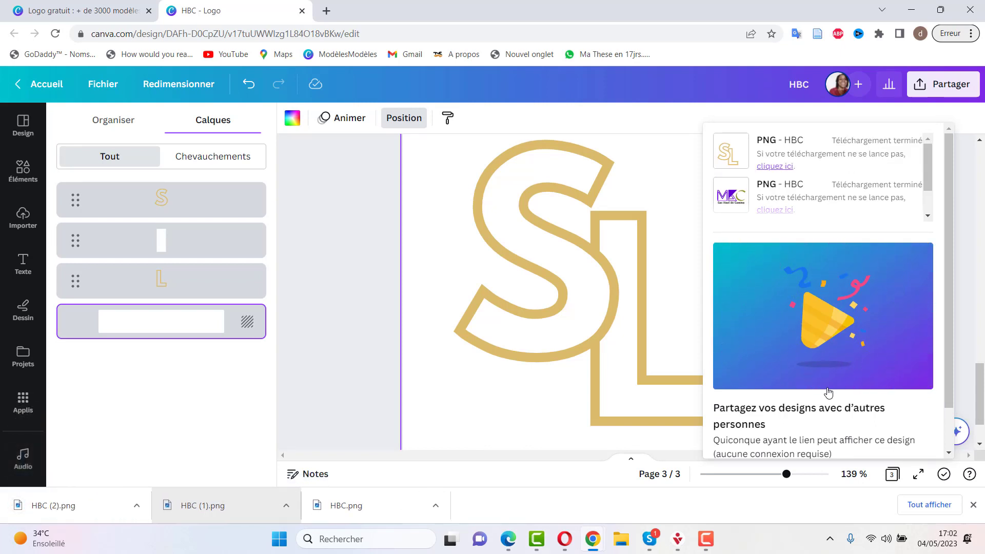
- Upload the downloaded HBC (2).png to the design's images and place an SL logo image on a new fourth page
left_click_drag(73, 516, 75, 277)
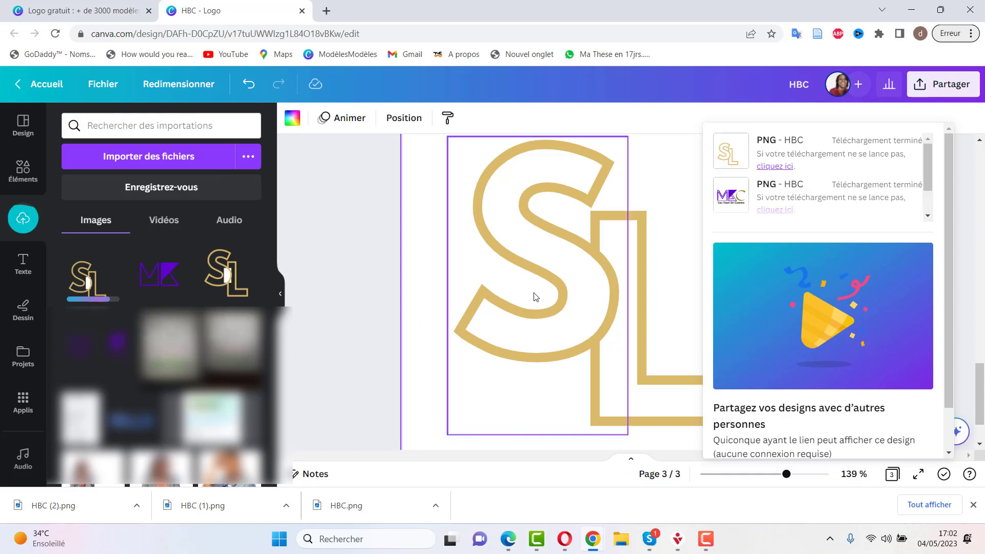
scroll(521, 300, "down", 5)
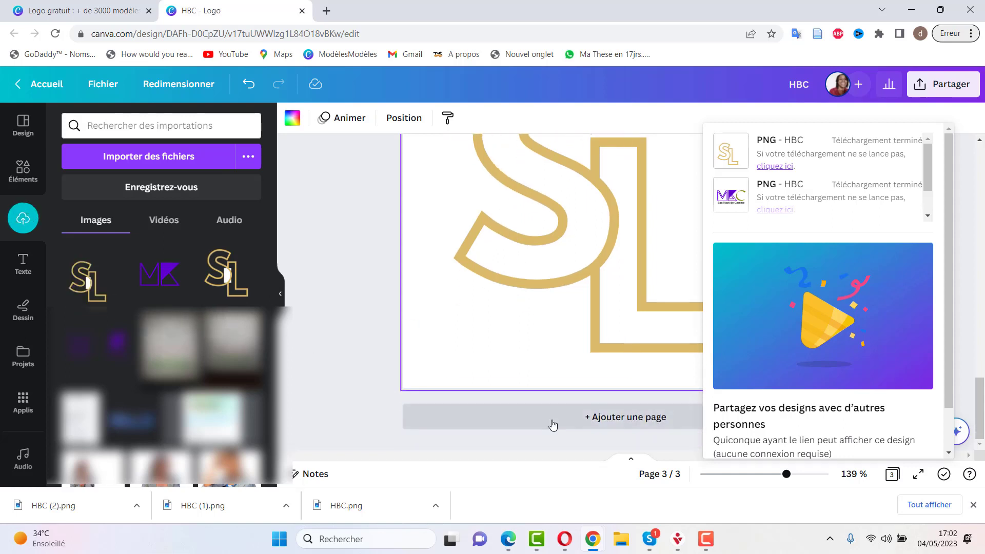
left_click(550, 422)
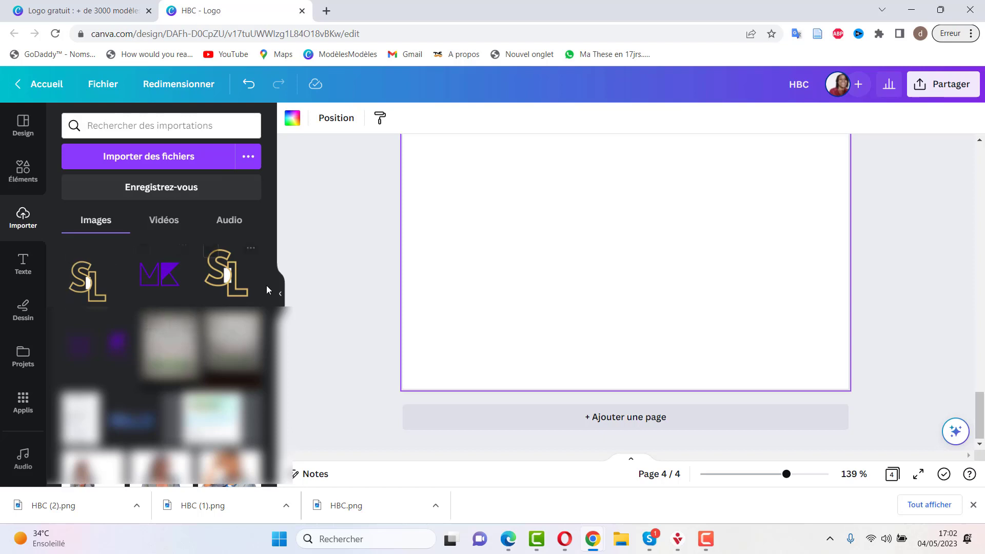
left_click(221, 281)
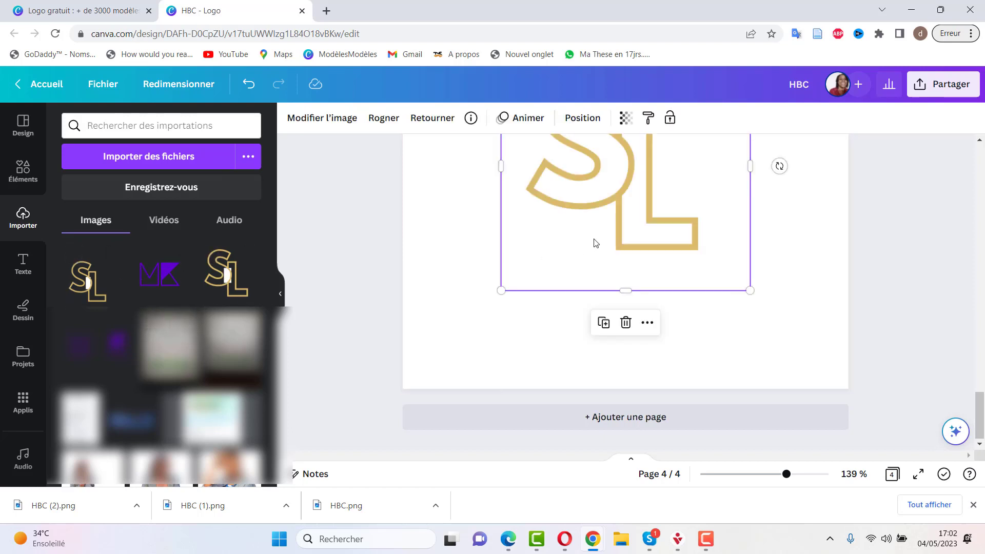
- Enlarge the SL logo image on page 4 by extending its upper-left corner outward
scroll(595, 247, "up", 3)
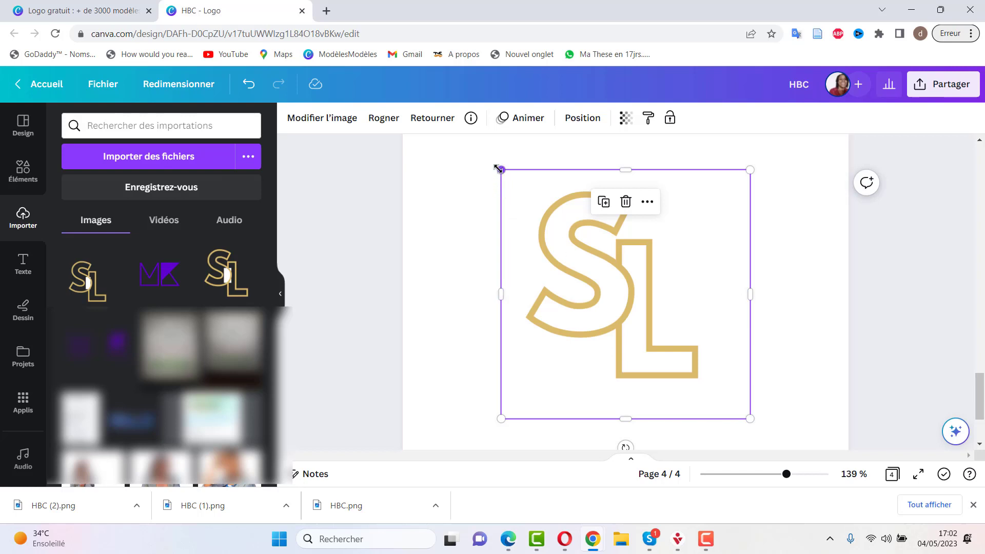
left_click_drag(499, 168, 426, 146)
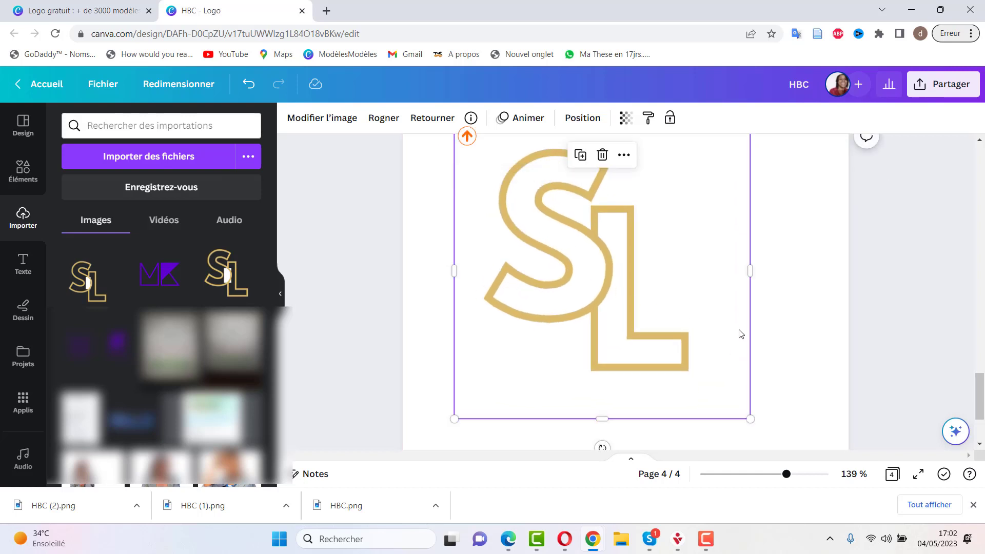
left_click(796, 266)
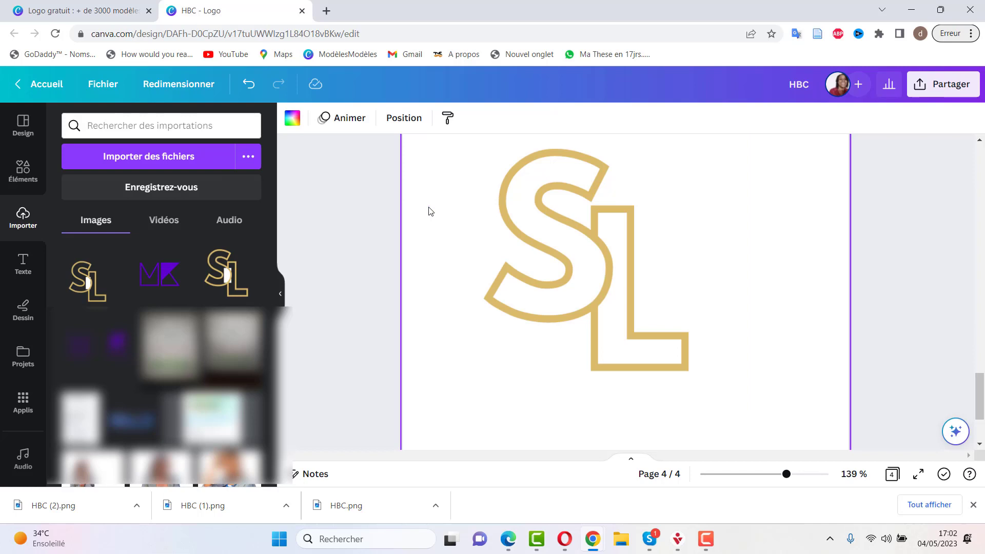
- Set page 4's background to black using the document colours
scroll(430, 211, "down", 3)
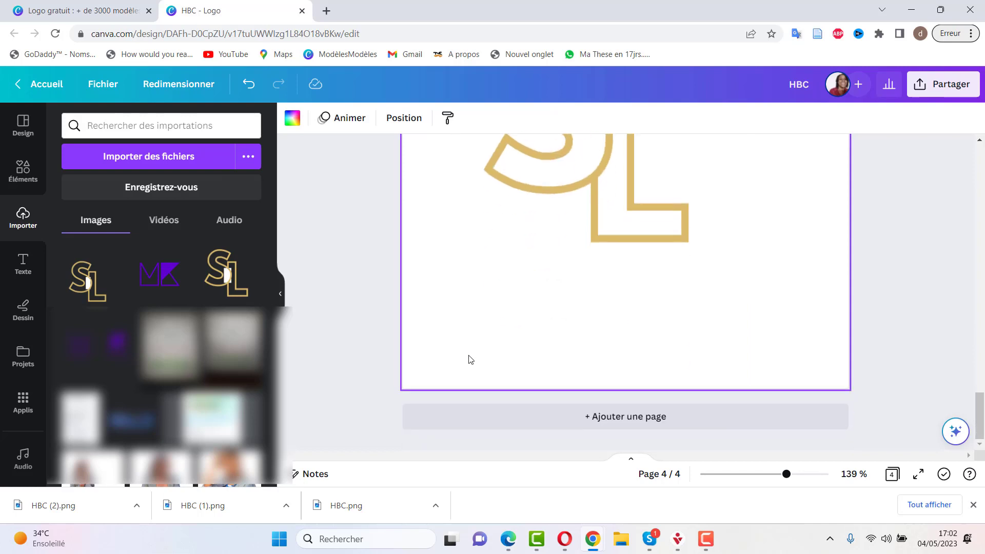
left_click(293, 118)
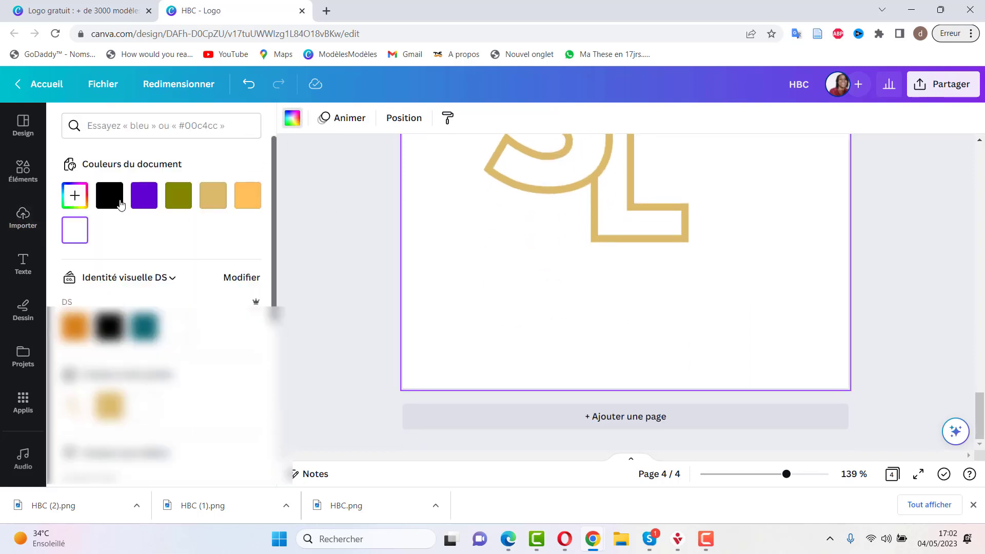
left_click(108, 199)
scroll(533, 286, "up", 3)
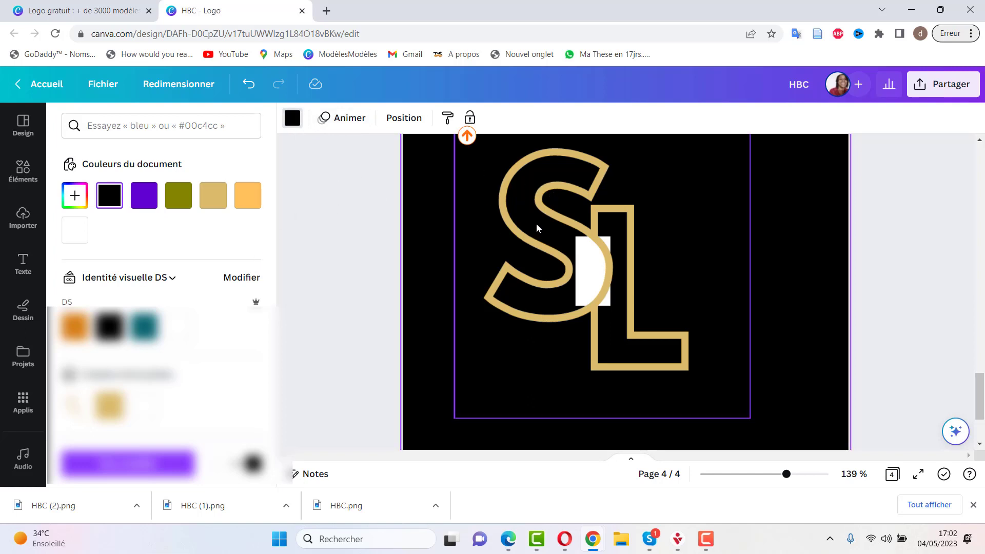
- Remove the background of the SL logo image on page 4 with the background remover to clear its white patch
left_click(617, 253)
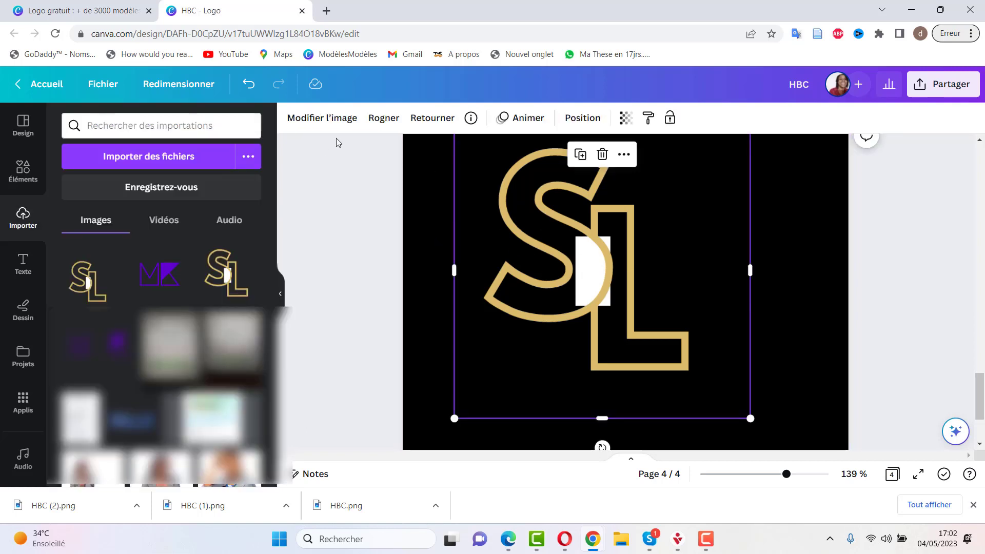
left_click(325, 117)
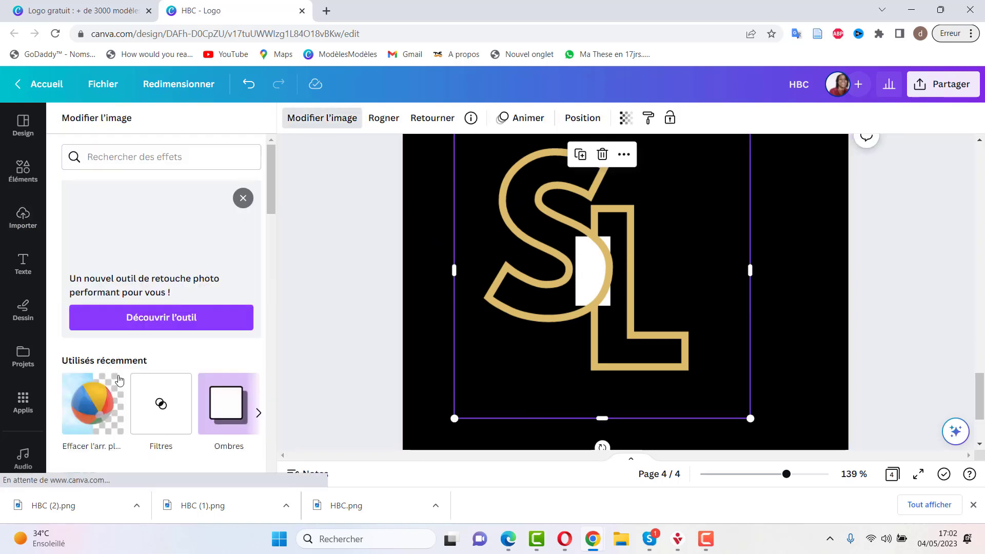
left_click(101, 404)
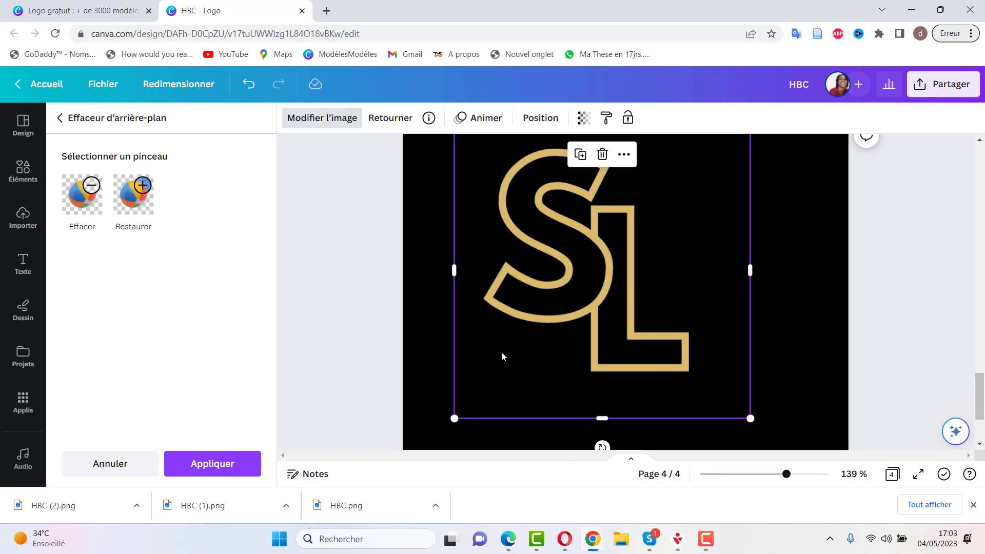
- Shrink the SL logo from its upper-right corner and centre it on the black page
scroll(506, 350, "up", 4)
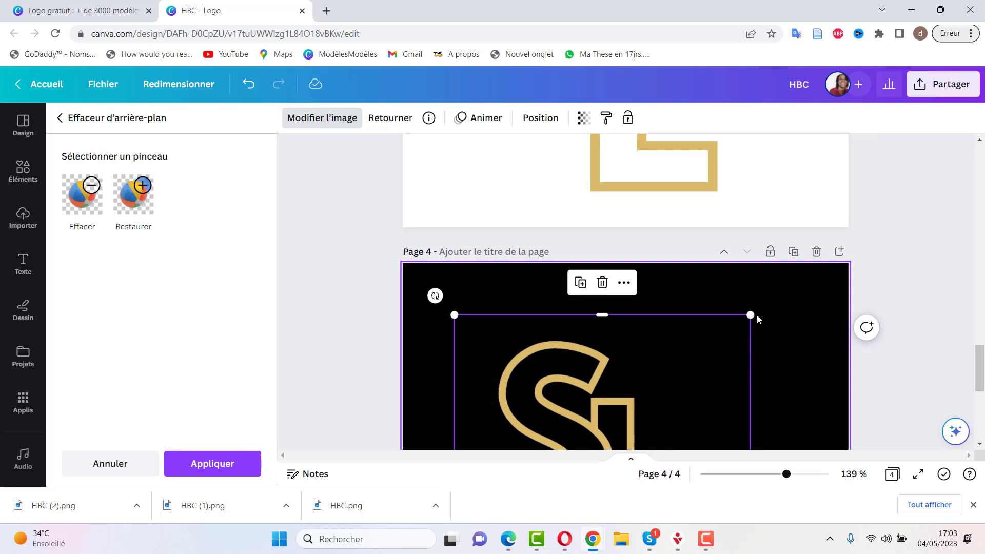
left_click_drag(759, 324, 726, 360)
scroll(708, 359, "down", 4)
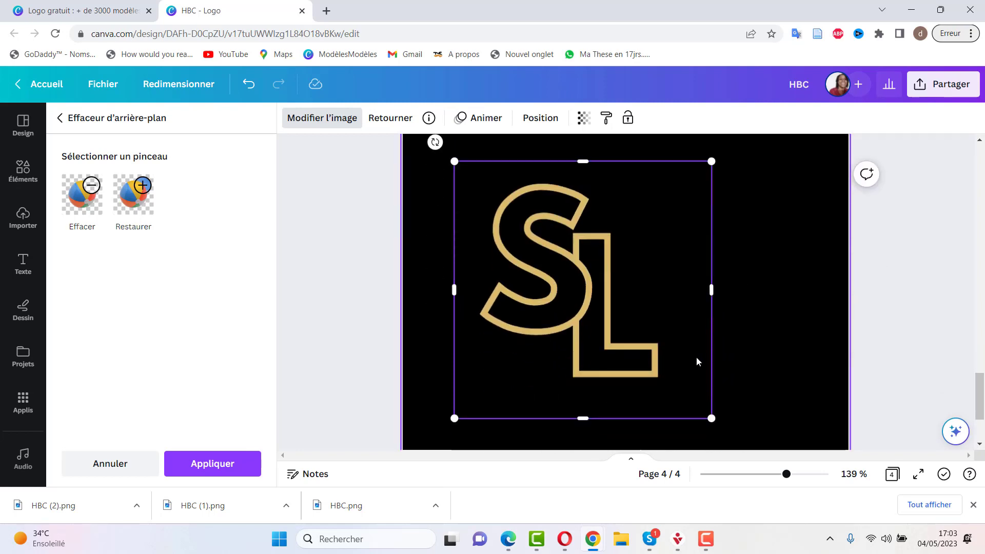
left_click_drag(645, 315, 634, 325)
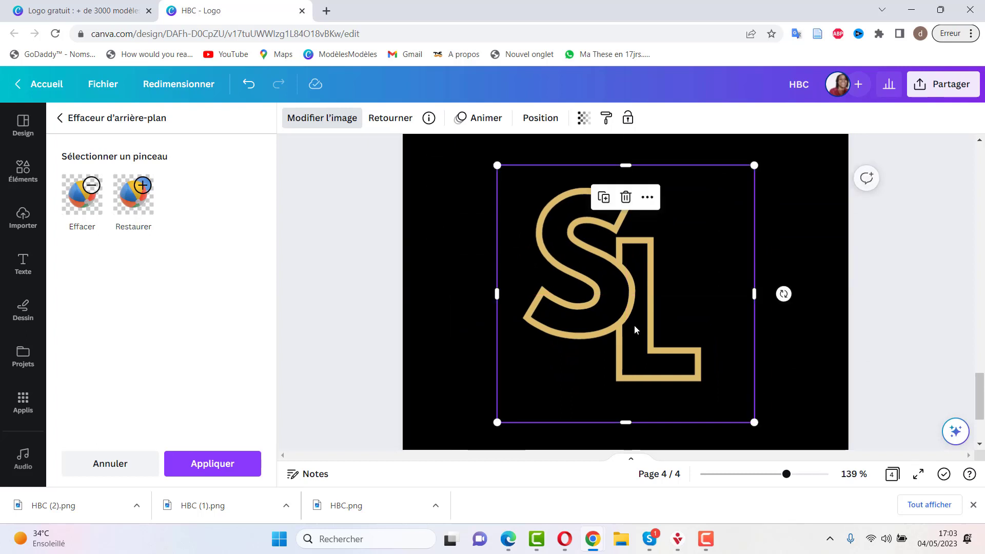
left_click(786, 255)
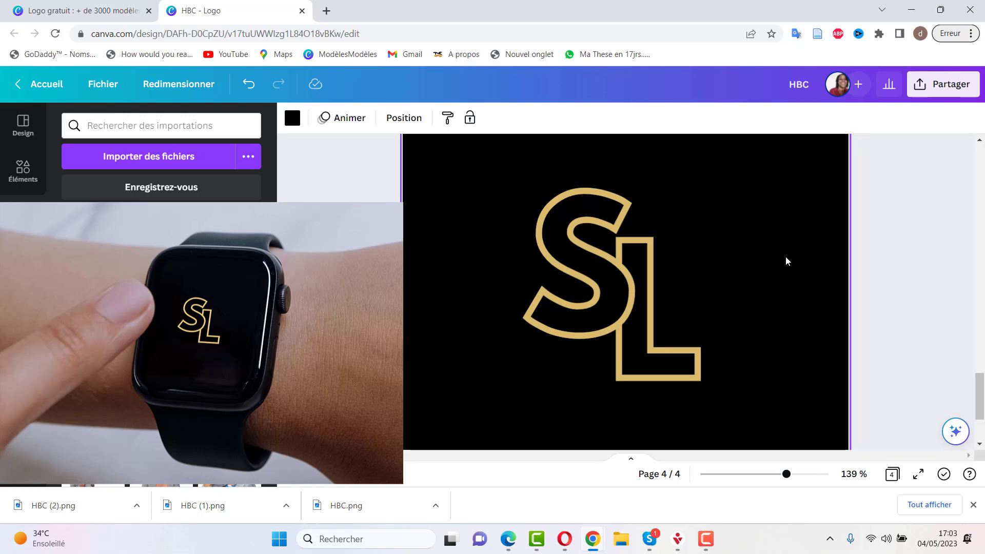
- Review the finished HBC, MKC and SL logos across all four pages at 57% zoom
scroll(786, 261, "up", 2)
left_click(757, 474)
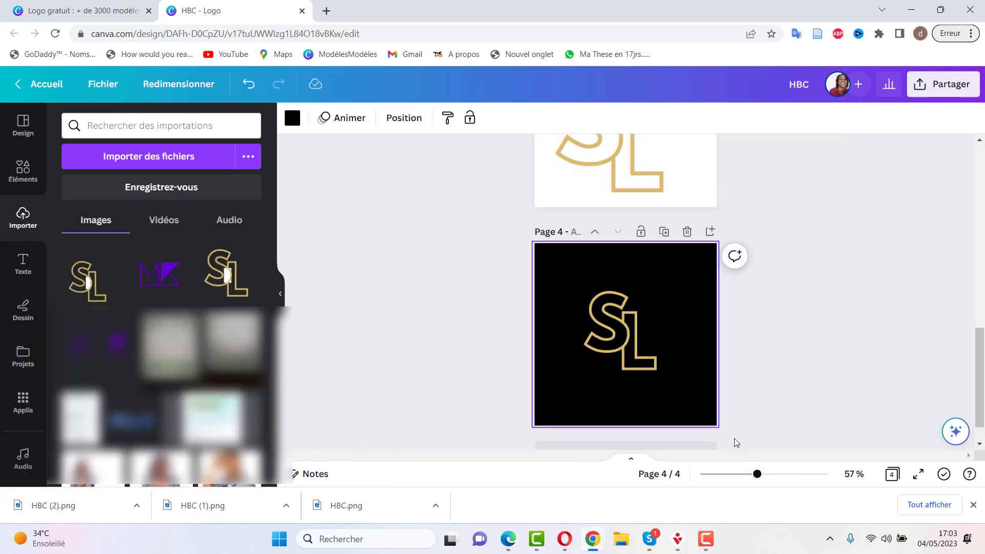
scroll(689, 332, "up", 5)
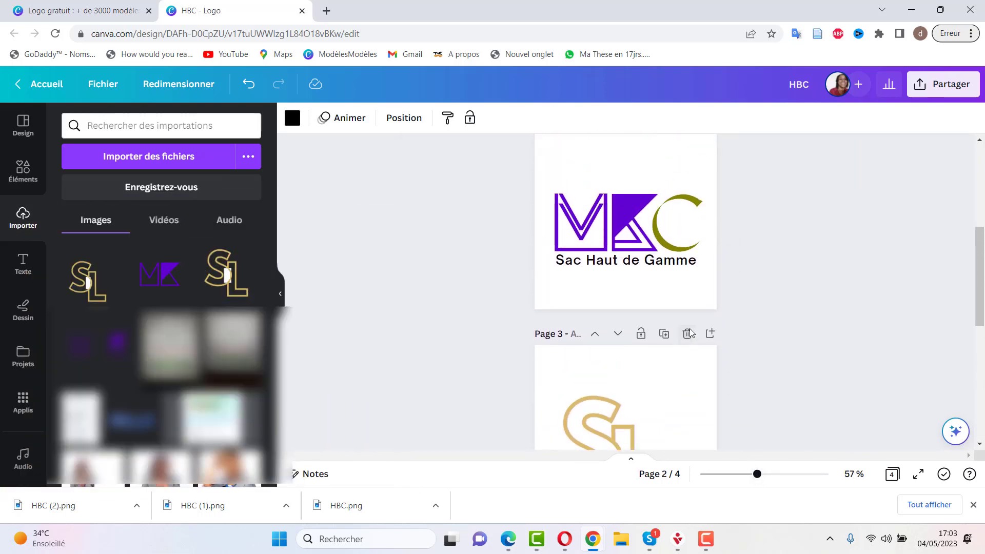
scroll(690, 333, "up", 3)
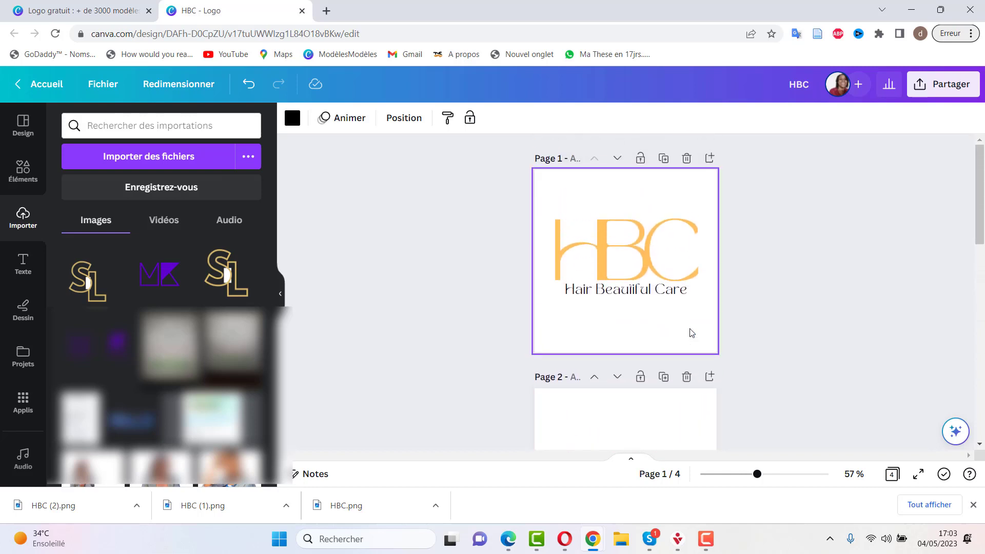
scroll(691, 333, "down", 5)
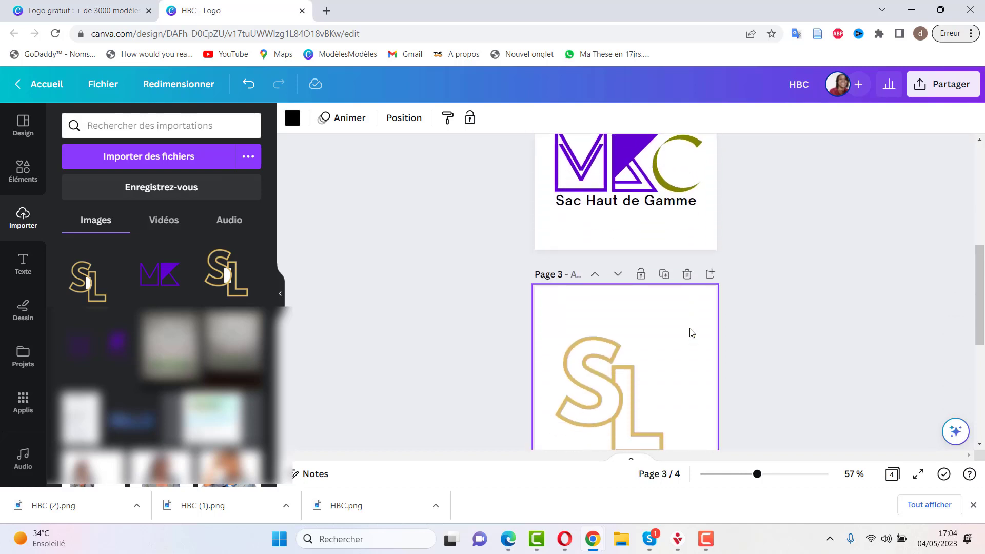
scroll(691, 333, "down", 4)
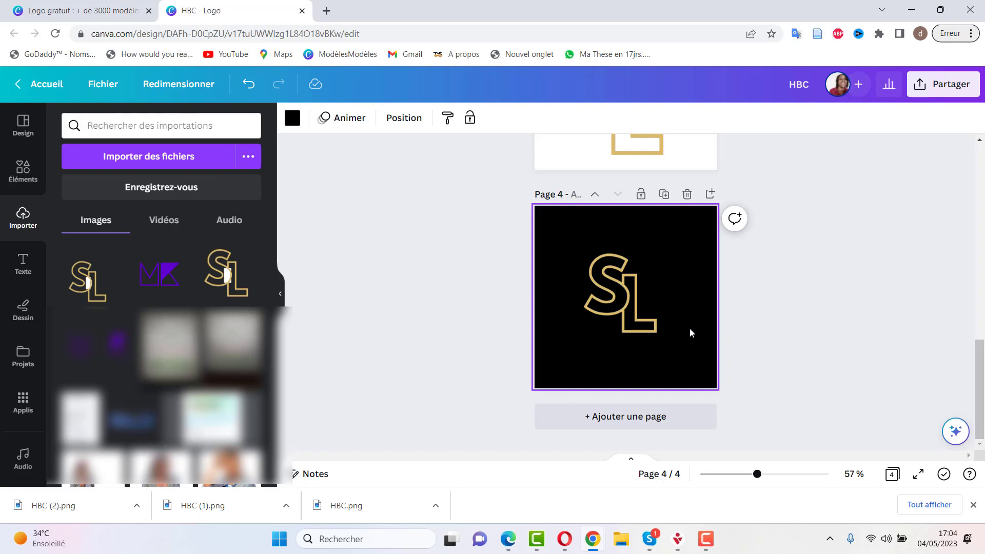
scroll(689, 332, "up", 5)
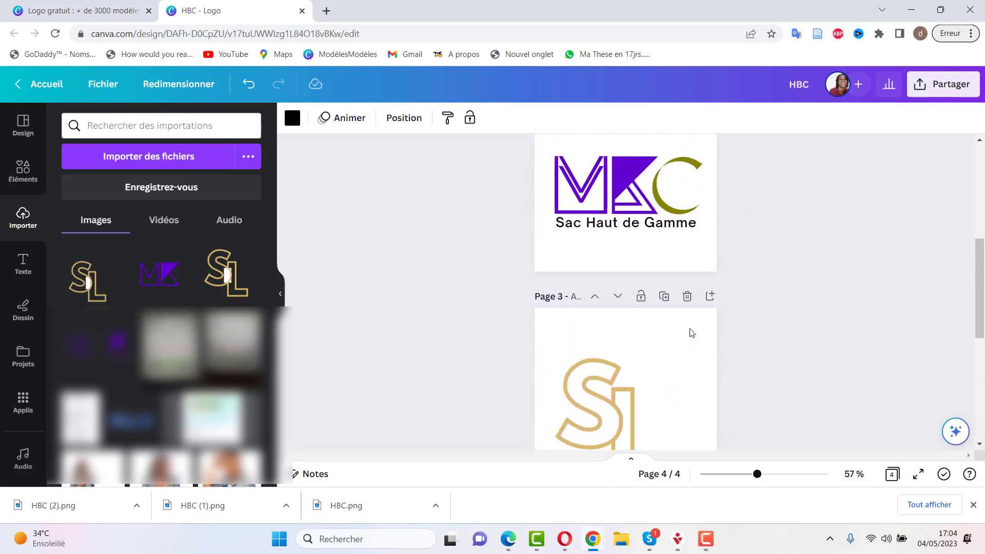